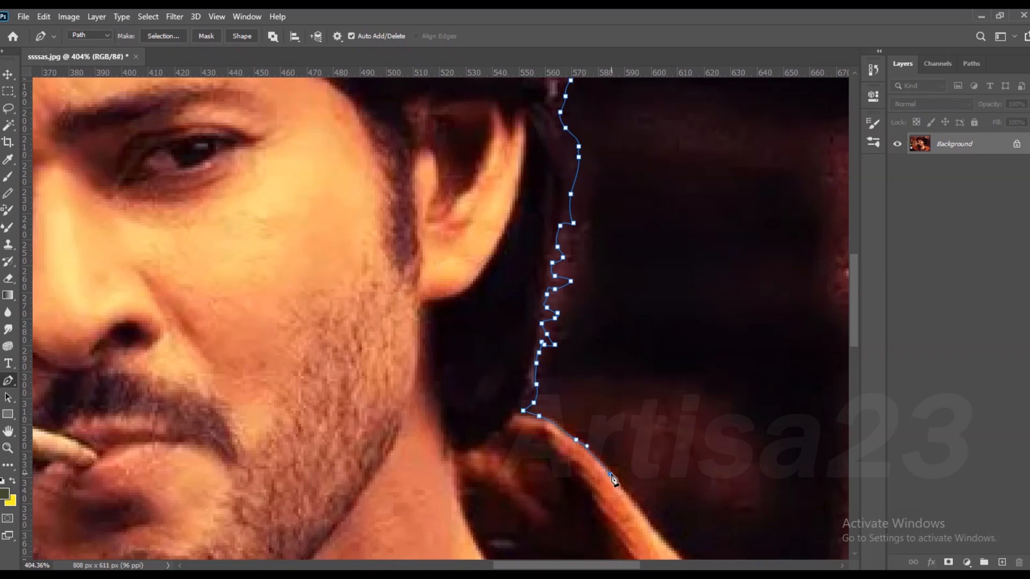
# - Trace the Pen path along the jacket collar and shoulder, and run it below the image to close around the man
pyautogui.moveTo(712, 496); pyautogui.dragTo(730, 506)
pyautogui.moveTo(730, 506); pyautogui.dragTo(551, 373)
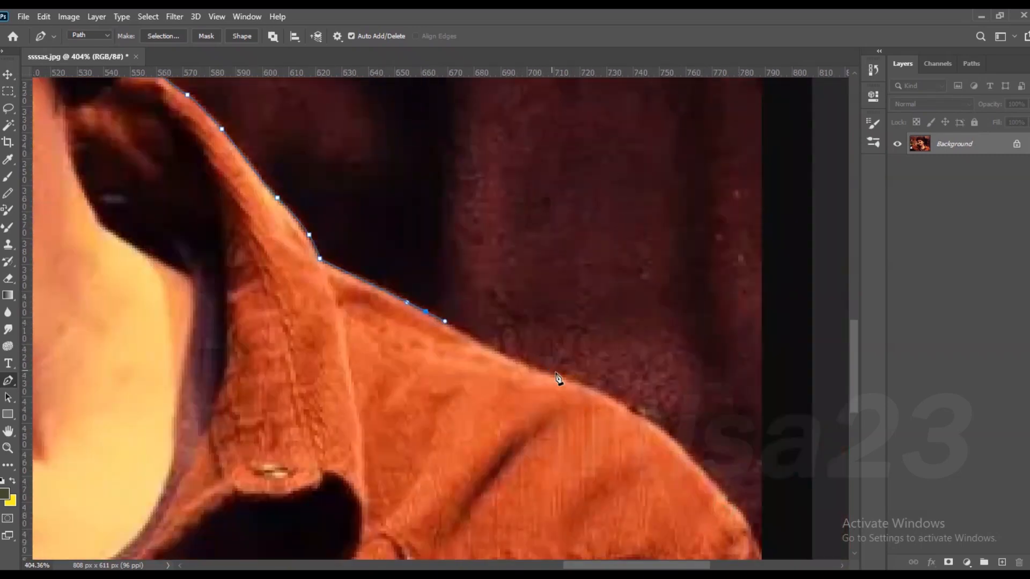
pyautogui.scroll(-6, 751, 528)
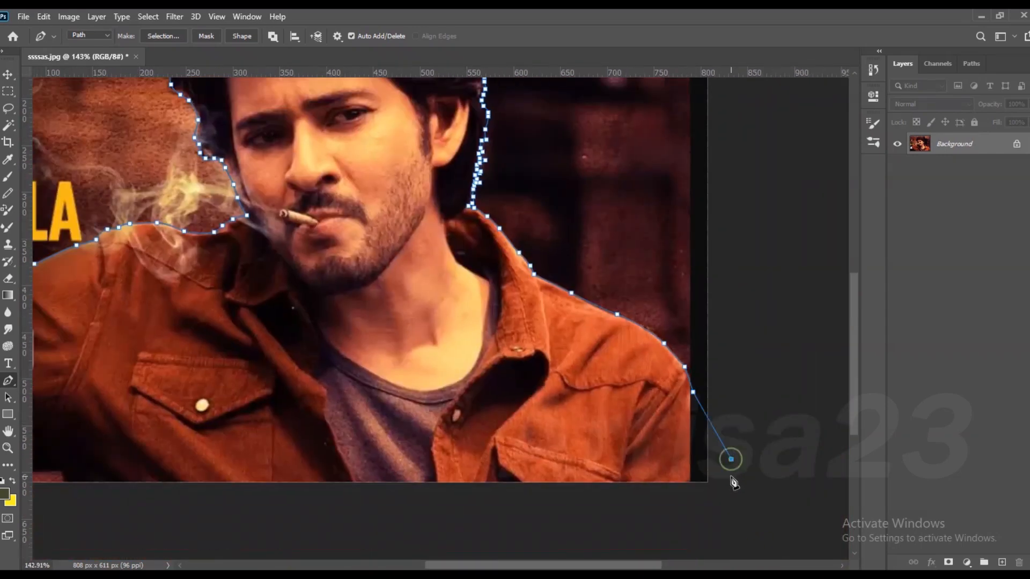
pyautogui.click(692, 483)
pyautogui.click(688, 503)
pyautogui.click(191, 504)
pyautogui.click(203, 382)
# - Convert the closed path into a selection and copy the man onto a new layer
pyautogui.hotkey('ctrl', '-')
pyautogui.rightClick(462, 277)
pyautogui.click(531, 336)
pyautogui.click(586, 154)
pyautogui.hotkey('ctrl', 'j')
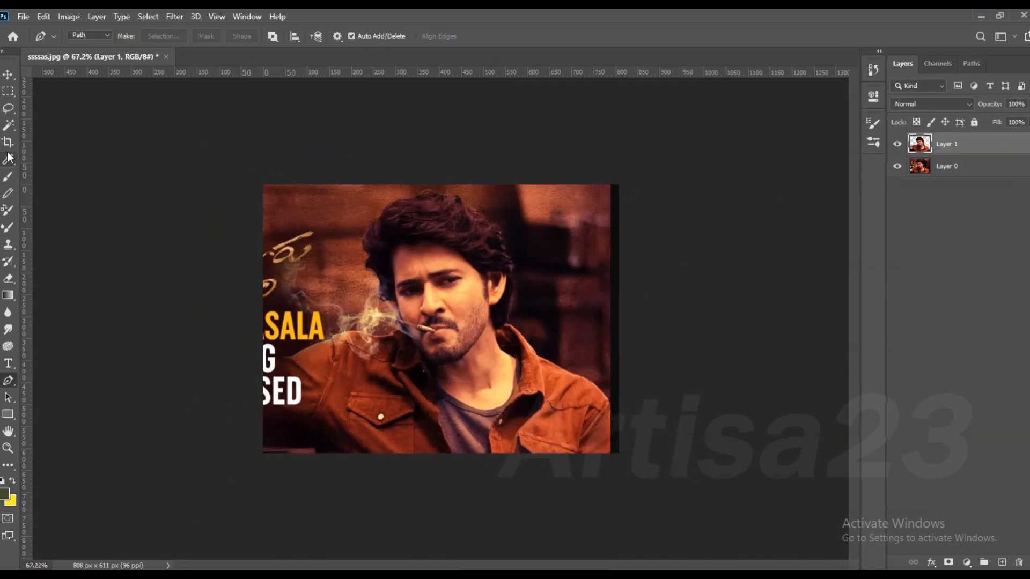
# - Extend the canvas above and on both sides of the photo to 1012 px by 641 px
pyautogui.press('c')
pyautogui.moveTo(454, 185); pyautogui.dragTo(454, 177)
pyautogui.moveTo(620, 304); pyautogui.dragTo(665, 306)
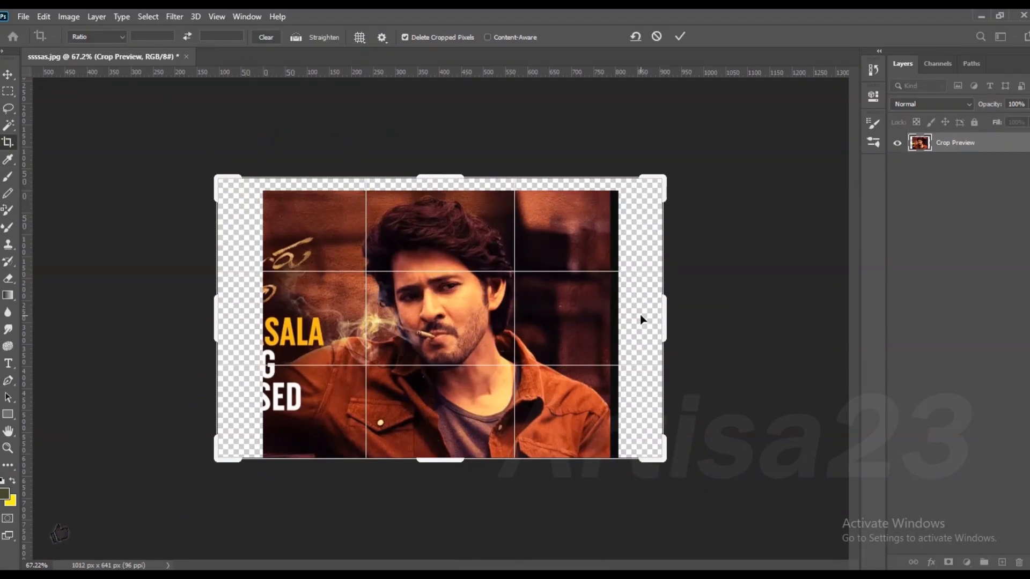
pyautogui.press('Return')
# - Add a layer between the photo and the cutout, and fill it with a dull reddish brown based on the photo's backdrop
pyautogui.click(956, 165)
pyautogui.click(1000, 561)
pyautogui.press('b')
pyautogui.scroll(1, 304, 179)
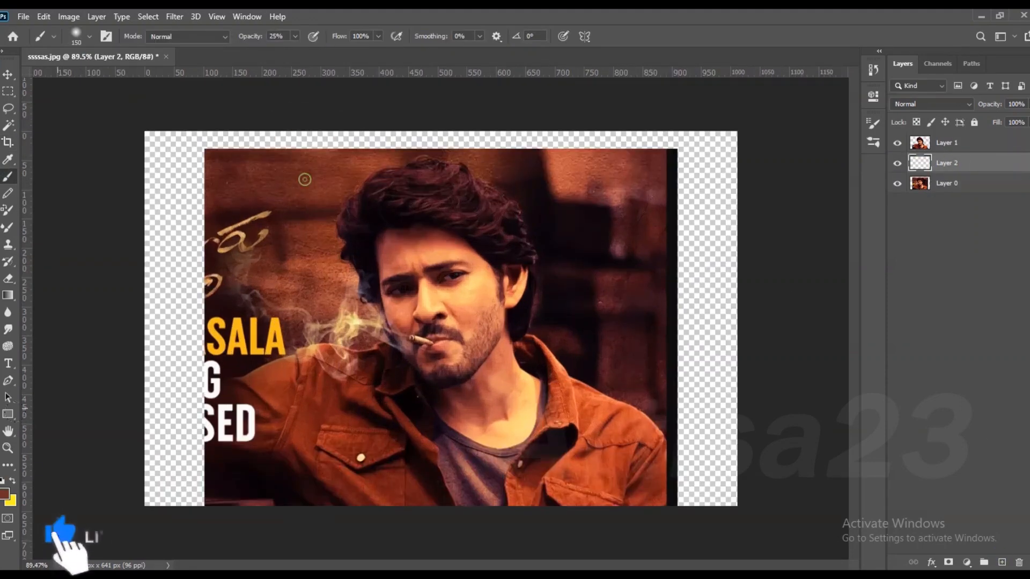
pyautogui.keyDown('alt'); pyautogui.click(304, 179); pyautogui.keyUp('alt')
pyautogui.click(5, 494)
pyautogui.moveTo(673, 436); pyautogui.dragTo(648, 424)
pyautogui.click(884, 305)
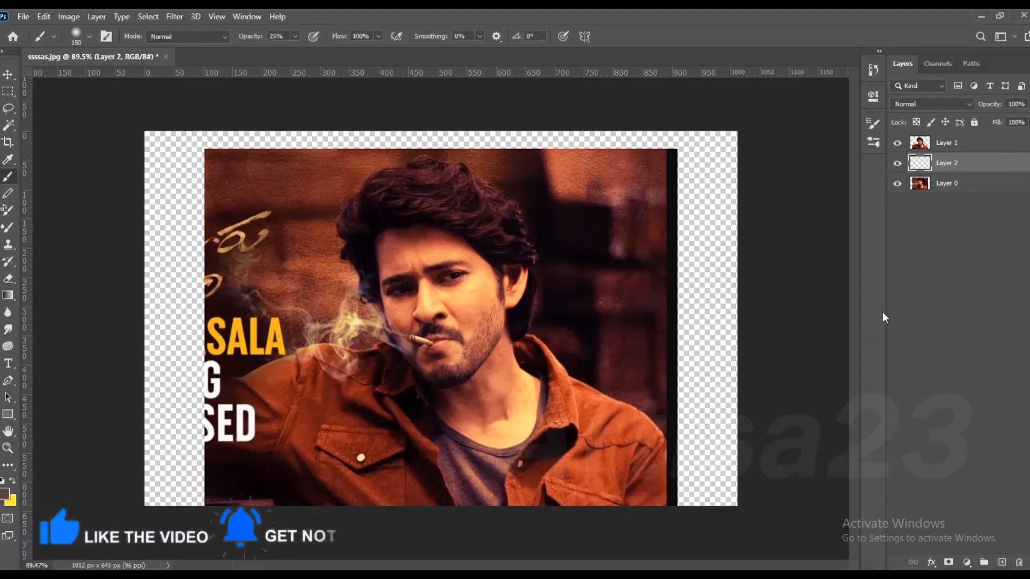
pyautogui.hotkey('alt', 'BackSpace')
# - Rename the brown fill layer BG and the cutout layer 01
pyautogui.doubleClick(948, 162)
pyautogui.press('Return')
pyautogui.doubleClick(948, 143)
pyautogui.write('01')
pyautogui.press('Return')
# - Brighten the cutout on layer 01 slightly with a Curves adjustment
pyautogui.scroll(2, 574, 272)
pyautogui.click(71, 17)
pyautogui.moveTo(86, 51)
pyautogui.click(217, 75)
pyautogui.moveTo(729, 370); pyautogui.dragTo(727, 362)
pyautogui.click(990, 256)
# - Copy a rectangular area of the face from layer 01 onto a new layer
pyautogui.scroll(3, 559, 232)
pyautogui.press('m')
pyautogui.moveTo(308, 238)
pyautogui.mouseDown()
pyautogui.moveTo(472, 314)
pyautogui.moveTo(469, 326)
pyautogui.mouseUp()
pyautogui.hotkey('ctrl', 'j')
# - Apply a slight brightening Curves adjustment to the copied face area
pyautogui.click(71, 17)
pyautogui.moveTo(86, 52)
pyautogui.click(217, 75)
pyautogui.moveTo(726, 364); pyautogui.dragTo(724, 361)
pyautogui.click(982, 254)
# - Blend the brightened face patch into the skin with the Eraser at 43% opacity, and check the layer's effect
pyautogui.scroll(2, 415, 279)
pyautogui.press('e')
pyautogui.moveTo(374, 228); pyautogui.dragTo(413, 234)
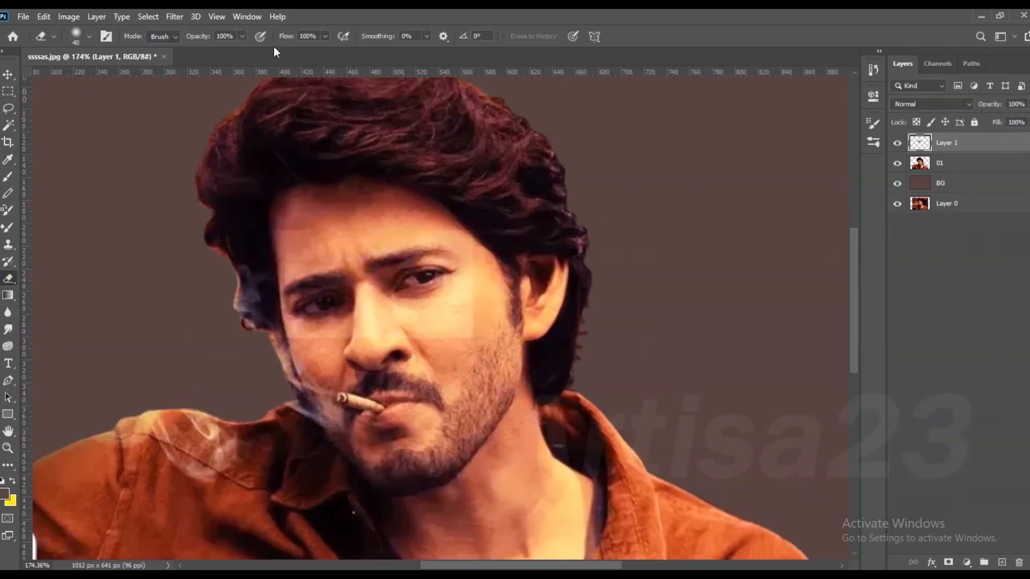
pyautogui.click(208, 50)
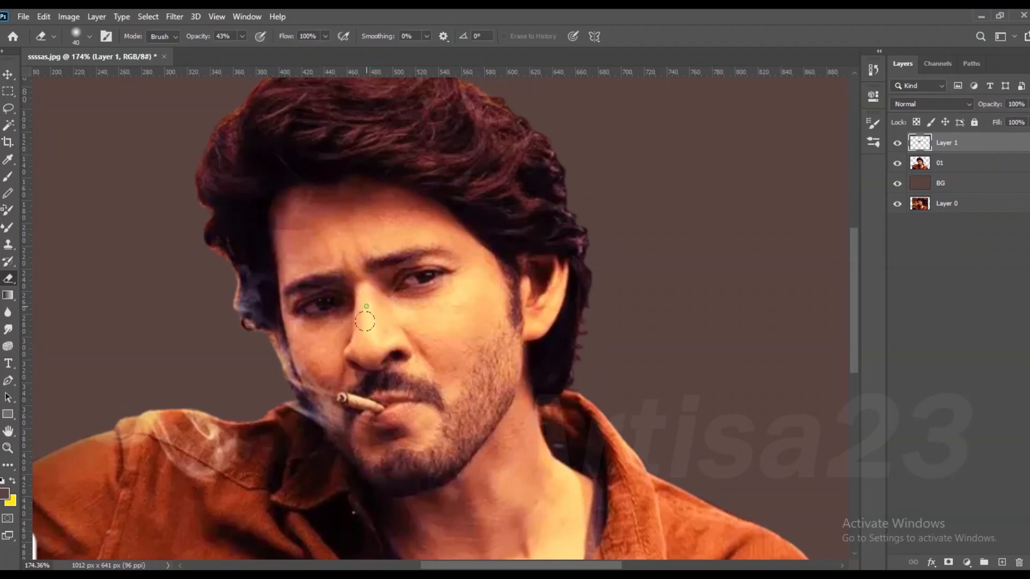
pyautogui.click(896, 143)
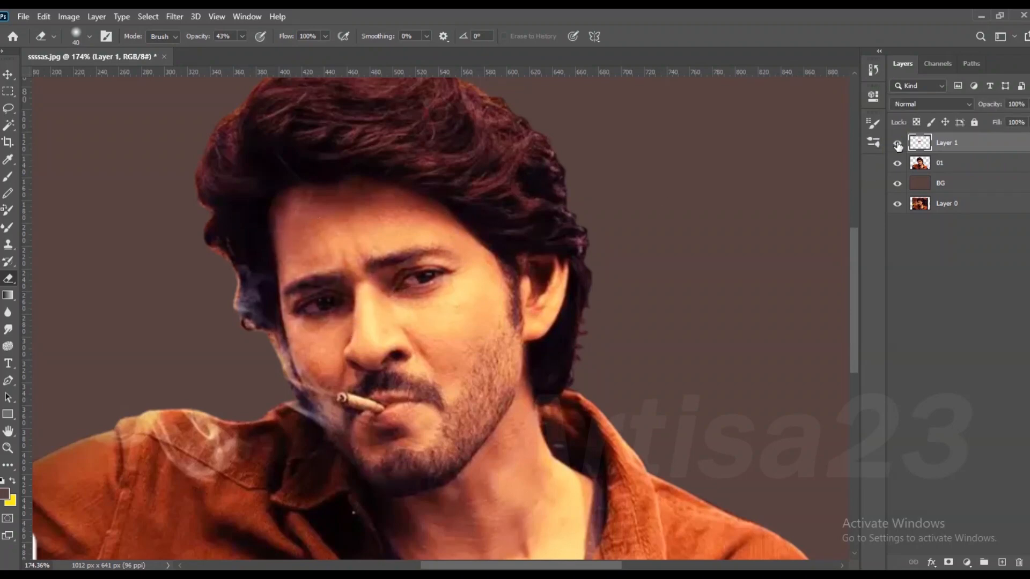
# - Brighten the face patch again with Curves, mapping input 111 to output 137
pyautogui.scroll(-3, 564, 194)
pyautogui.click(69, 17)
pyautogui.moveTo(92, 46)
pyautogui.click(230, 71)
pyautogui.moveTo(721, 380); pyautogui.dragTo(721, 364)
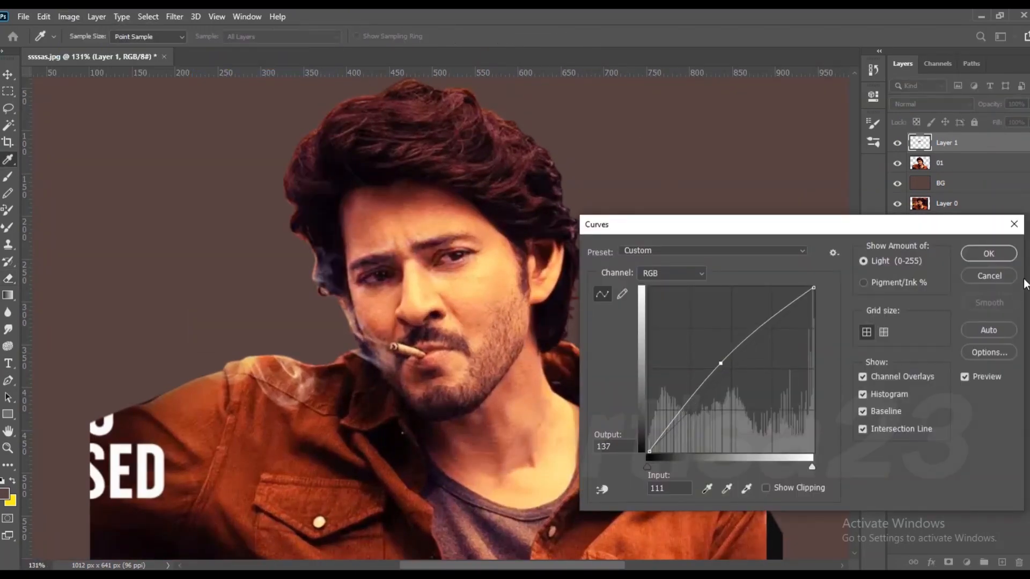
pyautogui.click(988, 254)
# - Soften the face patch around the eyes and forehead with a small Eraser brush at 43% opacity
pyautogui.press('e')
pyautogui.scroll(6, 482, 246)
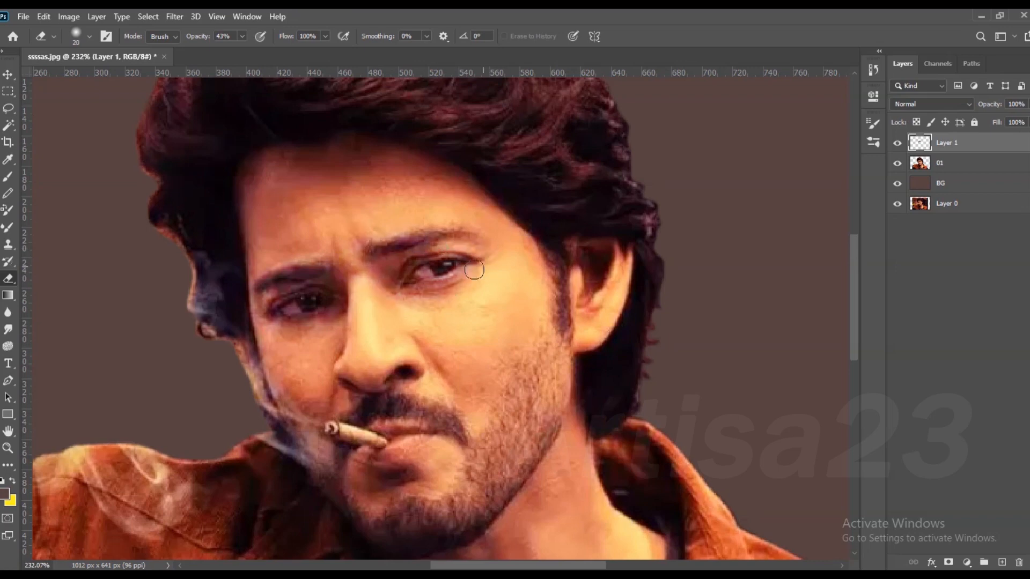
pyautogui.scroll(-4, 277, 375)
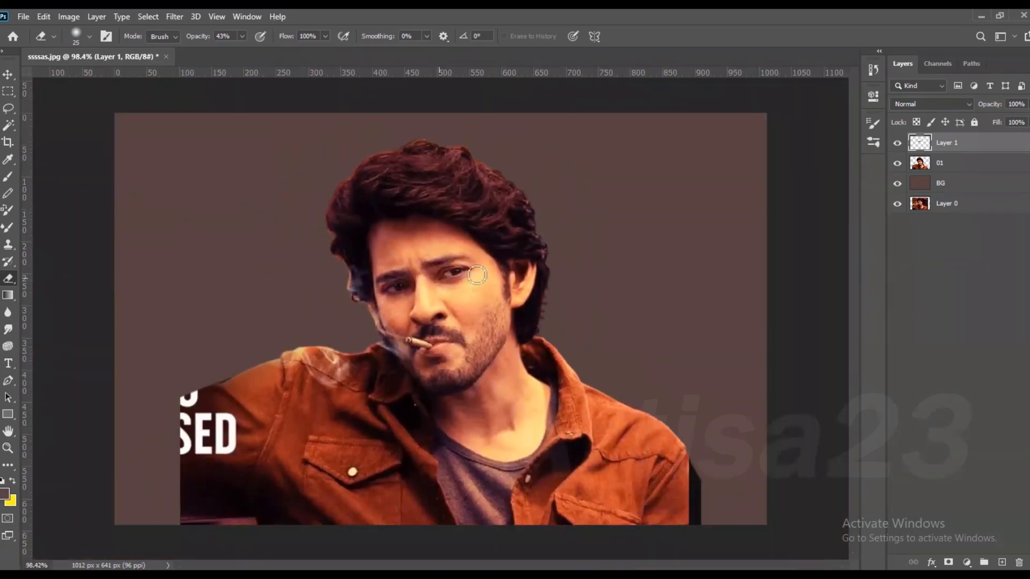
pyautogui.scroll(3, 409, 245)
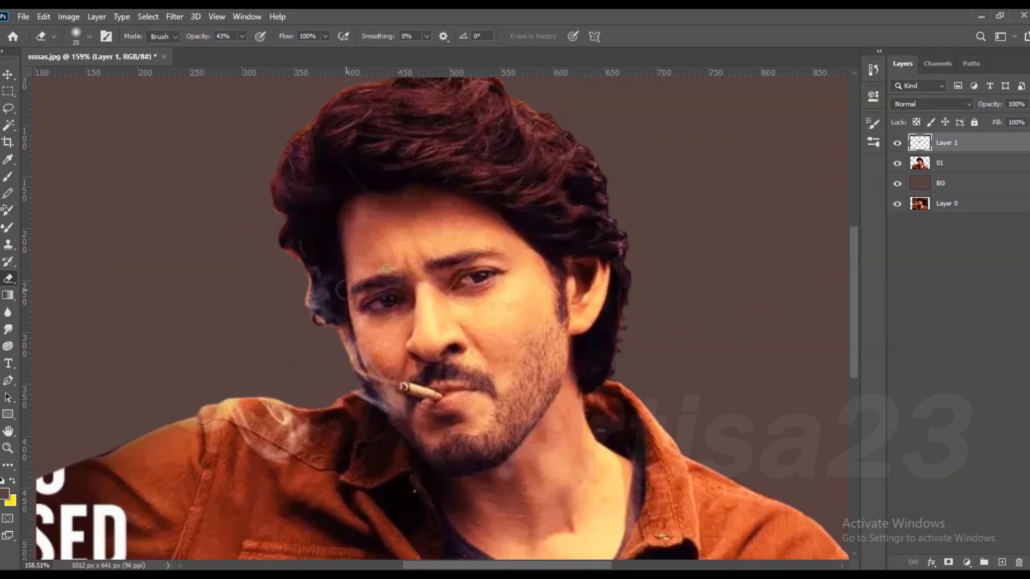
# - Merge the face patch with the cutout into one layer named 01, and duplicate it beneath as a backup
pyautogui.scroll(-5, 413, 334)
pyautogui.keyDown('ctrl'); pyautogui.click(945, 167); pyautogui.keyUp('ctrl')
pyautogui.rightClick(947, 165)
pyautogui.click(811, 406)
pyautogui.doubleClick(944, 142)
pyautogui.write('01')
pyautogui.press('Return')
pyautogui.moveTo(955, 144); pyautogui.dragTo(951, 154)
pyautogui.click(949, 145)
pyautogui.scroll(6, 494, 295)
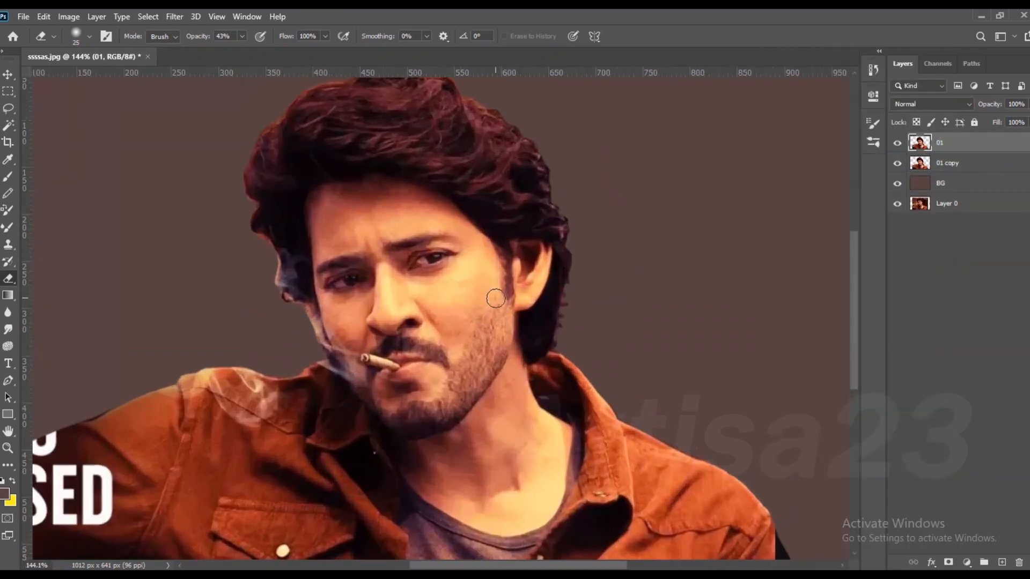
# - Sharpen layer 01 with the Unsharp Mask filter and duplicate the sharpened layer
pyautogui.click(173, 17)
pyautogui.moveTo(202, 239)
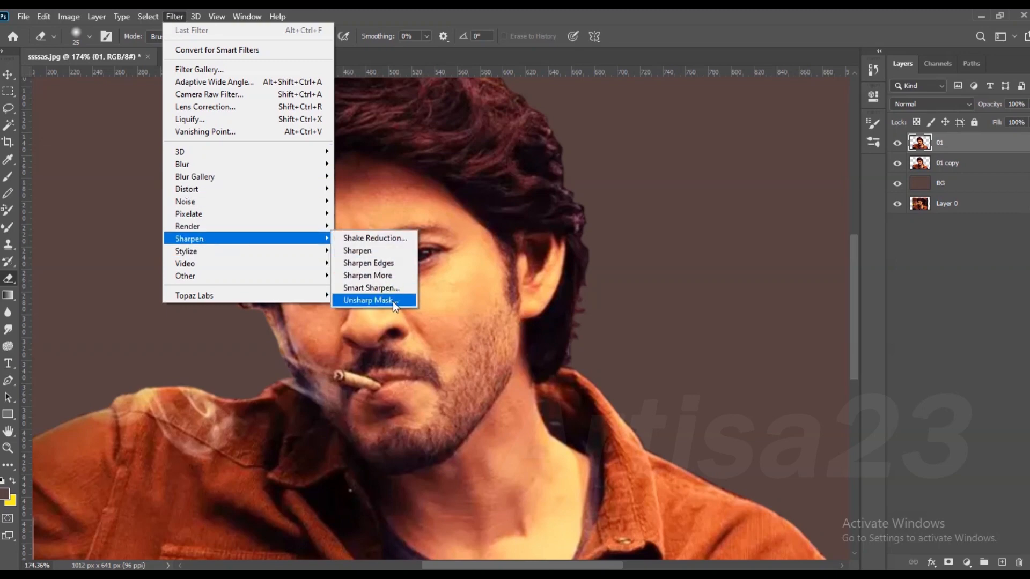
pyautogui.click(392, 301)
pyautogui.moveTo(641, 348); pyautogui.dragTo(634, 349)
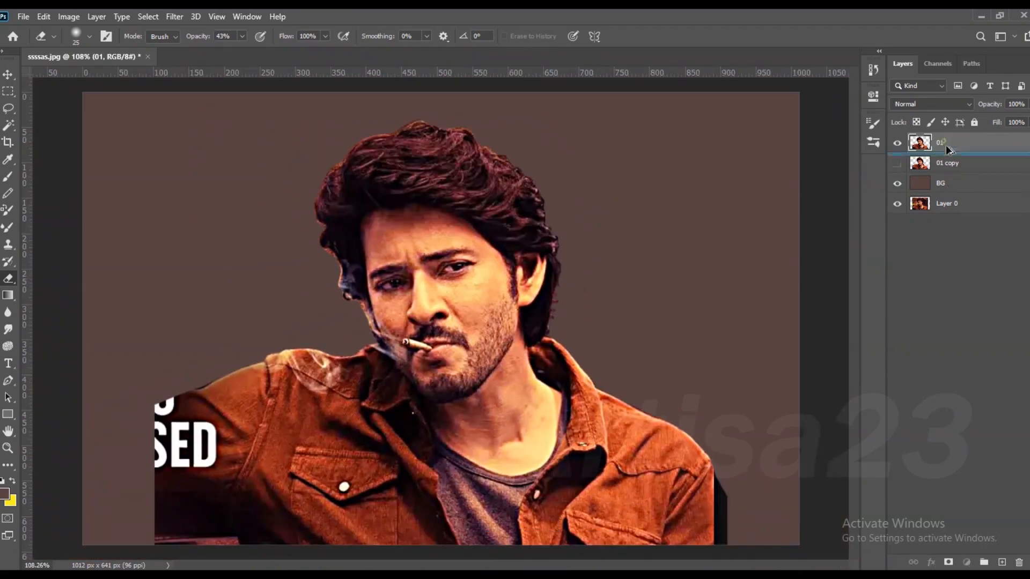
pyautogui.moveTo(944, 145); pyautogui.dragTo(945, 152)
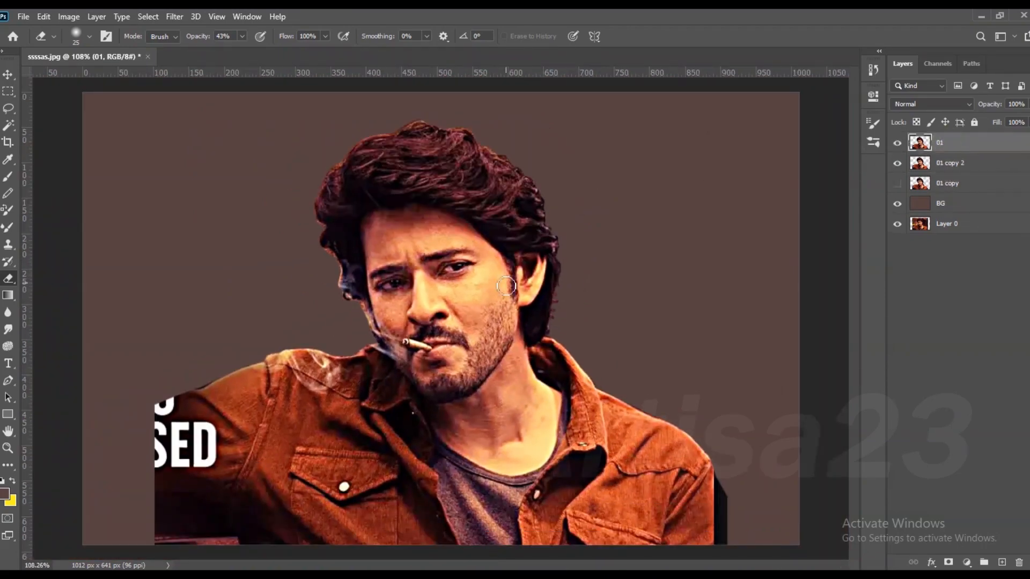
# - Apply a High Pass filter with a 2.1 px radius to the top layer and set its blend mode to Overlay
pyautogui.scroll(3, 475, 295)
pyautogui.click(175, 16)
pyautogui.moveTo(185, 275)
pyautogui.click(378, 294)
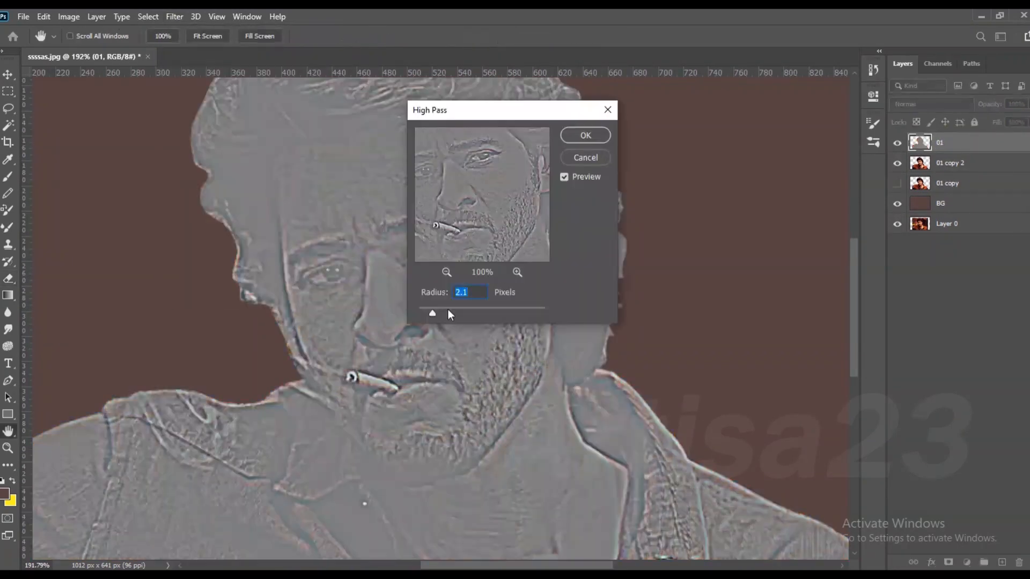
pyautogui.click(600, 139)
pyautogui.click(930, 104)
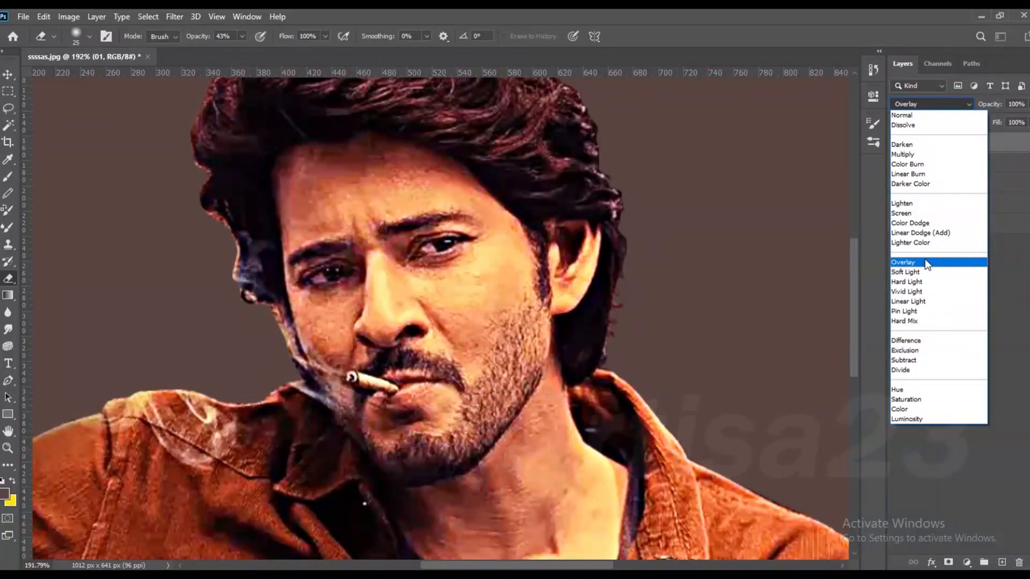
pyautogui.click(924, 262)
# - Merge the Overlay layer with the sharpened copy, and place the hidden 01 copy layer beneath BG
pyautogui.press('v')
pyautogui.scroll(-3, 423, 244)
pyautogui.rightClick(948, 166)
pyautogui.click(789, 403)
pyautogui.moveTo(948, 196); pyautogui.dragTo(932, 174)
pyautogui.scroll(6, 421, 333)
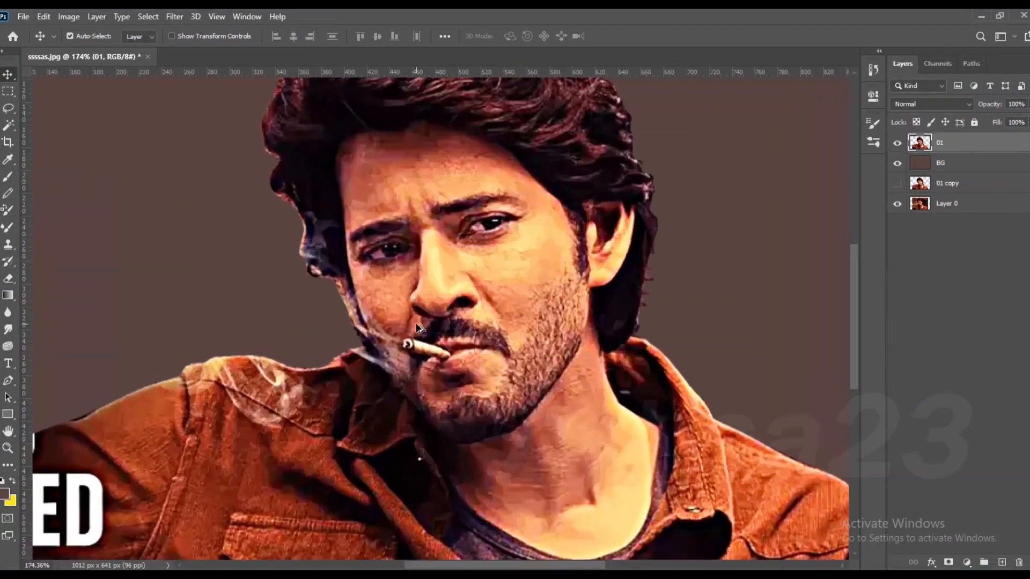
pyautogui.scroll(-6, 433, 280)
# - Set up a brush tip for the Smudge tool at 52% strength and smooth the forehead skin
pyautogui.click(9, 329)
pyautogui.scroll(4, 483, 248)
pyautogui.scroll(4, 488, 213)
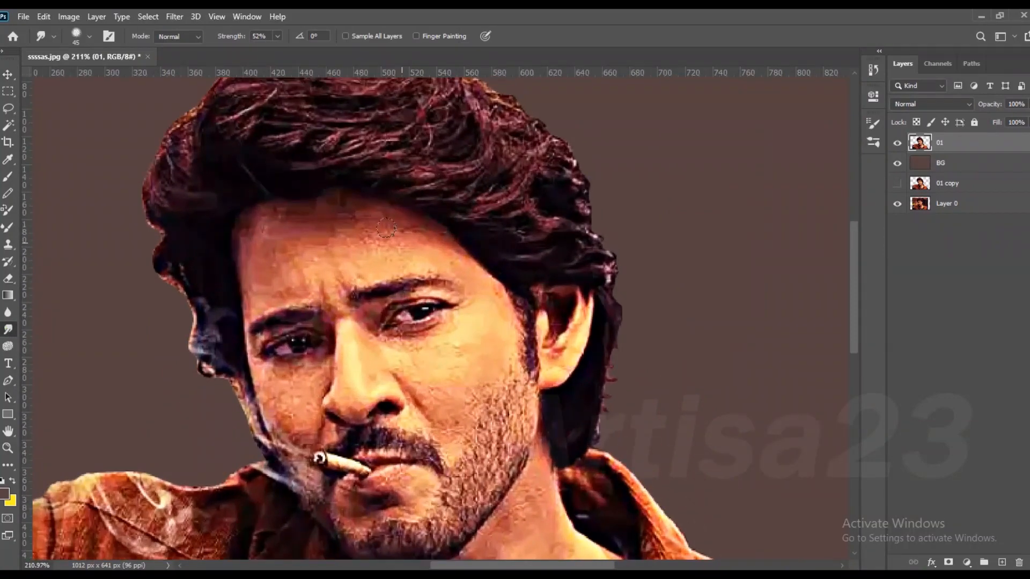
pyautogui.press('F5')
pyautogui.click(696, 117)
pyautogui.scroll(-2, 806, 286)
pyautogui.click(795, 315)
pyautogui.click(837, 119)
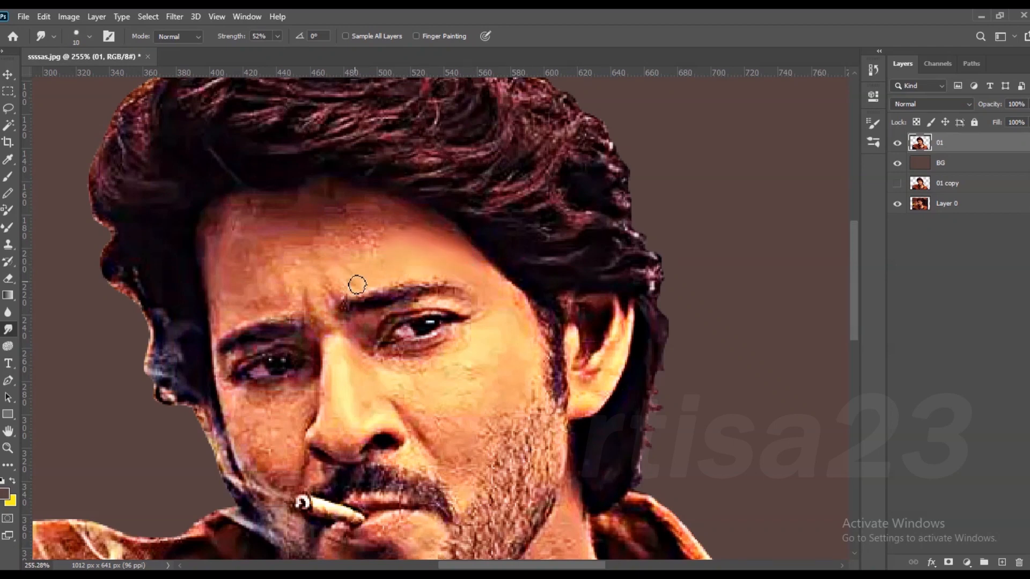
pyautogui.press(']')
# - Enlarge the whole image proportionally to 1516 px by 960 px
pyautogui.click(68, 17)
pyautogui.click(97, 114)
pyautogui.click(418, 236)
pyautogui.click(399, 260)
pyautogui.click(359, 254)
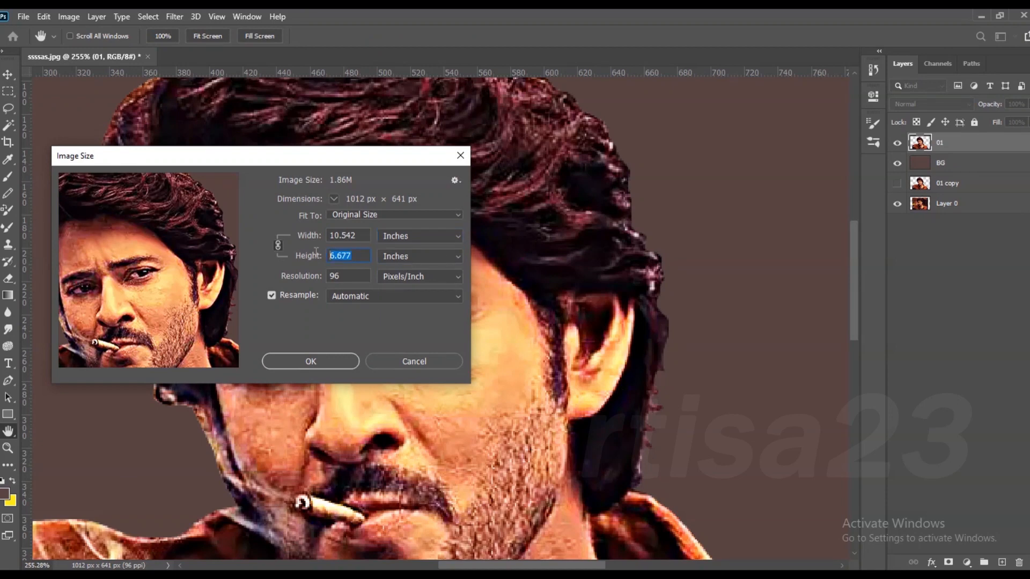
pyautogui.write('9')
pyautogui.moveTo(312, 256); pyautogui.dragTo(316, 256)
pyautogui.click(297, 365)
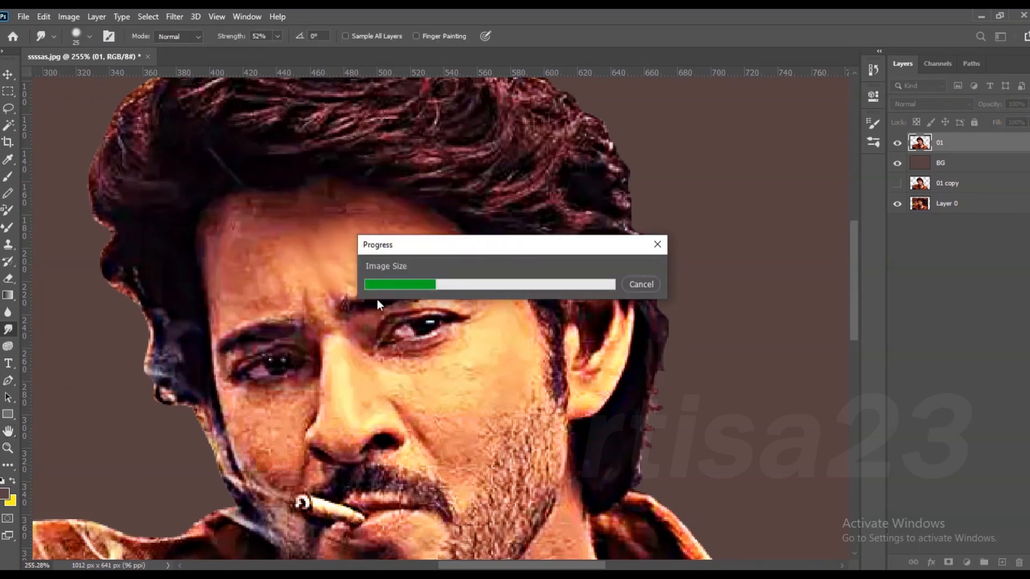
# - Smudge the rest of the forehead smooth, up to the hairline, with a brush of about 25 px
pyautogui.scroll(-6, 378, 299)
pyautogui.scroll(8, 539, 323)
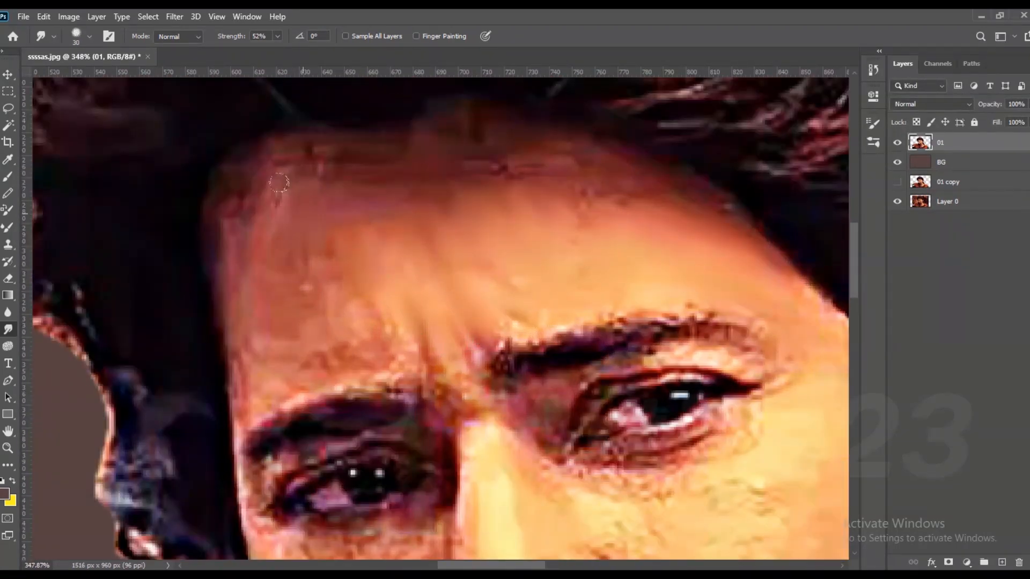
pyautogui.scroll(-2, 279, 183)
pyautogui.moveTo(332, 264); pyautogui.dragTo(283, 231)
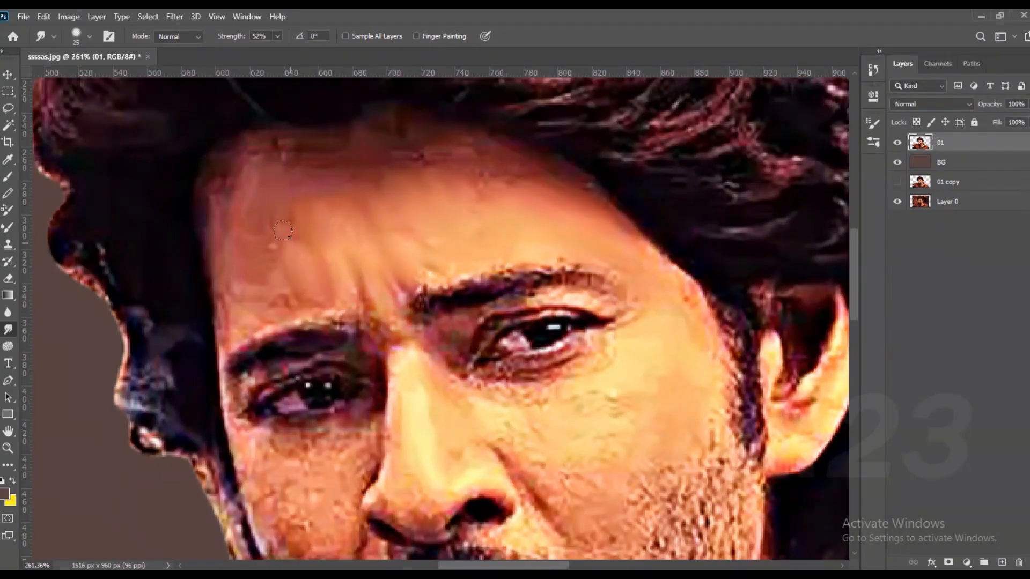
pyautogui.moveTo(251, 168)
pyautogui.mouseDown()
pyautogui.moveTo(483, 157)
pyautogui.moveTo(277, 139)
pyautogui.mouseUp()
pyautogui.press('[')
# - Smudge the eyelid and under-eye skin of the eye nearer the visible ear, using a smaller brush
pyautogui.moveTo(595, 304)
pyautogui.mouseDown()
pyautogui.moveTo(531, 303)
pyautogui.moveTo(455, 322)
pyautogui.mouseUp()
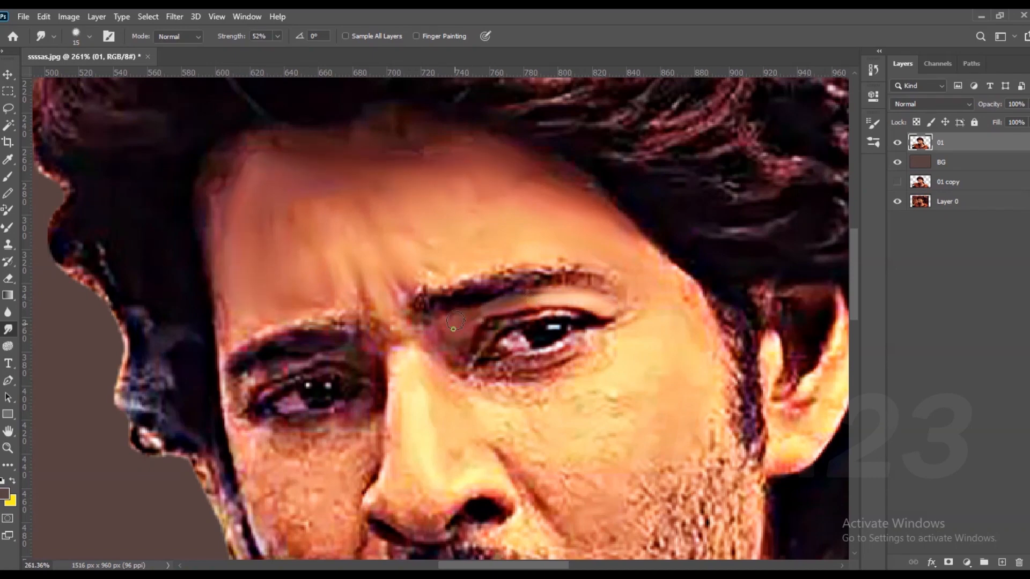
pyautogui.press('[')
pyautogui.moveTo(492, 383)
pyautogui.mouseDown()
pyautogui.moveTo(572, 350)
pyautogui.moveTo(466, 391)
pyautogui.mouseUp()
pyautogui.press(']')
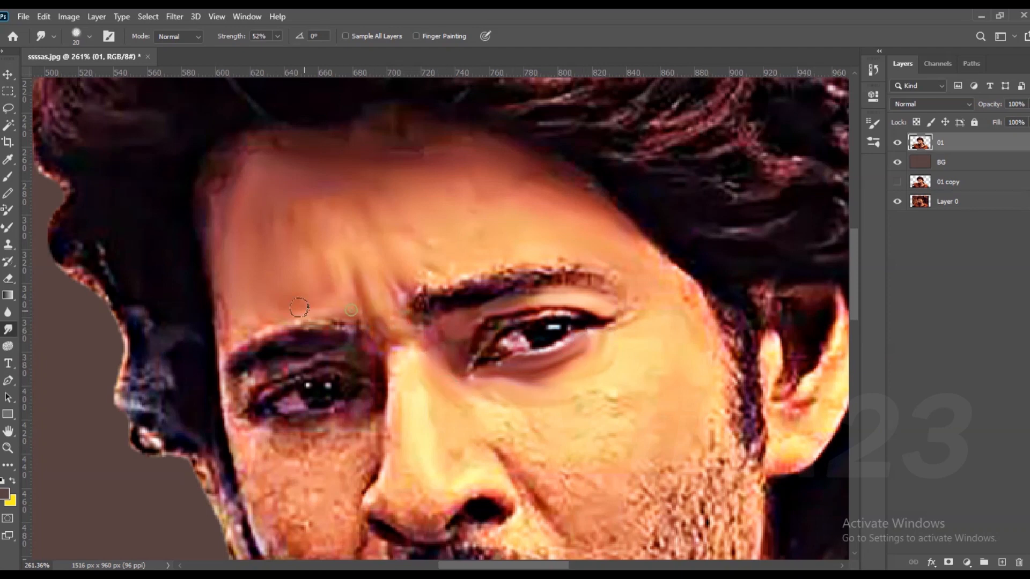
# - Smooth the skin around the eye farther from the visible ear, including below it and along its eyebrow
pyautogui.press(']')
pyautogui.moveTo(359, 414)
pyautogui.mouseDown()
pyautogui.moveTo(363, 439)
pyautogui.moveTo(325, 424)
pyautogui.moveTo(290, 444)
pyautogui.mouseUp()
pyautogui.moveTo(345, 360); pyautogui.dragTo(277, 370)
pyautogui.press(']')
pyautogui.moveTo(352, 324)
pyautogui.mouseDown()
pyautogui.moveTo(325, 313)
pyautogui.moveTo(270, 317)
pyautogui.mouseUp()
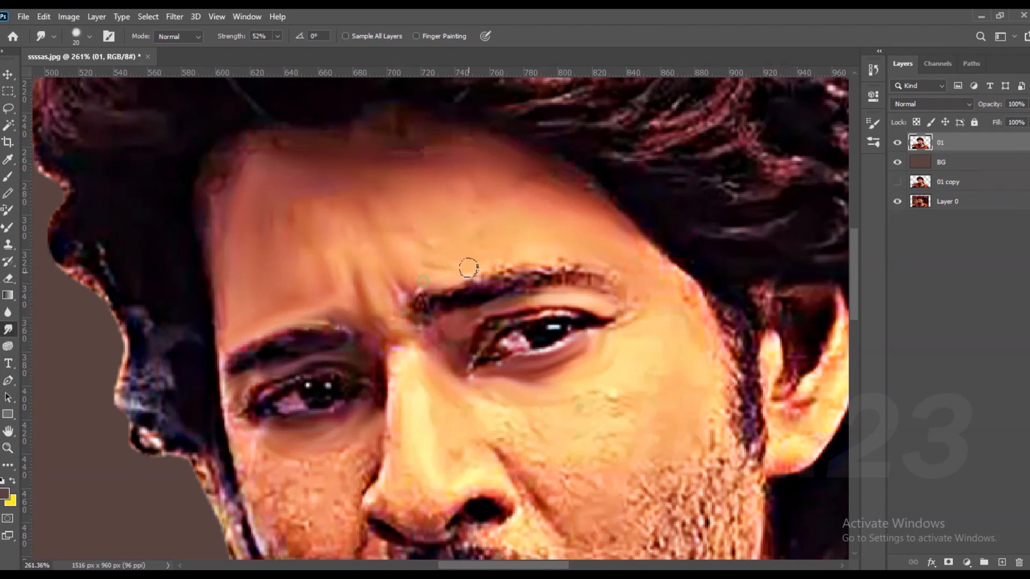
# - Smudge the skin beside the nose bridge and the cheek above the cigarette
pyautogui.press(']')
pyautogui.moveTo(452, 340); pyautogui.dragTo(484, 311)
pyautogui.press('[')
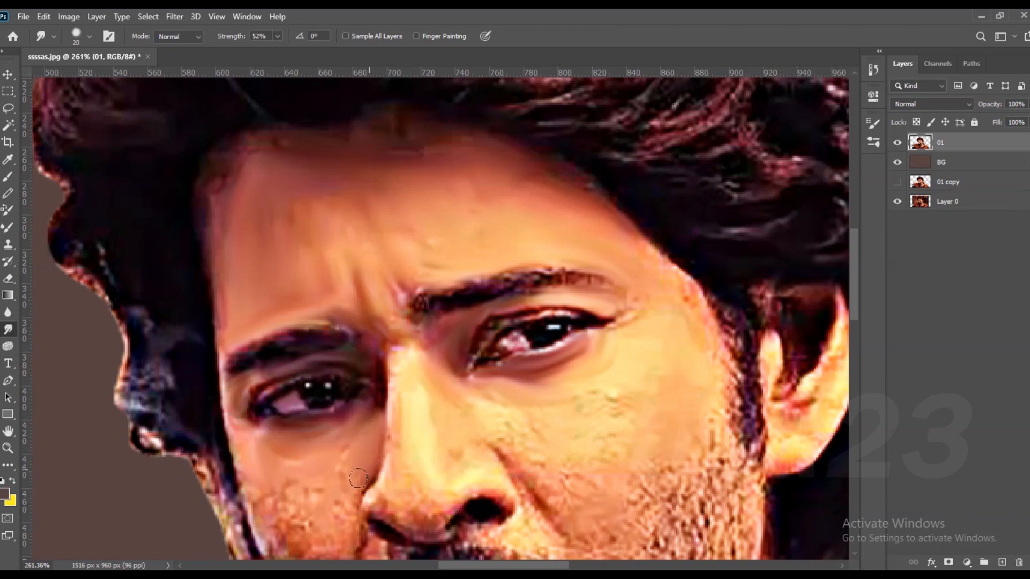
pyautogui.scroll(-3, 341, 183)
pyautogui.moveTo(278, 369)
pyautogui.mouseDown()
pyautogui.moveTo(298, 416)
pyautogui.moveTo(335, 383)
pyautogui.moveTo(309, 426)
pyautogui.moveTo(270, 416)
pyautogui.mouseUp()
pyautogui.scroll(-2, 332, 344)
pyautogui.scroll(5, 461, 380)
# - Smooth the cheek between the nose, the visible ear and the beard
pyautogui.press('[')
pyautogui.press('[')
pyautogui.moveTo(439, 398); pyautogui.dragTo(414, 398)
pyautogui.press(']')
pyautogui.moveTo(489, 320)
pyautogui.mouseDown()
pyautogui.moveTo(539, 315)
pyautogui.moveTo(548, 299)
pyautogui.moveTo(528, 278)
pyautogui.moveTo(442, 258)
pyautogui.moveTo(440, 246)
pyautogui.moveTo(606, 216)
pyautogui.mouseUp()
pyautogui.moveTo(600, 303)
pyautogui.mouseDown()
pyautogui.moveTo(578, 346)
pyautogui.moveTo(495, 317)
pyautogui.moveTo(476, 341)
pyautogui.moveTo(480, 364)
pyautogui.moveTo(446, 299)
pyautogui.moveTo(470, 294)
pyautogui.moveTo(539, 390)
pyautogui.moveTo(572, 385)
pyautogui.moveTo(570, 426)
pyautogui.moveTo(533, 428)
pyautogui.mouseUp()
# - Smudge the nose tip and nostril edges smooth with a brush of about 20 px
pyautogui.press('[')
pyautogui.press('[')
pyautogui.press(']')
pyautogui.press(']')
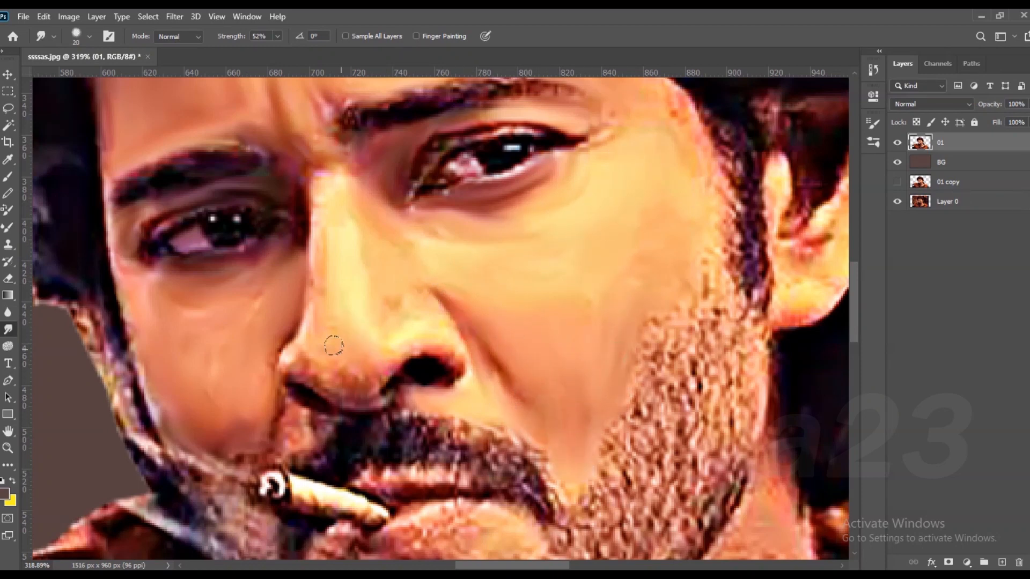
pyautogui.moveTo(345, 380); pyautogui.dragTo(376, 362)
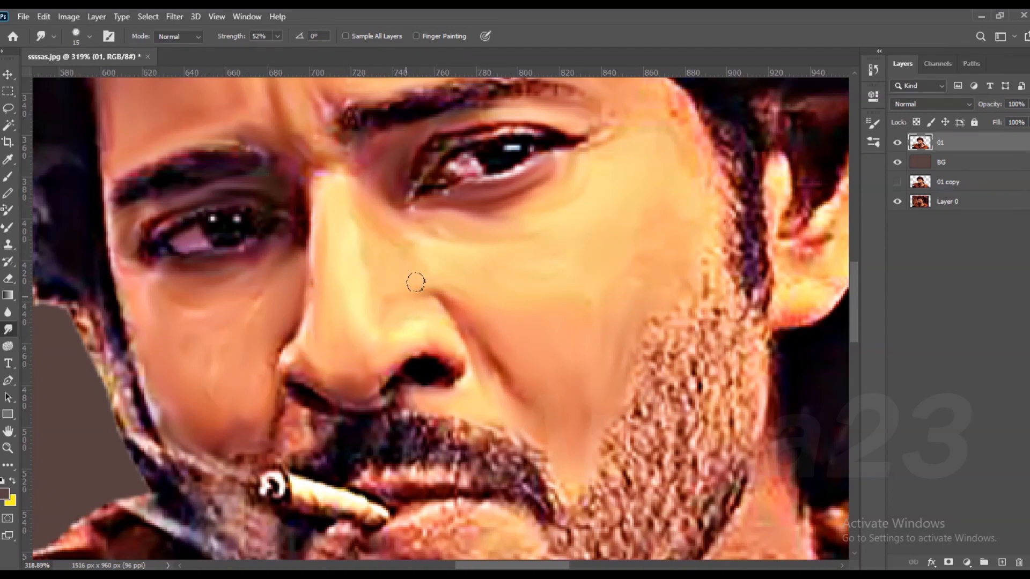
# - Smudge the upper lid line and white of the eye nearer the visible ear with a brush of about 9 px
pyautogui.scroll(-3, 547, 349)
pyautogui.scroll(5, 473, 166)
pyautogui.moveTo(439, 265)
pyautogui.mouseDown()
pyautogui.moveTo(529, 246)
pyautogui.moveTo(568, 247)
pyautogui.mouseUp()
pyautogui.press(']')
pyautogui.press(']')
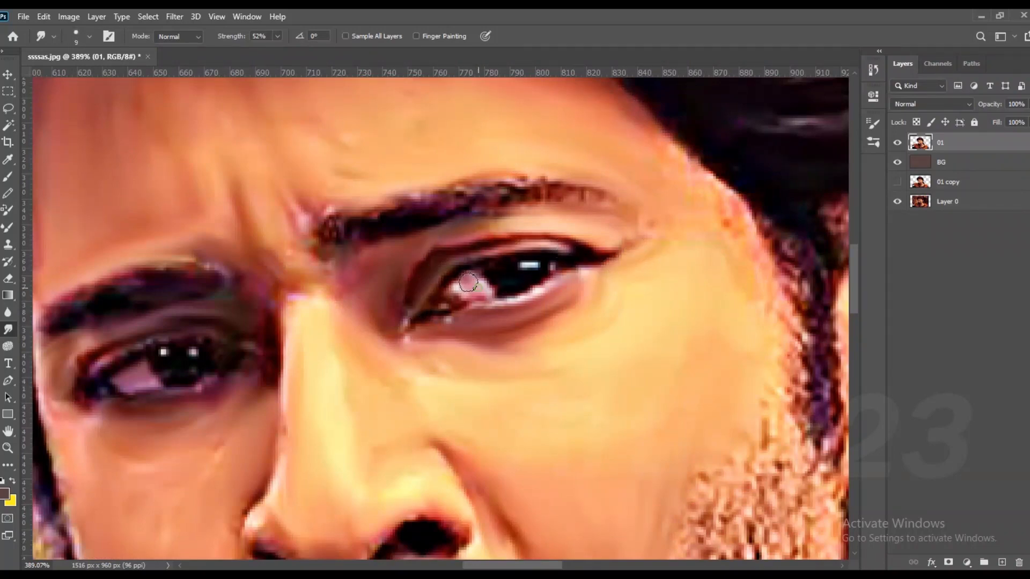
# - Smooth the eyebrow nearer the visible ear, and blend the temple skin along the hairline with a 20 px brush
pyautogui.moveTo(585, 199); pyautogui.dragTo(468, 212)
pyautogui.press(']')
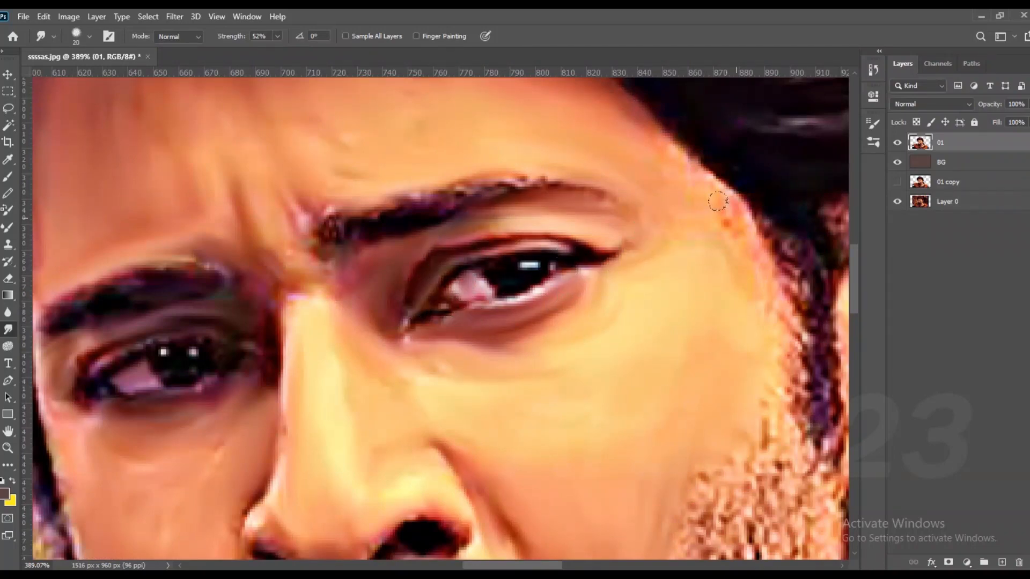
pyautogui.moveTo(712, 185); pyautogui.dragTo(731, 241)
# - Smudge the lower lip and the bare skin between lip and chin beard smooth with a brush of about 15 px
pyautogui.scroll(-8, 617, 263)
pyautogui.scroll(1, 590, 343)
pyautogui.moveTo(583, 354); pyautogui.dragTo(546, 206)
pyautogui.scroll(2, 481, 337)
pyautogui.press('[')
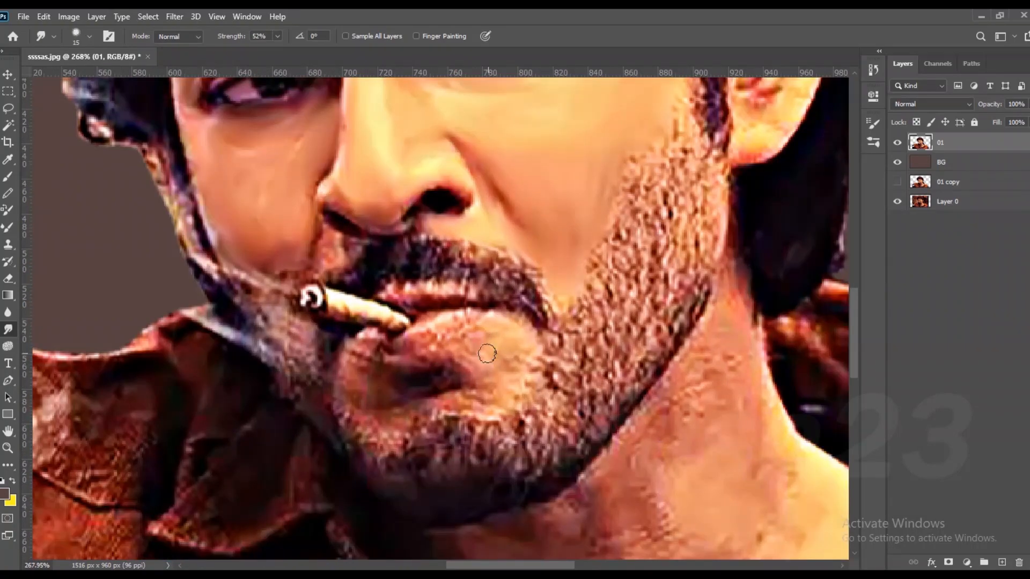
pyautogui.moveTo(358, 388)
pyautogui.mouseDown()
pyautogui.moveTo(393, 397)
pyautogui.moveTo(360, 373)
pyautogui.mouseUp()
pyautogui.moveTo(477, 387)
pyautogui.mouseDown()
pyautogui.moveTo(504, 396)
pyautogui.moveTo(473, 357)
pyautogui.mouseUp()
pyautogui.press('[')
pyautogui.moveTo(395, 340); pyautogui.dragTo(359, 346)
pyautogui.press('[')
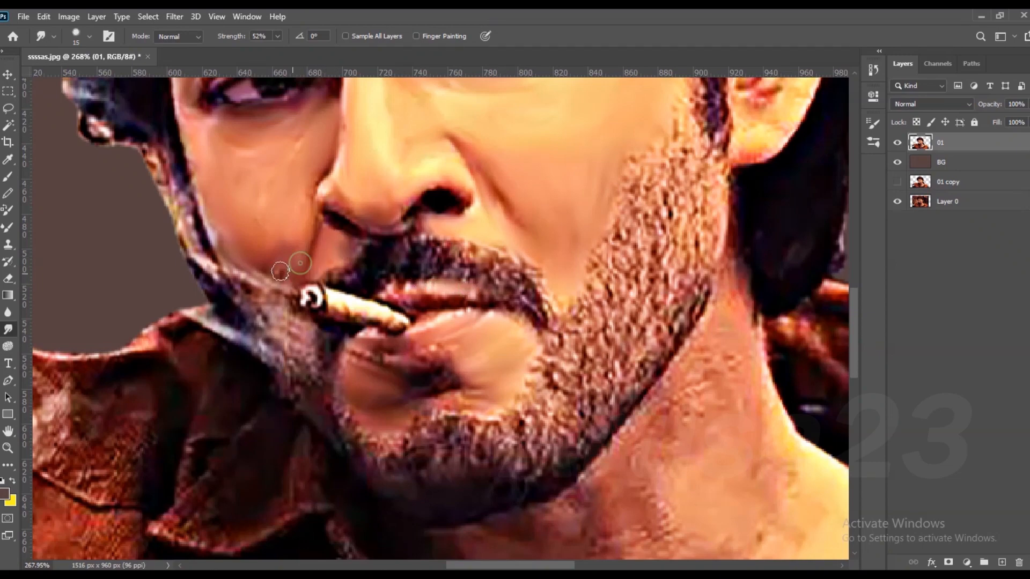
# - Smudge the beard along the cheeks, jaw and chin into soft strands with a brush of about 20 px
pyautogui.scroll(-2, 255, 269)
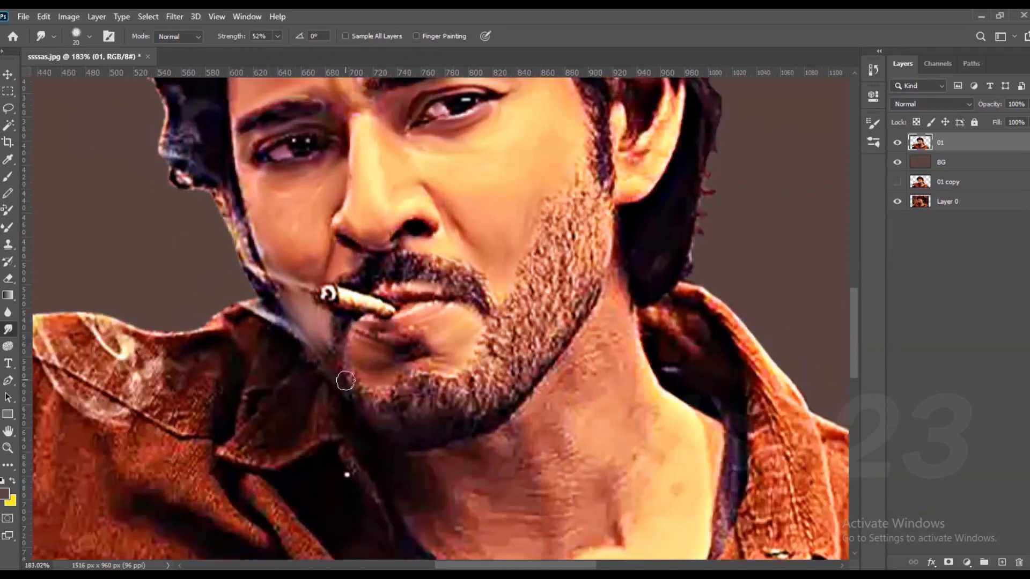
pyautogui.moveTo(345, 380); pyautogui.dragTo(312, 338)
pyautogui.moveTo(332, 359)
pyautogui.mouseDown()
pyautogui.moveTo(365, 390)
pyautogui.moveTo(387, 374)
pyautogui.mouseUp()
pyautogui.scroll(3, 428, 395)
pyautogui.moveTo(423, 405); pyautogui.dragTo(402, 375)
pyautogui.moveTo(402, 376)
pyautogui.mouseDown()
pyautogui.moveTo(374, 413)
pyautogui.moveTo(419, 404)
pyautogui.moveTo(414, 370)
pyautogui.moveTo(436, 366)
pyautogui.moveTo(467, 396)
pyautogui.moveTo(494, 362)
pyautogui.moveTo(495, 334)
pyautogui.moveTo(534, 264)
pyautogui.moveTo(533, 282)
pyautogui.moveTo(562, 235)
pyautogui.moveTo(587, 243)
pyautogui.moveTo(585, 134)
pyautogui.moveTo(619, 137)
pyautogui.moveTo(618, 211)
pyautogui.moveTo(642, 166)
pyautogui.moveTo(628, 134)
pyautogui.moveTo(600, 131)
pyautogui.moveTo(570, 207)
pyautogui.moveTo(621, 272)
pyautogui.moveTo(571, 305)
pyautogui.moveTo(580, 325)
pyautogui.moveTo(562, 295)
pyautogui.moveTo(511, 397)
pyautogui.moveTo(572, 353)
pyautogui.moveTo(467, 428)
pyautogui.moveTo(330, 378)
pyautogui.moveTo(314, 311)
pyautogui.mouseUp()
pyautogui.press(']')
pyautogui.press('[')
pyautogui.press(']')
# - Smooth the moustache with a brush of about 20 px, and blend the lips and the chin beard
pyautogui.moveTo(395, 215)
pyautogui.mouseDown()
pyautogui.moveTo(483, 233)
pyautogui.moveTo(507, 268)
pyautogui.mouseUp()
pyautogui.press('[')
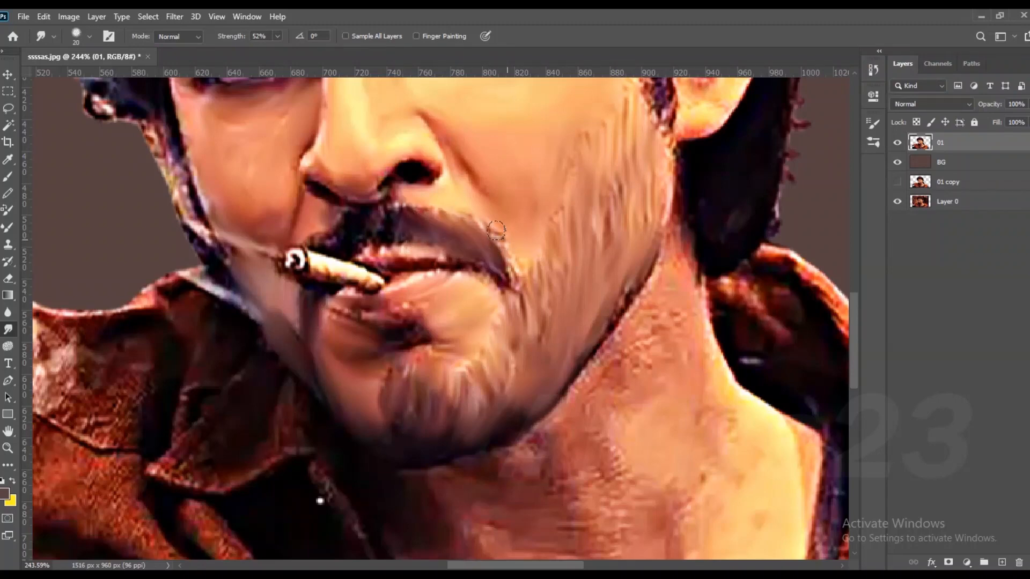
pyautogui.moveTo(421, 204); pyautogui.dragTo(331, 236)
pyautogui.press('[')
pyautogui.moveTo(410, 299); pyautogui.dragTo(381, 320)
pyautogui.moveTo(369, 408); pyautogui.dragTo(380, 422)
# - Smudge the neck and upper chest skin smooth down to the T-shirt neckline with a 35 px brush
pyautogui.press(']')
pyautogui.press(']')
pyautogui.press(']')
pyautogui.moveTo(651, 317); pyautogui.dragTo(606, 376)
pyautogui.moveTo(670, 333)
pyautogui.mouseDown()
pyautogui.moveTo(676, 263)
pyautogui.moveTo(628, 375)
pyautogui.moveTo(629, 410)
pyautogui.mouseUp()
pyautogui.scroll(-3, 625, 397)
pyautogui.press(']')
pyautogui.moveTo(677, 357)
pyautogui.mouseDown()
pyautogui.moveTo(637, 421)
pyautogui.moveTo(579, 399)
pyautogui.moveTo(598, 451)
pyautogui.mouseUp()
pyautogui.moveTo(573, 454)
pyautogui.mouseDown()
pyautogui.moveTo(576, 379)
pyautogui.moveTo(547, 340)
pyautogui.moveTo(501, 375)
pyautogui.moveTo(574, 414)
pyautogui.mouseUp()
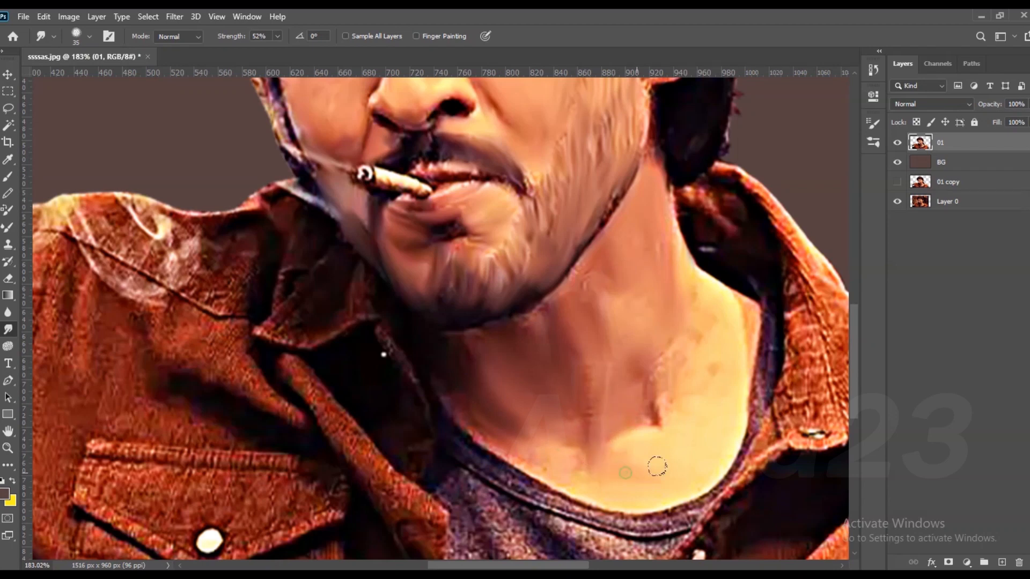
pyautogui.moveTo(657, 467); pyautogui.dragTo(486, 428)
# - Smooth the jacket collar on the visible ear's side, inside and out, with a brush of about 30 px
pyautogui.press('[')
pyautogui.moveTo(729, 310)
pyautogui.mouseDown()
pyautogui.moveTo(767, 359)
pyautogui.moveTo(743, 364)
pyautogui.mouseUp()
pyautogui.press('[')
pyautogui.moveTo(703, 249); pyautogui.dragTo(765, 216)
pyautogui.moveTo(688, 191)
pyautogui.mouseDown()
pyautogui.moveTo(754, 227)
pyautogui.moveTo(637, 235)
pyautogui.moveTo(683, 284)
pyautogui.mouseUp()
pyautogui.moveTo(678, 262); pyautogui.dragTo(715, 351)
pyautogui.press('[')
pyautogui.moveTo(667, 306); pyautogui.dragTo(651, 359)
pyautogui.moveTo(651, 282); pyautogui.dragTo(665, 317)
pyautogui.moveTo(692, 319); pyautogui.dragTo(710, 389)
pyautogui.moveTo(681, 356)
pyautogui.mouseDown()
pyautogui.moveTo(651, 389)
pyautogui.moveTo(657, 402)
pyautogui.mouseUp()
pyautogui.moveTo(668, 335); pyautogui.dragTo(670, 357)
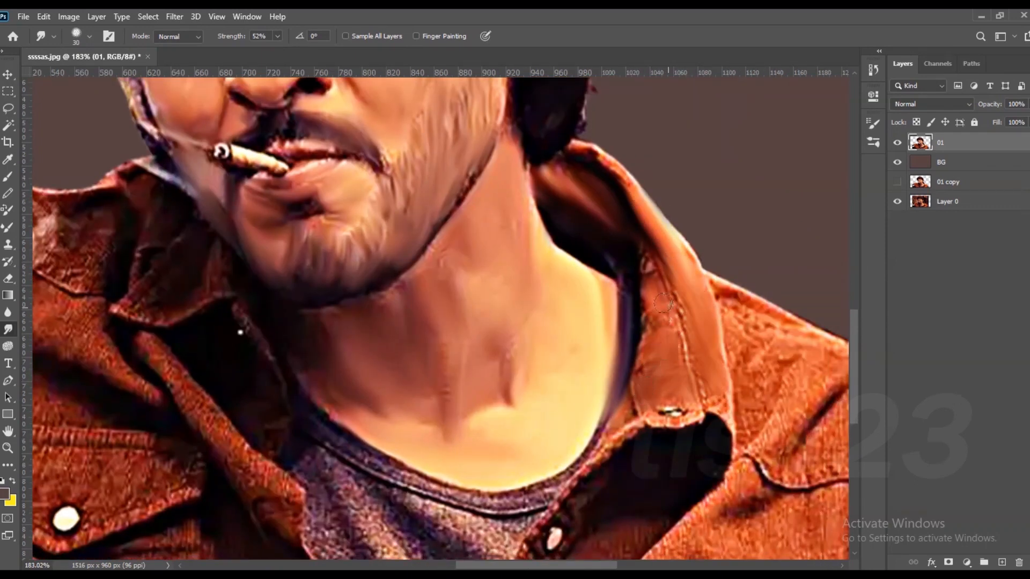
pyautogui.moveTo(670, 311); pyautogui.dragTo(687, 351)
pyautogui.moveTo(703, 384); pyautogui.dragTo(718, 410)
# - Smudge the jacket shoulder and sleeve below the visible ear's side smooth, enlarging the brush for the sleeve
pyautogui.moveTo(632, 415); pyautogui.dragTo(603, 453)
pyautogui.press(']')
pyautogui.moveTo(751, 354); pyautogui.dragTo(757, 384)
pyautogui.moveTo(742, 327)
pyautogui.mouseDown()
pyautogui.moveTo(750, 368)
pyautogui.moveTo(804, 351)
pyautogui.mouseUp()
pyautogui.moveTo(791, 351)
pyautogui.mouseDown()
pyautogui.moveTo(756, 407)
pyautogui.moveTo(705, 304)
pyautogui.moveTo(692, 343)
pyautogui.moveTo(772, 335)
pyautogui.mouseUp()
pyautogui.scroll(-6, 788, 359)
pyautogui.press(']')
pyautogui.press(']')
pyautogui.press(']')
pyautogui.moveTo(789, 343)
pyautogui.mouseDown()
pyautogui.moveTo(837, 437)
pyautogui.moveTo(835, 456)
pyautogui.mouseUp()
pyautogui.press(']')
pyautogui.moveTo(780, 443)
pyautogui.mouseDown()
pyautogui.moveTo(813, 402)
pyautogui.moveTo(769, 426)
pyautogui.mouseUp()
pyautogui.moveTo(831, 453)
pyautogui.mouseDown()
pyautogui.moveTo(800, 437)
pyautogui.moveTo(804, 391)
pyautogui.moveTo(742, 351)
pyautogui.mouseUp()
# - Smooth the jacket's chest panel above the partly cropped pocket with a 60 px brush, and blend the yoke seam
pyautogui.moveTo(742, 394)
pyautogui.mouseDown()
pyautogui.moveTo(763, 346)
pyautogui.moveTo(741, 409)
pyautogui.mouseUp()
pyautogui.moveTo(658, 384); pyautogui.dragTo(660, 367)
pyautogui.moveTo(668, 346); pyautogui.dragTo(655, 378)
pyautogui.moveTo(644, 330); pyautogui.dragTo(638, 376)
pyautogui.moveTo(617, 333)
pyautogui.mouseDown()
pyautogui.moveTo(617, 370)
pyautogui.moveTo(601, 322)
pyautogui.mouseUp()
pyautogui.moveTo(558, 370); pyautogui.dragTo(628, 310)
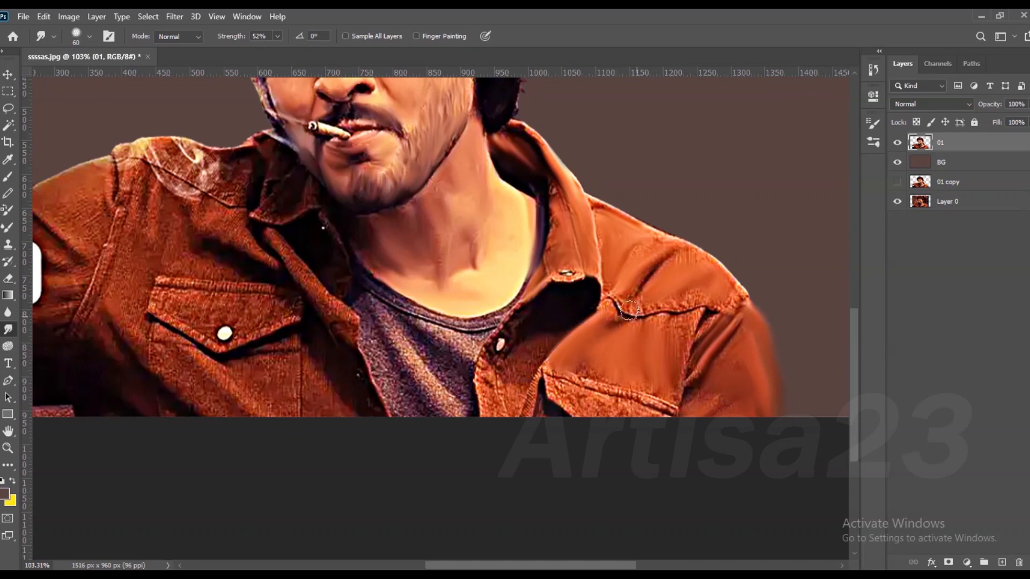
pyautogui.press('[')
pyautogui.moveTo(717, 304); pyautogui.dragTo(620, 300)
# - Smudge the T-shirt fabric into smooth folds below the neckline with a brush of about 70 px
pyautogui.press(']')
pyautogui.press(']')
pyautogui.moveTo(376, 307); pyautogui.dragTo(456, 399)
pyautogui.press(']')
pyautogui.moveTo(367, 332); pyautogui.dragTo(405, 413)
pyautogui.moveTo(429, 380); pyautogui.dragTo(464, 412)
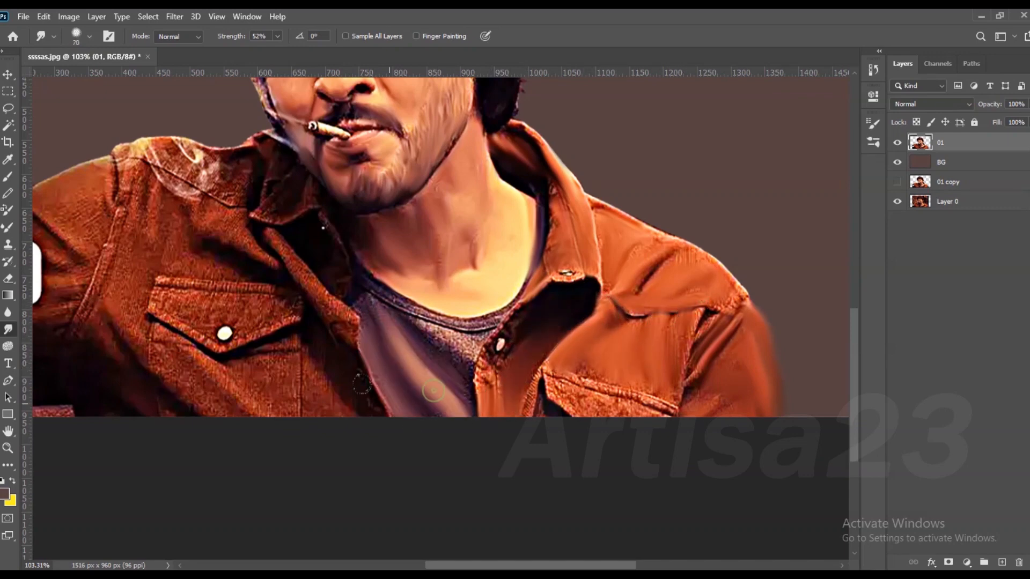
# - Smooth the jacket front beside the T-shirt and below the white-buttoned pocket, and blend the pocket flap at 50 px
pyautogui.moveTo(343, 362); pyautogui.dragTo(375, 413)
pyautogui.moveTo(314, 372); pyautogui.dragTo(347, 418)
pyautogui.moveTo(257, 361); pyautogui.dragTo(289, 410)
pyautogui.moveTo(198, 370); pyautogui.dragTo(252, 416)
pyautogui.press('[')
pyautogui.press('[')
pyautogui.moveTo(177, 303); pyautogui.dragTo(276, 307)
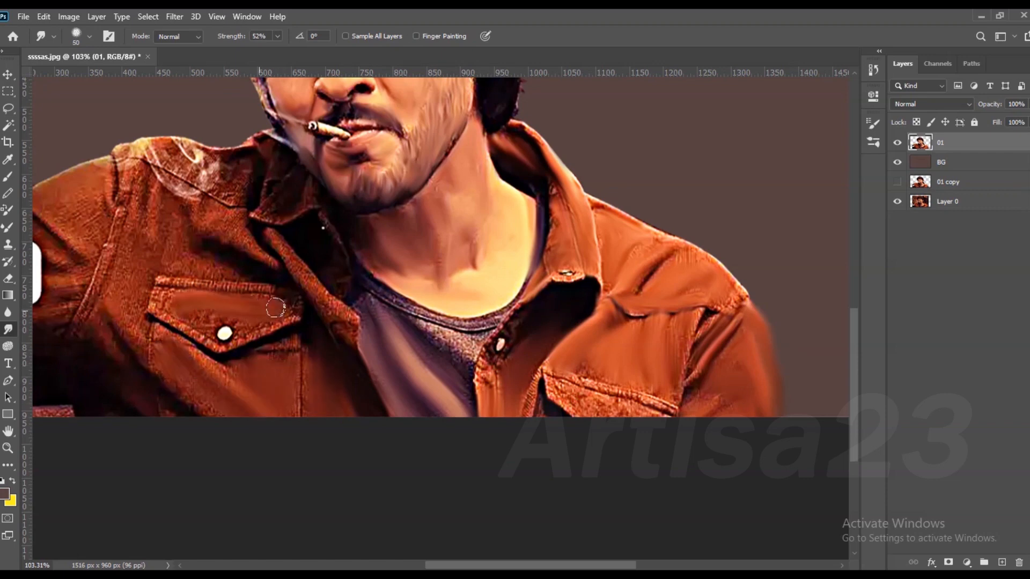
# - Smudge the jacket fabric above and around the white-buttoned pocket smooth, down to the bottom edge
pyautogui.moveTo(169, 287)
pyautogui.mouseDown()
pyautogui.moveTo(273, 291)
pyautogui.moveTo(355, 327)
pyautogui.moveTo(462, 449)
pyautogui.mouseUp()
pyautogui.press(']')
pyautogui.moveTo(336, 341)
pyautogui.mouseDown()
pyautogui.moveTo(394, 390)
pyautogui.moveTo(378, 361)
pyautogui.mouseUp()
pyautogui.moveTo(284, 303)
pyautogui.mouseDown()
pyautogui.moveTo(322, 324)
pyautogui.moveTo(287, 329)
pyautogui.mouseUp()
pyautogui.moveTo(289, 322); pyautogui.dragTo(241, 400)
pyautogui.moveTo(272, 337); pyautogui.dragTo(239, 421)
pyautogui.moveTo(271, 370); pyautogui.dragTo(356, 391)
pyautogui.press('[')
pyautogui.moveTo(304, 437)
pyautogui.mouseDown()
pyautogui.moveTo(307, 423)
pyautogui.moveTo(349, 466)
pyautogui.mouseUp()
pyautogui.moveTo(299, 464); pyautogui.dragTo(366, 493)
pyautogui.moveTo(249, 457)
pyautogui.mouseDown()
pyautogui.moveTo(278, 494)
pyautogui.moveTo(343, 534)
pyautogui.mouseUp()
pyautogui.moveTo(209, 537)
pyautogui.mouseDown()
pyautogui.moveTo(184, 524)
pyautogui.moveTo(89, 531)
pyautogui.mouseUp()
# - Smudge the sleeve on the white-buttoned pocket's side with a much larger brush, blending its outer edge into the background
pyautogui.press(']')
pyautogui.press(']')
pyautogui.press(']')
pyautogui.press(']')
pyautogui.press(']')
pyautogui.press(']')
pyautogui.moveTo(200, 441); pyautogui.dragTo(78, 476)
pyautogui.moveTo(206, 415); pyautogui.dragTo(110, 426)
pyautogui.moveTo(196, 400); pyautogui.dragTo(107, 412)
pyautogui.moveTo(186, 416); pyautogui.dragTo(104, 395)
pyautogui.moveTo(177, 381); pyautogui.dragTo(96, 386)
pyautogui.moveTo(174, 362); pyautogui.dragTo(123, 389)
pyautogui.moveTo(141, 343); pyautogui.dragTo(57, 378)
pyautogui.moveTo(134, 400); pyautogui.dragTo(57, 410)
pyautogui.moveTo(121, 421); pyautogui.dragTo(46, 432)
pyautogui.moveTo(99, 415); pyautogui.dragTo(48, 396)
pyautogui.moveTo(105, 442); pyautogui.dragTo(64, 464)
pyautogui.press('[')
pyautogui.moveTo(214, 351); pyautogui.dragTo(196, 333)
pyautogui.moveTo(198, 395)
pyautogui.mouseDown()
pyautogui.moveTo(145, 389)
pyautogui.moveTo(64, 405)
pyautogui.mouseUp()
# - Smooth the shoulder seam, the smoke-covered yoke and the collar on the cigarette's side, starting with a 70 px brush
pyautogui.press(']')
pyautogui.press('[')
pyautogui.press('[')
pyautogui.press('[')
pyautogui.press('[')
pyautogui.moveTo(268, 304); pyautogui.dragTo(239, 358)
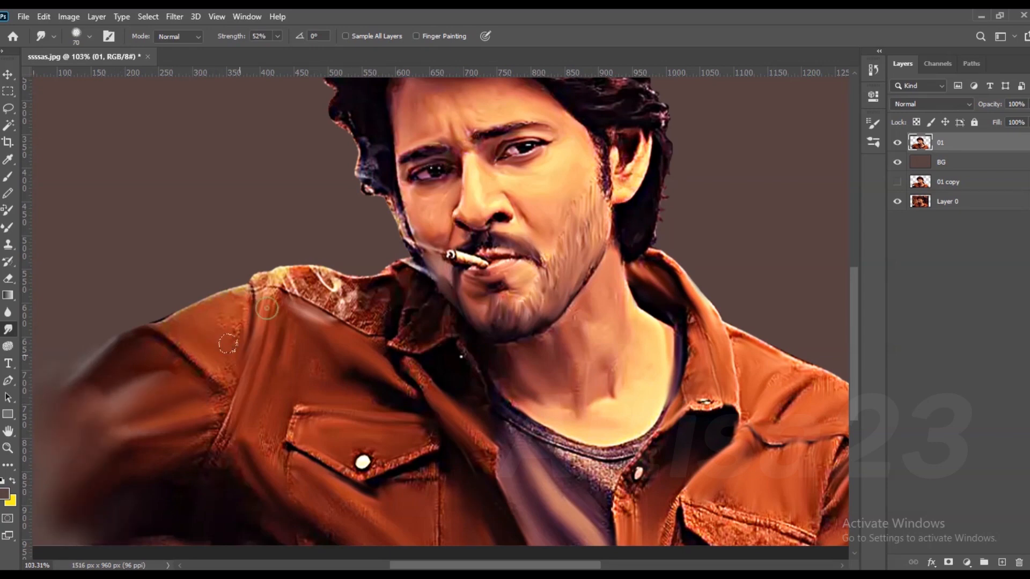
pyautogui.scroll(4, 366, 285)
pyautogui.moveTo(419, 368)
pyautogui.mouseDown()
pyautogui.moveTo(481, 356)
pyautogui.moveTo(370, 341)
pyautogui.moveTo(321, 300)
pyautogui.moveTo(201, 276)
pyautogui.mouseUp()
pyautogui.press(']')
pyautogui.press('[')
pyautogui.moveTo(295, 271)
pyautogui.mouseDown()
pyautogui.moveTo(209, 300)
pyautogui.moveTo(226, 271)
pyautogui.mouseUp()
pyautogui.press('[')
# - Blend the hair edge beside the shaded cheek and the jaw edge above the collar with a brush of about 20 px
pyautogui.scroll(4, 410, 158)
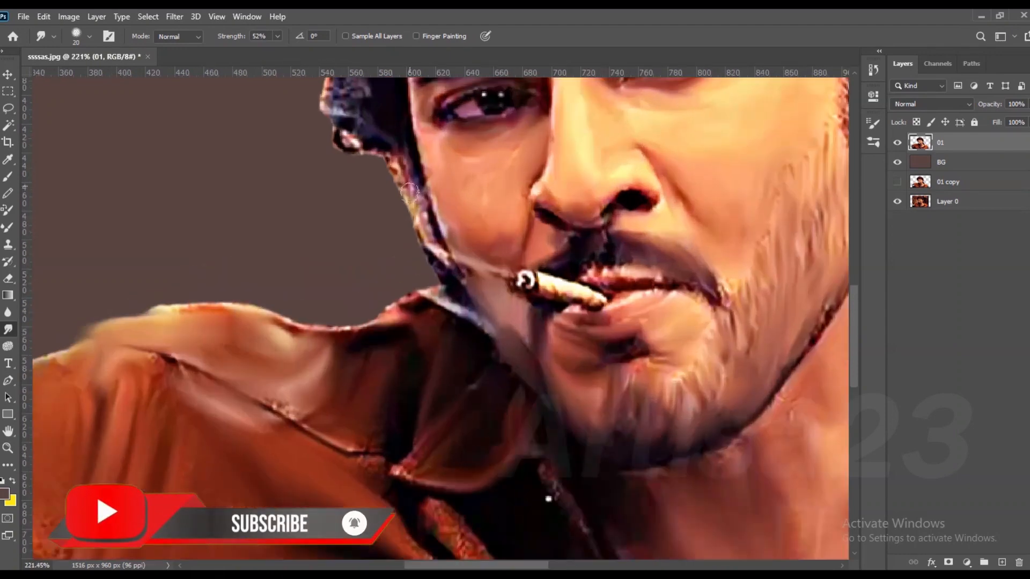
pyautogui.moveTo(428, 229)
pyautogui.mouseDown()
pyautogui.moveTo(386, 151)
pyautogui.moveTo(343, 134)
pyautogui.mouseUp()
pyautogui.press(']')
pyautogui.moveTo(455, 287); pyautogui.dragTo(471, 315)
# - Smudge the hair above the forehead and on the visible ear's side into smooth flowing strands with an enlarged brush
pyautogui.scroll(-11, 402, 336)
pyautogui.scroll(-1, 410, 336)
pyautogui.press(']')
pyautogui.press(']')
pyautogui.press(']')
pyautogui.press(']')
pyautogui.press(']')
pyautogui.scroll(5, 463, 179)
pyautogui.moveTo(481, 244)
pyautogui.mouseDown()
pyautogui.moveTo(539, 214)
pyautogui.moveTo(515, 195)
pyautogui.moveTo(424, 223)
pyautogui.mouseUp()
pyautogui.scroll(4, 511, 192)
pyautogui.press('[')
pyautogui.moveTo(462, 193); pyautogui.dragTo(388, 207)
pyautogui.moveTo(435, 154); pyautogui.dragTo(333, 197)
pyautogui.moveTo(404, 150)
pyautogui.mouseDown()
pyautogui.moveTo(297, 181)
pyautogui.moveTo(434, 114)
pyautogui.moveTo(547, 209)
pyautogui.moveTo(537, 292)
pyautogui.mouseUp()
pyautogui.moveTo(510, 231); pyautogui.dragTo(439, 244)
# - Smooth the hair ends and outer hair edge above the visible ear with a brush of about 25 px
pyautogui.press('[')
pyautogui.press('[')
pyautogui.press('[')
pyautogui.moveTo(585, 305)
pyautogui.mouseDown()
pyautogui.moveTo(604, 264)
pyautogui.moveTo(590, 214)
pyautogui.moveTo(509, 137)
pyautogui.mouseUp()
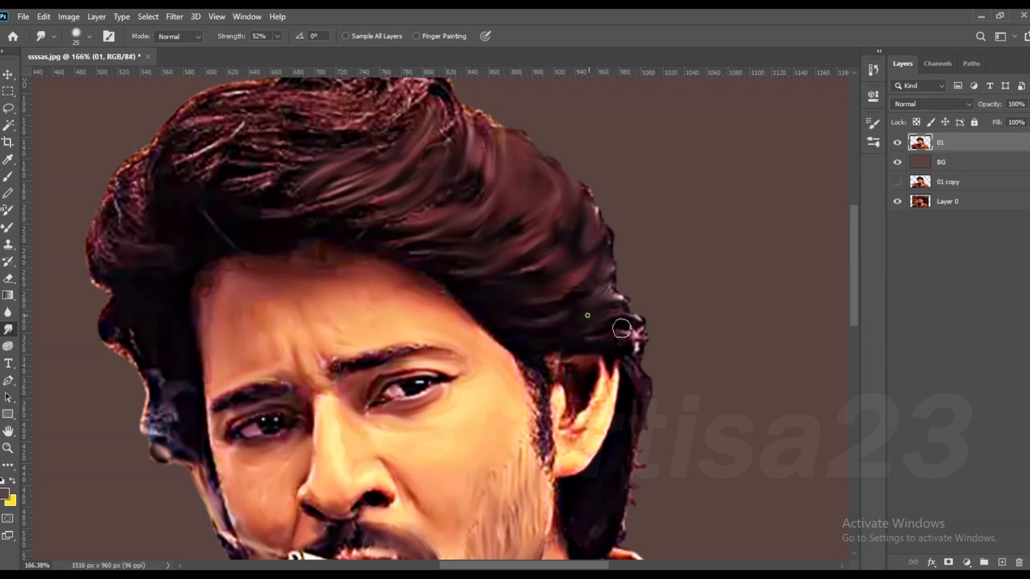
pyautogui.moveTo(621, 328); pyautogui.dragTo(572, 336)
# - Smudge the sideburn and the inside of the visible ear smooth with a 15 px brush
pyautogui.press('[')
pyautogui.press('[')
pyautogui.moveTo(528, 376); pyautogui.dragTo(547, 462)
pyautogui.moveTo(609, 378)
pyautogui.mouseDown()
pyautogui.moveTo(587, 431)
pyautogui.moveTo(610, 413)
pyautogui.moveTo(569, 421)
pyautogui.moveTo(588, 373)
pyautogui.mouseUp()
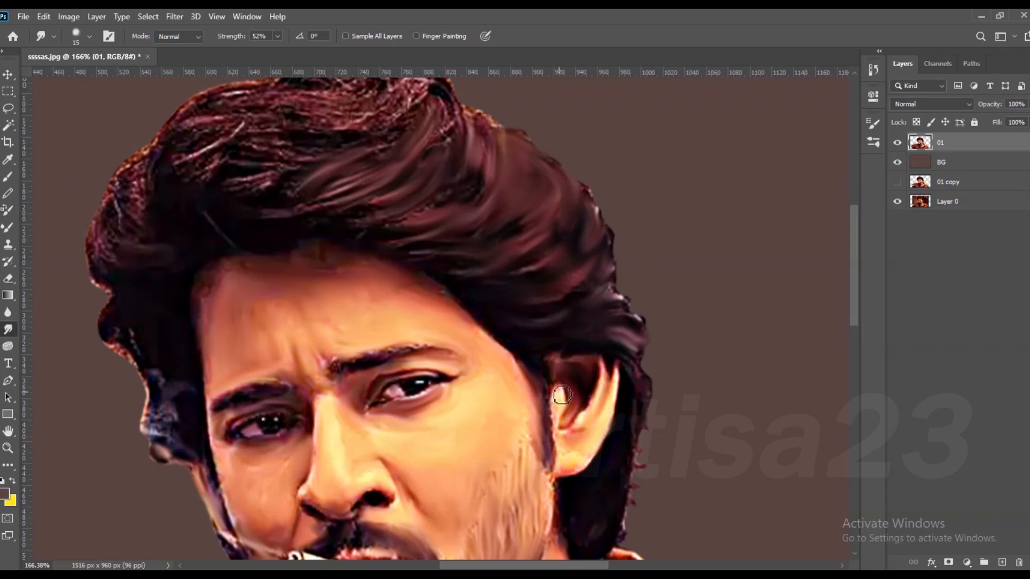
# - Smooth the hair behind the visible ear with a 30 px brush, and the strands over the crown with a smaller one
pyautogui.press(']')
pyautogui.moveTo(609, 417)
pyautogui.mouseDown()
pyautogui.moveTo(632, 405)
pyautogui.moveTo(634, 475)
pyautogui.mouseUp()
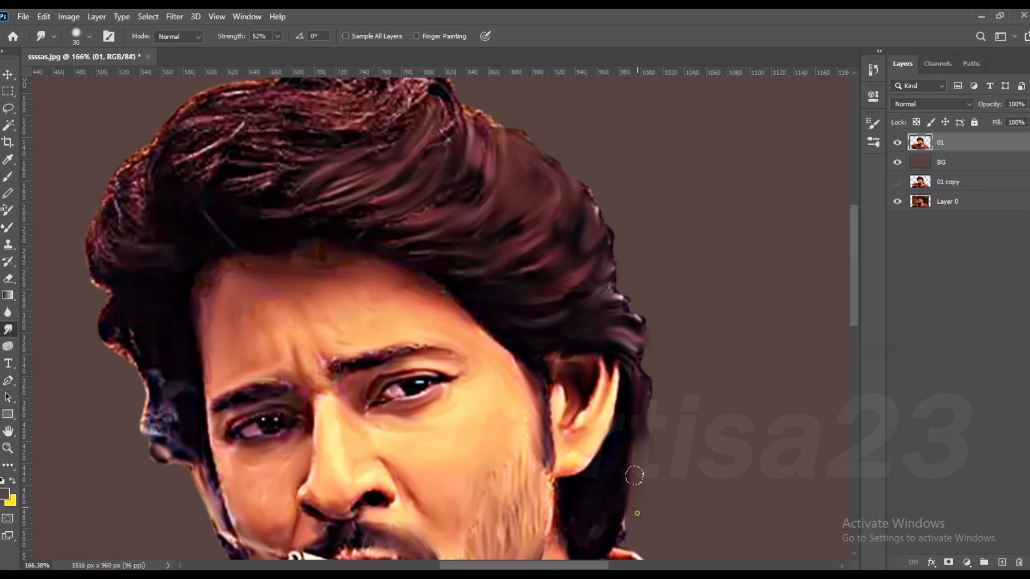
pyautogui.press('[')
pyautogui.moveTo(456, 161); pyautogui.dragTo(515, 258)
pyautogui.scroll(1, 429, 144)
pyautogui.press('[')
pyautogui.moveTo(497, 197)
pyautogui.mouseDown()
pyautogui.moveTo(404, 234)
pyautogui.moveTo(395, 196)
pyautogui.moveTo(490, 163)
pyautogui.moveTo(401, 244)
pyautogui.moveTo(345, 223)
pyautogui.moveTo(283, 294)
pyautogui.moveTo(362, 305)
pyautogui.mouseUp()
# - Smudge the rough hair on the shaded side of the head and above the forehead into smooth flowing strands
pyautogui.press('[')
pyautogui.moveTo(300, 228)
pyautogui.mouseDown()
pyautogui.moveTo(219, 222)
pyautogui.moveTo(207, 271)
pyautogui.moveTo(142, 331)
pyautogui.mouseUp()
pyautogui.moveTo(131, 383); pyautogui.dragTo(216, 381)
pyautogui.moveTo(166, 477)
pyautogui.mouseDown()
pyautogui.moveTo(154, 413)
pyautogui.moveTo(129, 397)
pyautogui.mouseUp()
pyautogui.scroll(-2, 346, 185)
pyautogui.scroll(3, 377, 320)
pyautogui.moveTo(506, 277); pyautogui.dragTo(379, 304)
pyautogui.moveTo(508, 321); pyautogui.dragTo(333, 274)
# - Blend the outer hair edge, smoky tips and sideburn along the shaded cheek with a brush of 20 to 25 px
pyautogui.moveTo(225, 311); pyautogui.dragTo(313, 240)
pyautogui.moveTo(210, 356)
pyautogui.mouseDown()
pyautogui.moveTo(256, 409)
pyautogui.moveTo(269, 462)
pyautogui.mouseUp()
pyautogui.moveTo(245, 412)
pyautogui.mouseDown()
pyautogui.moveTo(243, 459)
pyautogui.moveTo(269, 490)
pyautogui.mouseUp()
pyautogui.moveTo(262, 496)
pyautogui.mouseDown()
pyautogui.moveTo(268, 401)
pyautogui.moveTo(289, 427)
pyautogui.mouseUp()
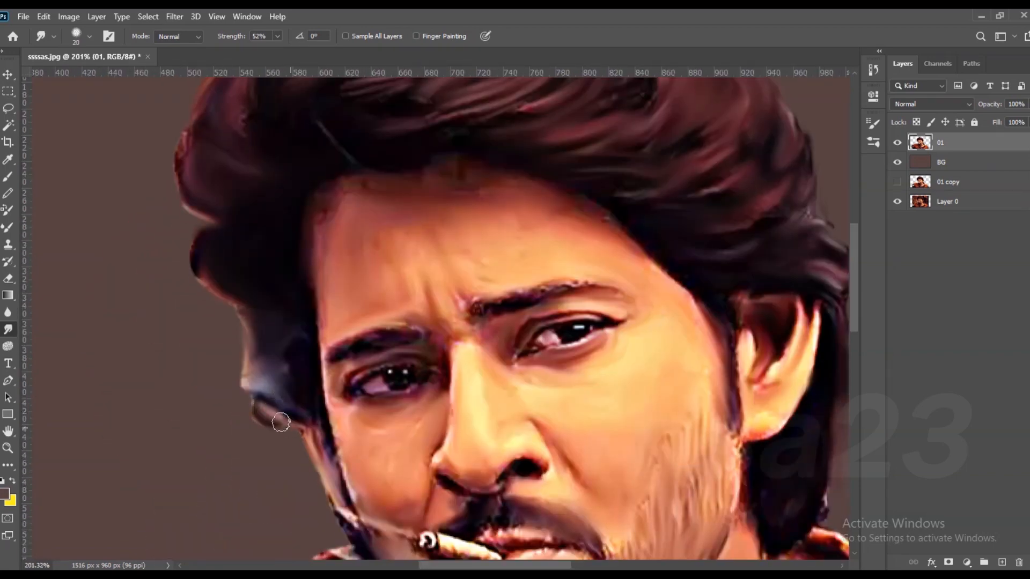
pyautogui.moveTo(262, 347); pyautogui.dragTo(288, 390)
pyautogui.moveTo(310, 370); pyautogui.dragTo(343, 467)
pyautogui.press(']')
pyautogui.moveTo(342, 444); pyautogui.dragTo(353, 495)
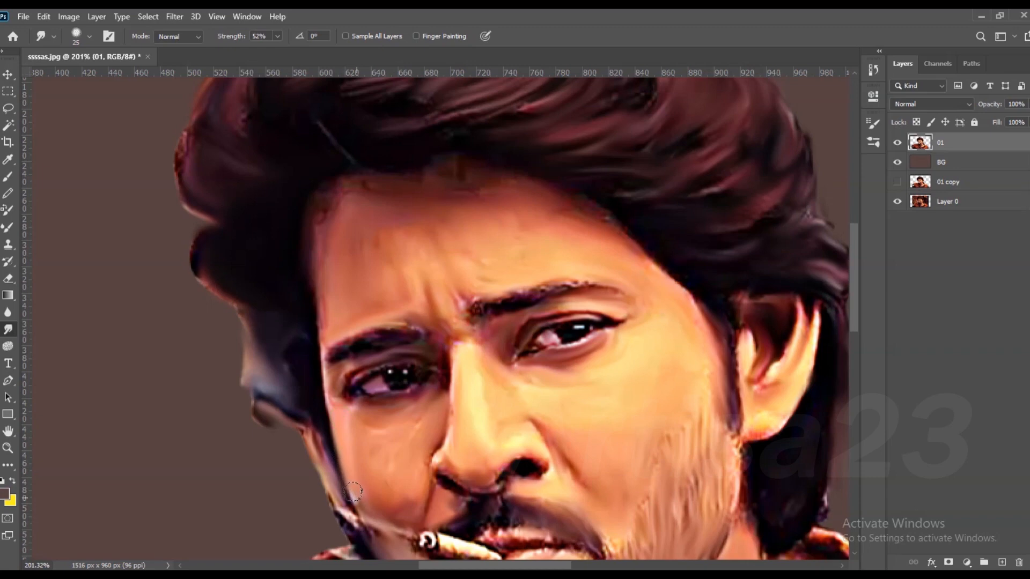
# - Smudge both eyebrows into smooth shapes with a brush reduced from 15 to about 9 px
pyautogui.scroll(-7, 285, 245)
pyautogui.scroll(10, 427, 271)
pyautogui.press('[')
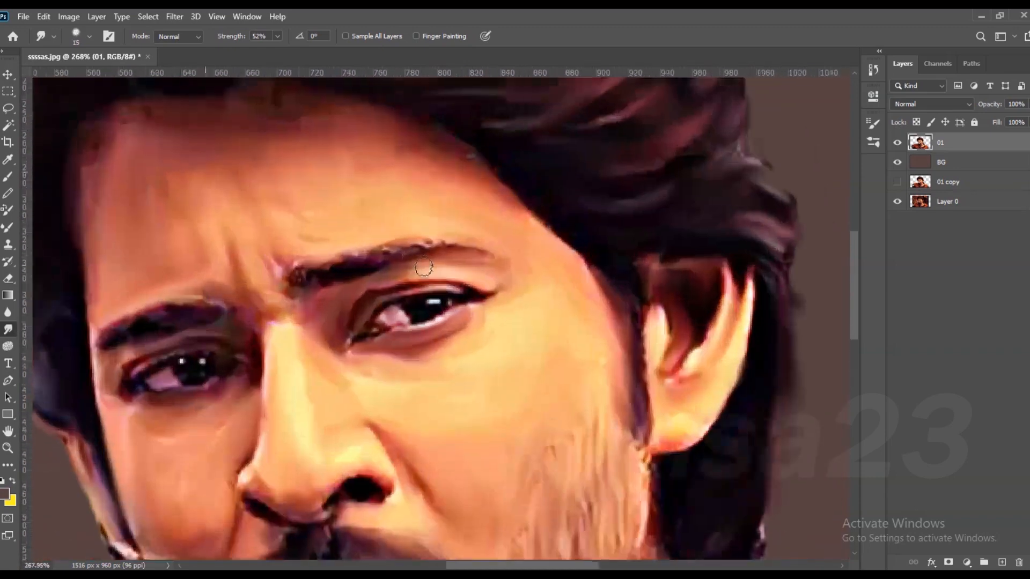
pyautogui.moveTo(293, 278); pyautogui.dragTo(446, 249)
pyautogui.press('[')
pyautogui.press('[')
pyautogui.moveTo(199, 309)
pyautogui.mouseDown()
pyautogui.moveTo(138, 321)
pyautogui.moveTo(194, 312)
pyautogui.moveTo(163, 318)
pyautogui.mouseUp()
pyautogui.scroll(-6, 395, 216)
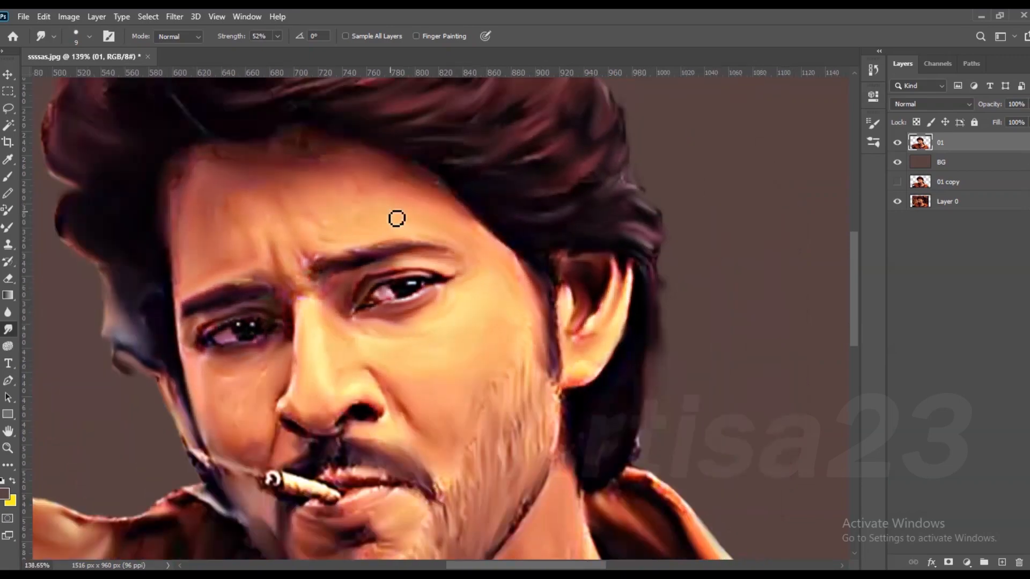
# - Smudge the T-shirt's neckline band and the fabric just below it smooth with a brush of 30 to 45 px
pyautogui.scroll(8, 361, 311)
pyautogui.press('[')
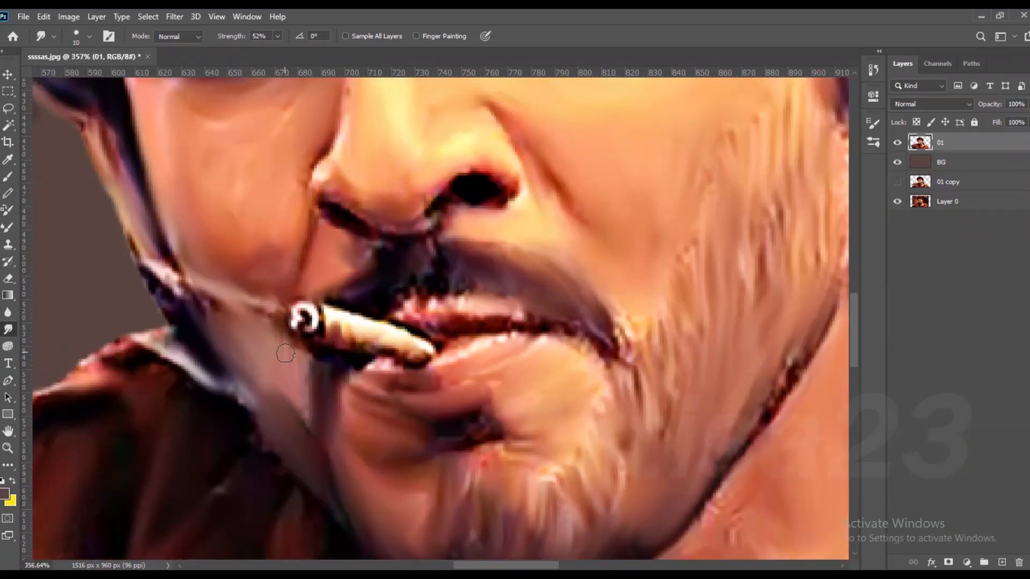
pyautogui.press('[')
pyautogui.scroll(-3, 241, 318)
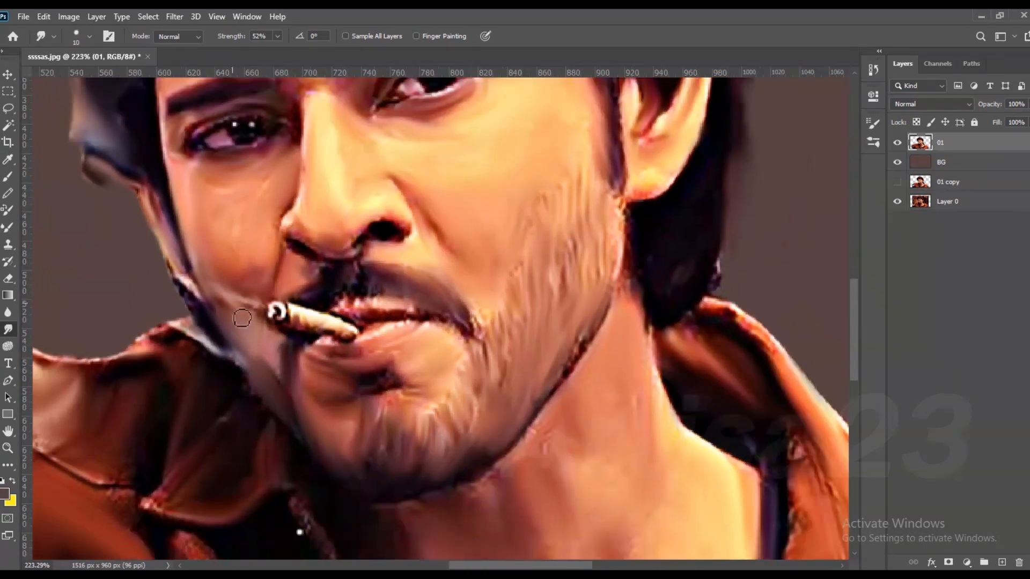
pyautogui.press(']')
pyautogui.press(']')
pyautogui.scroll(-2, 207, 348)
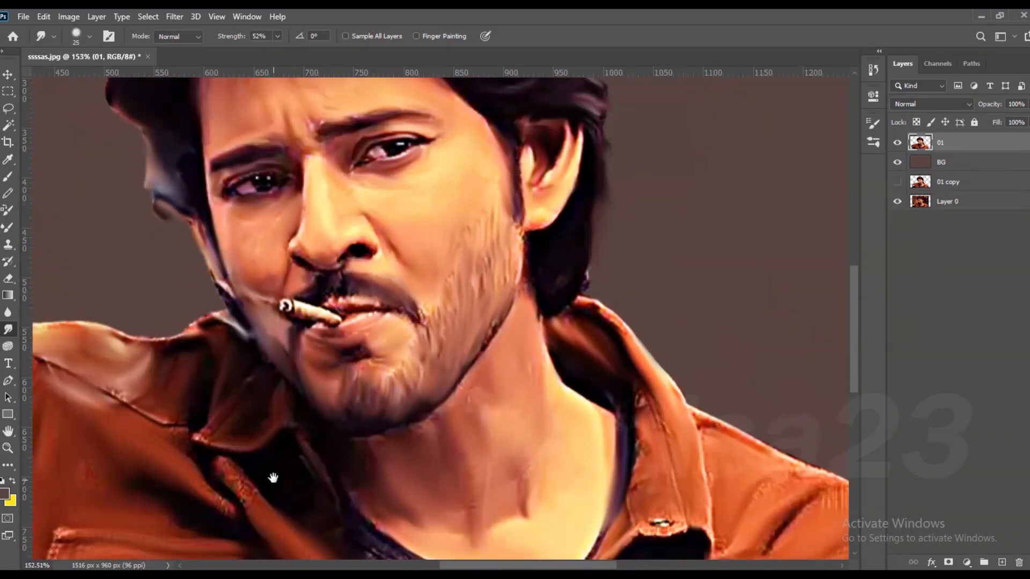
pyautogui.scroll(-2, 227, 387)
pyautogui.press(']')
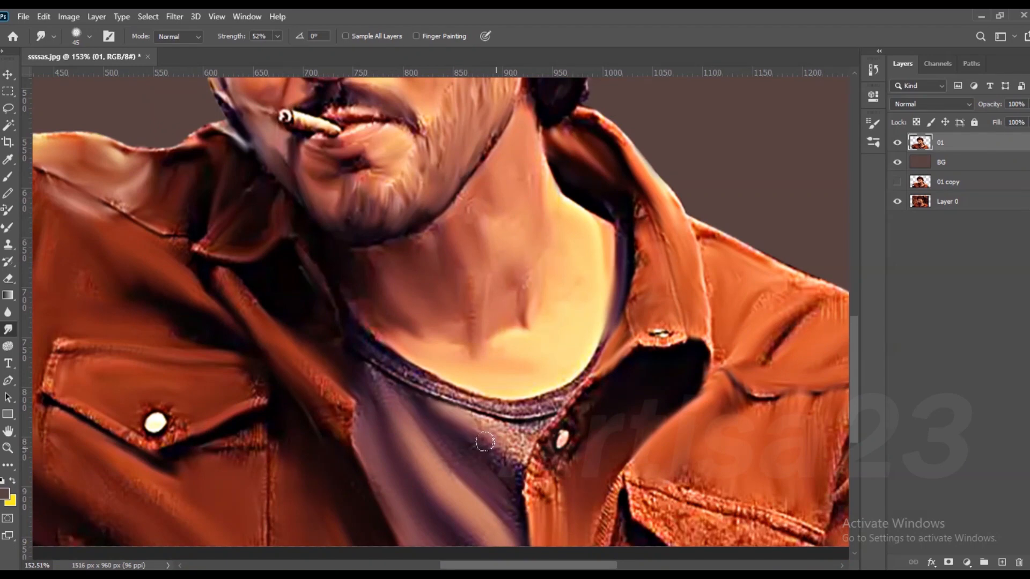
pyautogui.moveTo(552, 402)
pyautogui.mouseDown()
pyautogui.moveTo(455, 393)
pyautogui.moveTo(383, 360)
pyautogui.mouseUp()
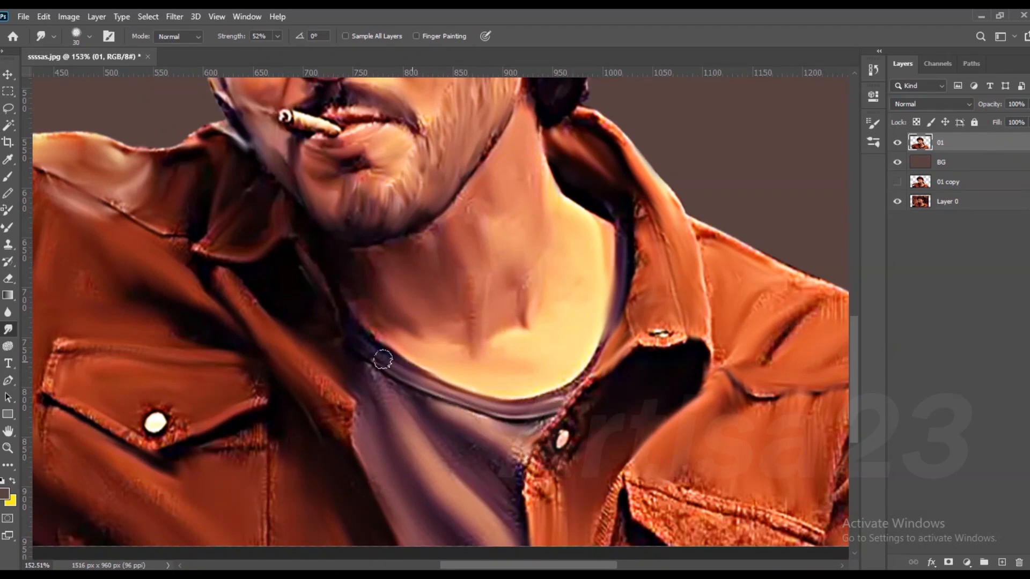
# - Smooth the jacket's button placket and the edge where it meets the T-shirt with an enlarged brush
pyautogui.press(']')
pyautogui.press(']')
pyautogui.moveTo(523, 444)
pyautogui.mouseDown()
pyautogui.moveTo(519, 469)
pyautogui.moveTo(568, 480)
pyautogui.mouseUp()
pyautogui.moveTo(587, 386)
pyautogui.mouseDown()
pyautogui.moveTo(538, 445)
pyautogui.moveTo(525, 539)
pyautogui.mouseUp()
pyautogui.moveTo(575, 483); pyautogui.dragTo(566, 511)
# - Smudge the chest pocket and sleeve area of the jacket on the visible ear's side with a 70 px brush
pyautogui.scroll(-4, 558, 477)
pyautogui.moveTo(571, 396)
pyautogui.mouseDown()
pyautogui.moveTo(596, 405)
pyautogui.moveTo(633, 409)
pyautogui.mouseUp()
pyautogui.moveTo(554, 380); pyautogui.dragTo(602, 390)
pyautogui.moveTo(676, 405); pyautogui.dragTo(657, 400)
pyautogui.moveTo(581, 405); pyautogui.dragTo(536, 394)
pyautogui.scroll(-8, 448, 391)
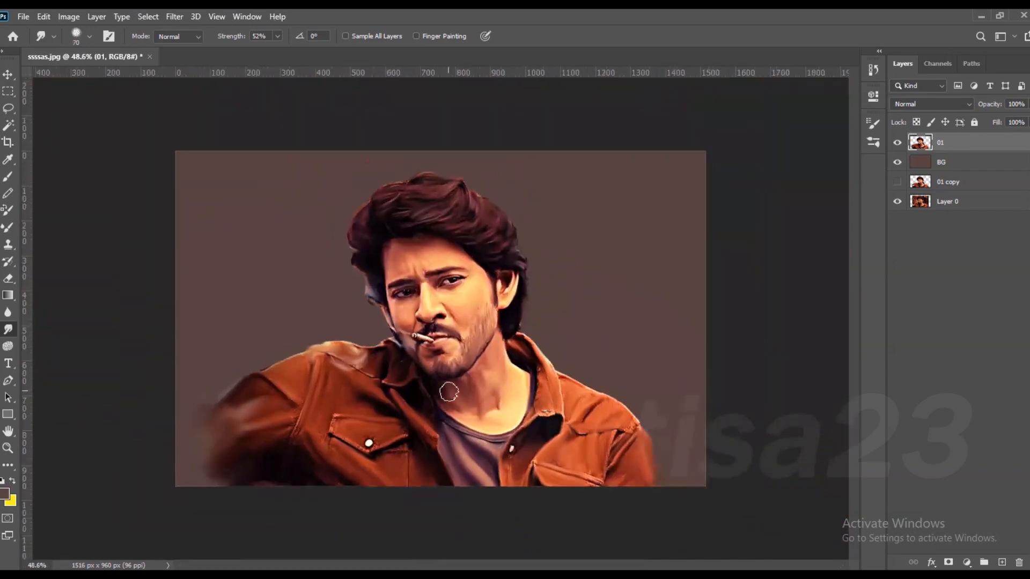
# - Save the document with its layers as a Photoshop file named Mahesh babu-01
pyautogui.click(59, 20)
pyautogui.moveTo(18, 15)
pyautogui.click(37, 173)
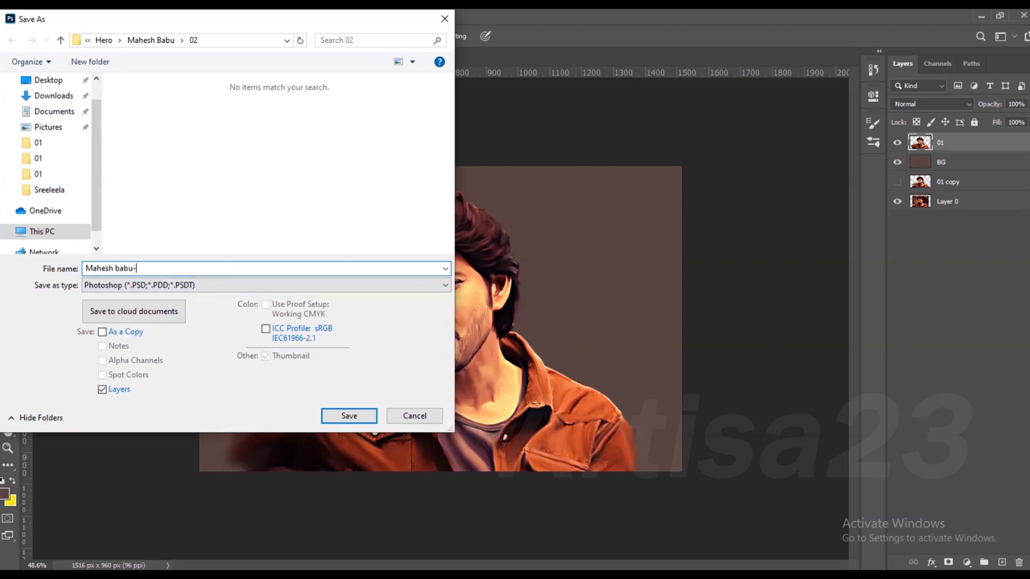
pyautogui.click(352, 421)
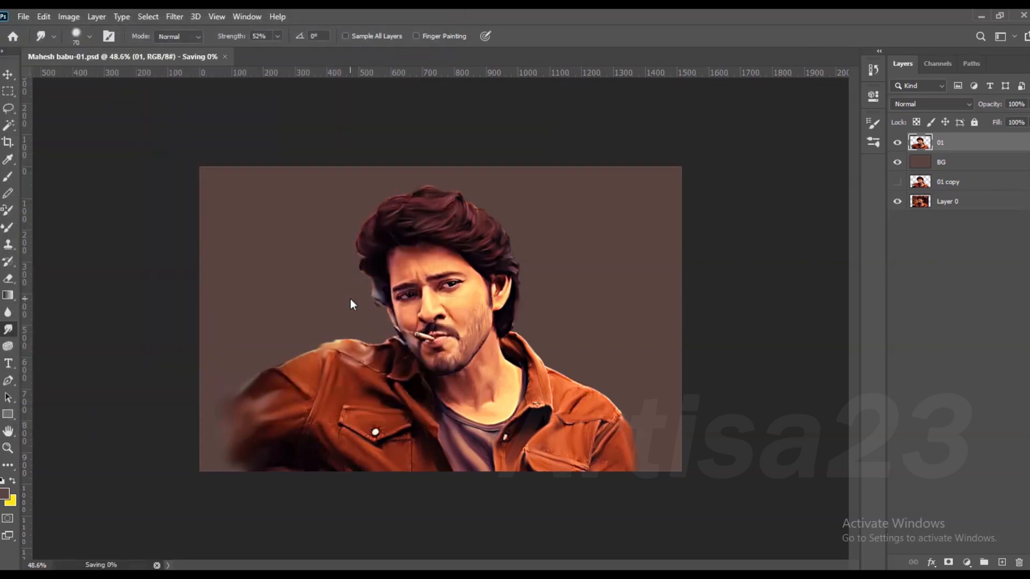
pyautogui.press('v')
pyautogui.click(23, 17)
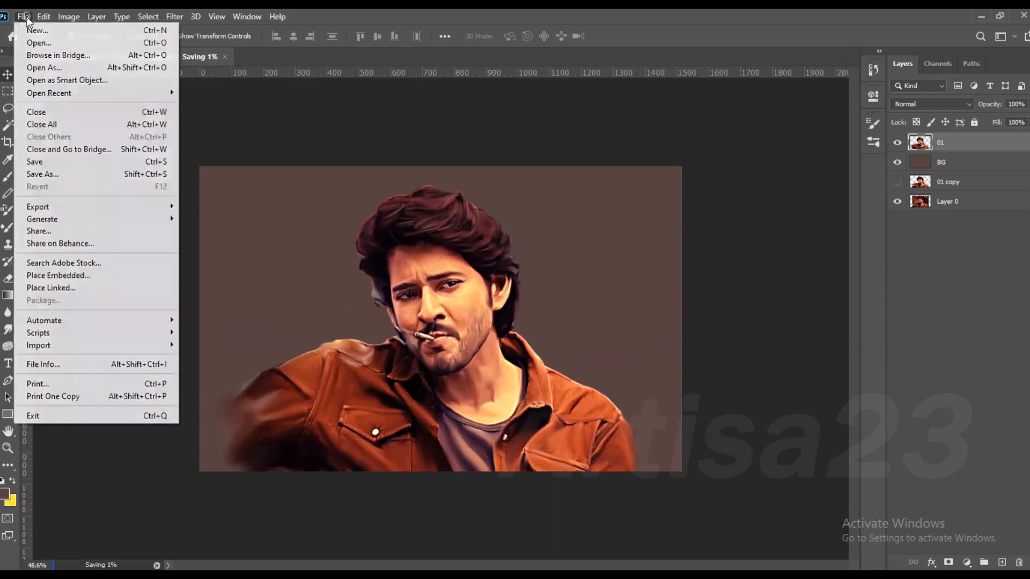
pyautogui.click(54, 172)
pyautogui.click(539, 236)
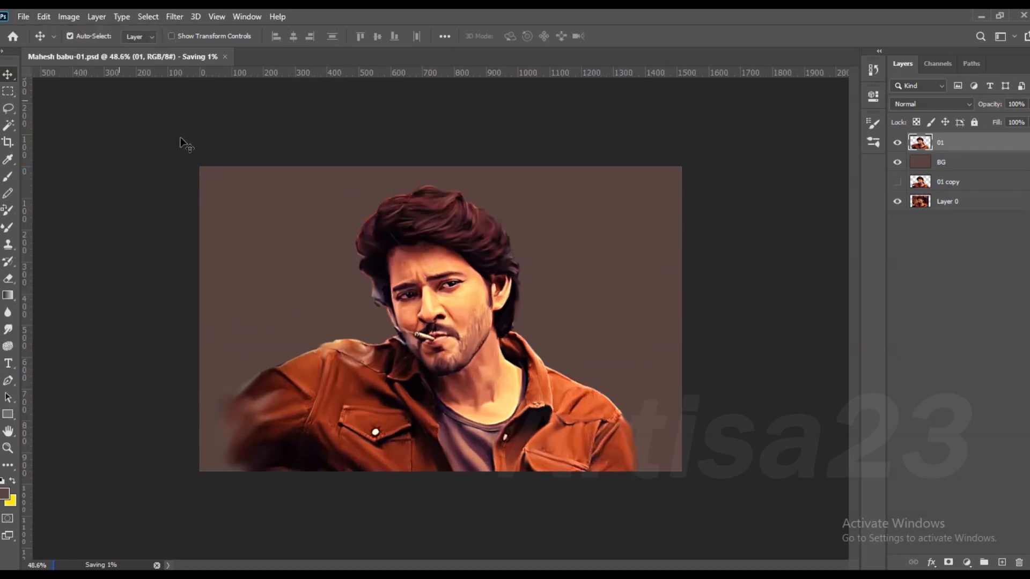
# - Resize the image to a height of 9 inches and fit it to the view
pyautogui.click(68, 16)
pyautogui.click(88, 113)
pyautogui.moveTo(351, 256); pyautogui.dragTo(323, 256)
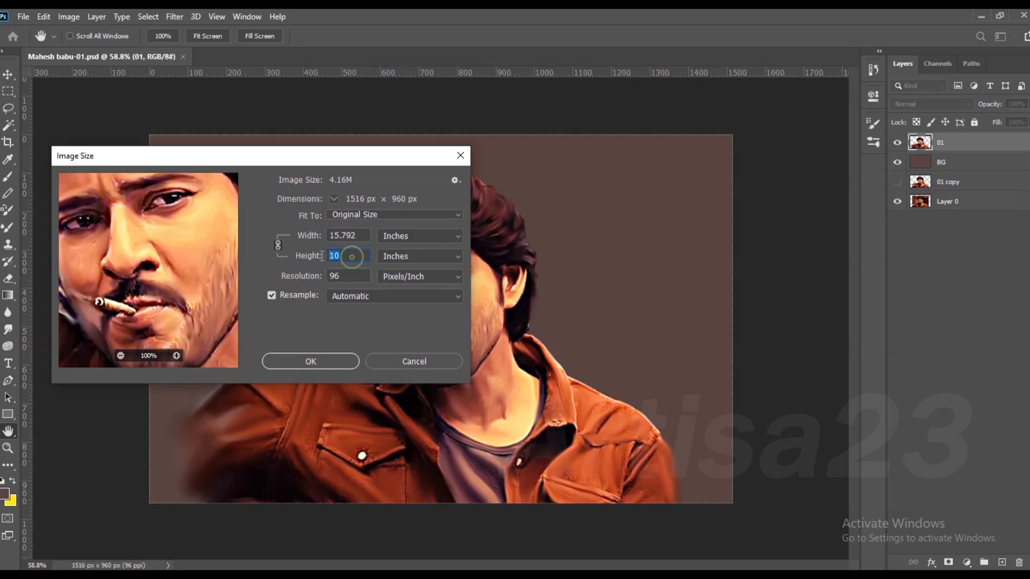
pyautogui.write('9')
pyautogui.click(311, 361)
pyautogui.hotkey('ctrl', '0')
# - Save the resized document as Mahesh babu-01a.psd
pyautogui.click(24, 16)
pyautogui.click(66, 162)
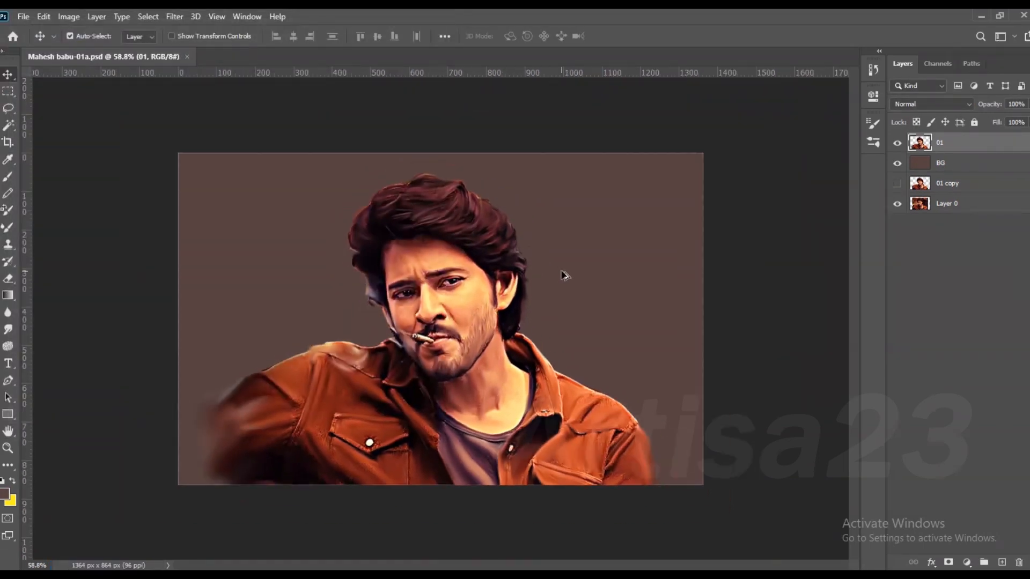
pyautogui.scroll(3, 561, 271)
pyautogui.scroll(-1, 523, 260)
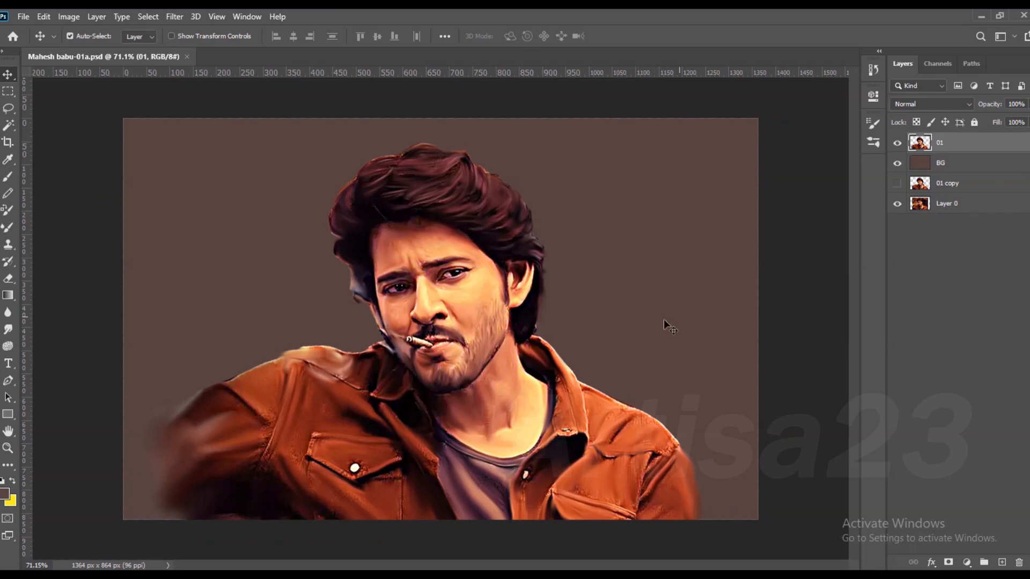
# - Touch up the portrait on layer 01 with the Smudge tool and a 35 px brush
pyautogui.scroll(1, 568, 306)
pyautogui.click(8, 329)
pyautogui.scroll(3, 675, 409)
pyautogui.press(']')
pyautogui.scroll(-4, 580, 351)
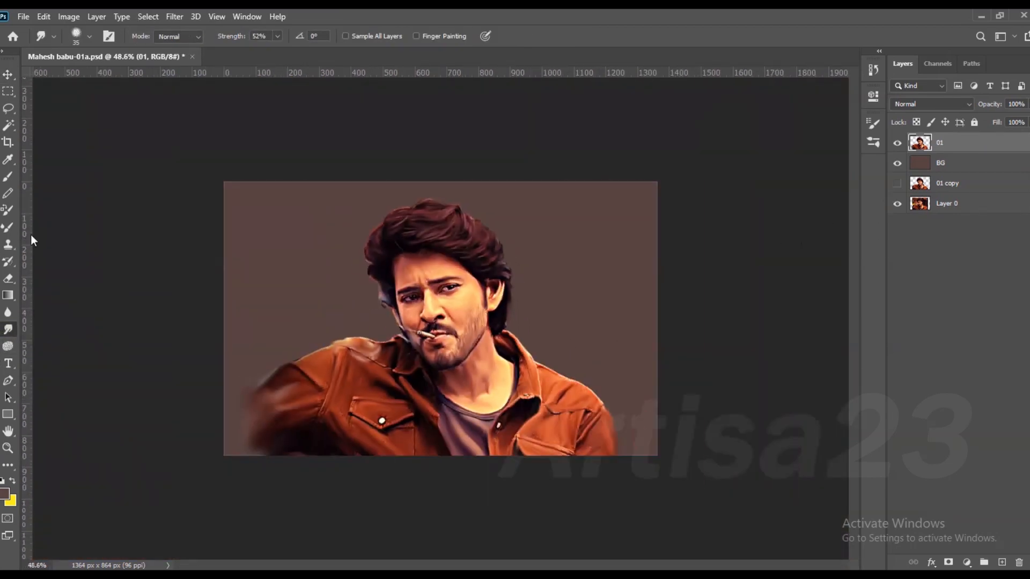
# - Put a duplicate of layer 01 below BG, and load the outline of 01 as a selection on a new top layer
pyautogui.click(1002, 563)
pyautogui.click(942, 164)
pyautogui.moveTo(942, 166); pyautogui.dragTo(942, 193)
pyautogui.click(942, 144)
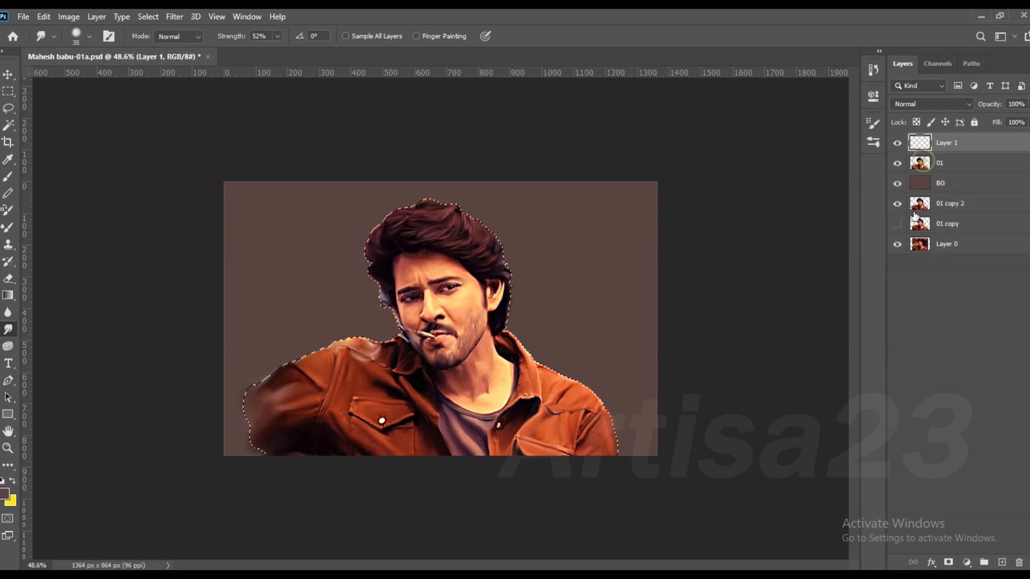
pyautogui.keyDown('ctrl'); pyautogui.click(920, 165); pyautogui.keyUp('ctrl')
# - Set the Brush tool to a golden-yellow foreground colour and 58% opacity
pyautogui.scroll(2, 440, 214)
pyautogui.click(8, 177)
pyautogui.click(4, 494)
pyautogui.click(771, 451)
pyautogui.click(732, 311)
pyautogui.click(772, 454)
pyautogui.click(886, 304)
pyautogui.click(294, 36)
pyautogui.click(316, 50)
# - Paint a soft yellow glow over the hair, the visible ear's side of the face and both shoulders with a 125 px brush
pyautogui.press('[')
pyautogui.press('[')
pyautogui.press('[')
pyautogui.moveTo(485, 182)
pyautogui.mouseDown()
pyautogui.moveTo(444, 189)
pyautogui.moveTo(507, 270)
pyautogui.moveTo(510, 323)
pyautogui.moveTo(466, 247)
pyautogui.mouseUp()
pyautogui.moveTo(336, 340); pyautogui.dragTo(247, 375)
pyautogui.moveTo(365, 301)
pyautogui.mouseDown()
pyautogui.moveTo(337, 241)
pyautogui.moveTo(343, 217)
pyautogui.mouseUp()
pyautogui.moveTo(637, 393); pyautogui.dragTo(650, 445)
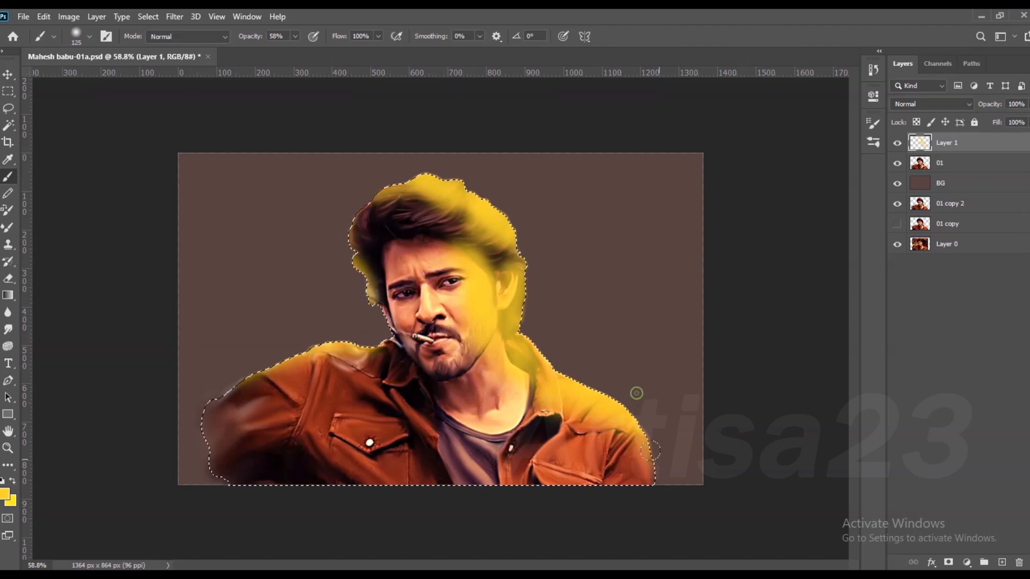
# - Blend the yellow glow layer in Overlay mode at 76% fill and remove the selection
pyautogui.click(931, 104)
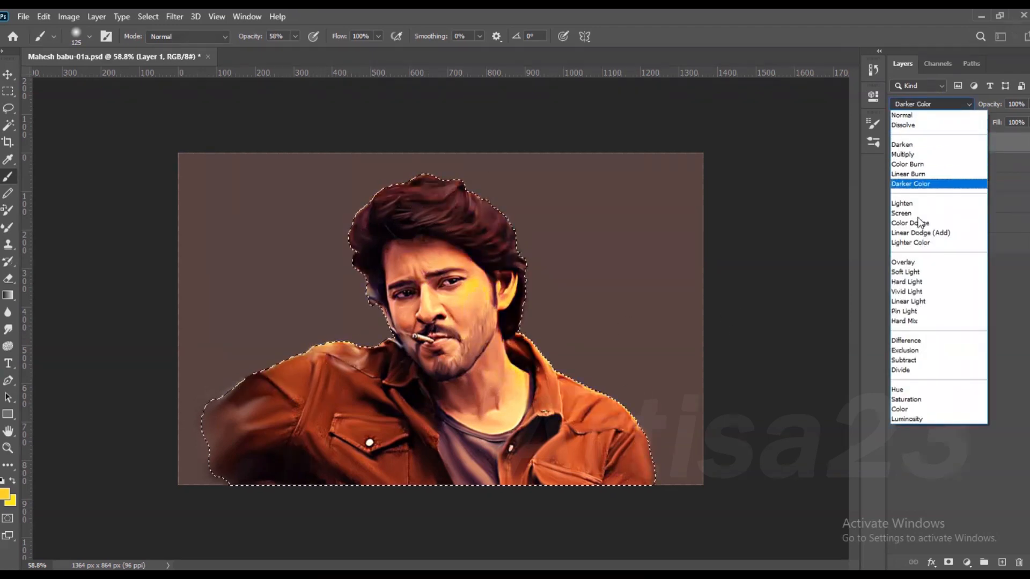
pyautogui.click(912, 263)
pyautogui.moveTo(1026, 122); pyautogui.dragTo(1020, 142)
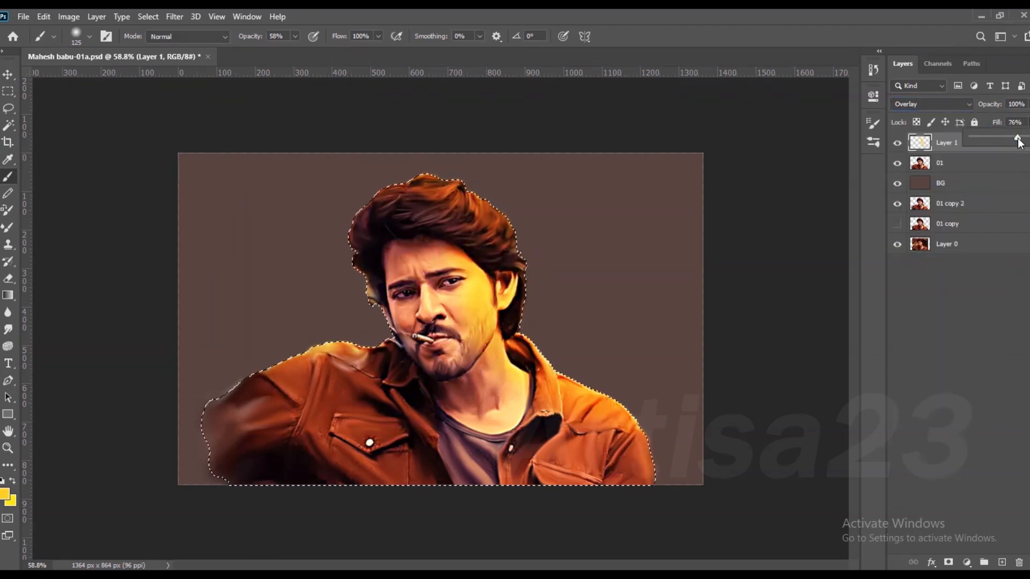
pyautogui.hotkey('ctrl', 'd')
# - Soften the yellow glow over the face with a 125 px Eraser at 29% opacity
pyautogui.press('e')
pyautogui.hotkey('ctrl', '+')
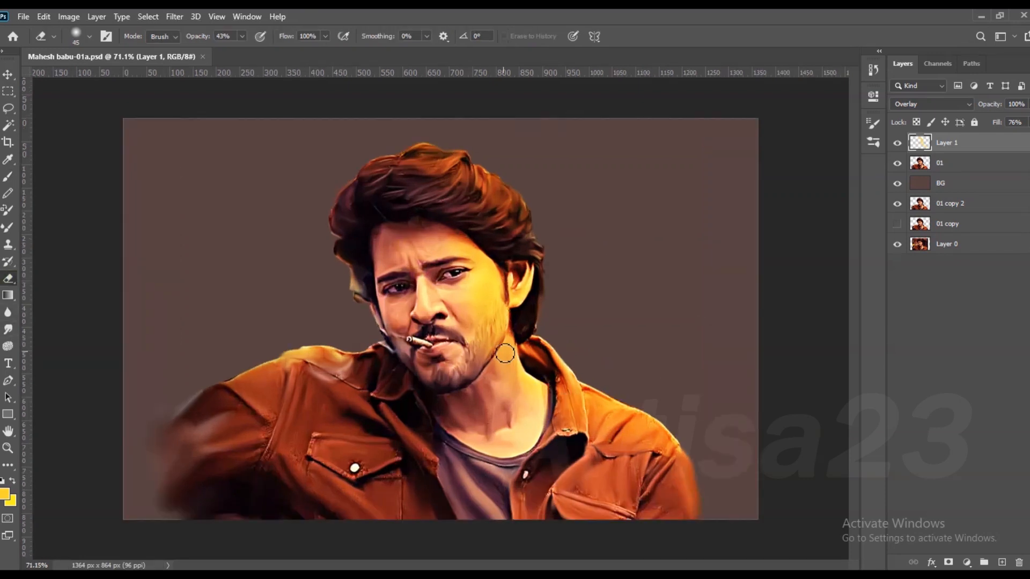
pyautogui.moveTo(242, 37); pyautogui.dragTo(233, 49)
pyautogui.press(']')
pyautogui.press(']')
pyautogui.moveTo(459, 287); pyautogui.dragTo(458, 331)
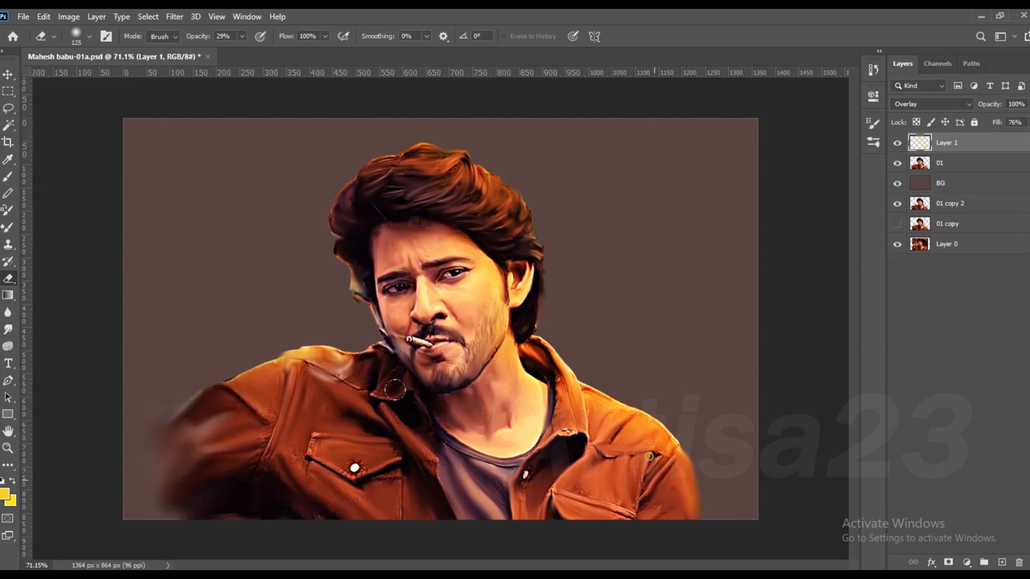
pyautogui.keyDown('alt'); pyautogui.click(512, 242); pyautogui.keyUp('alt')
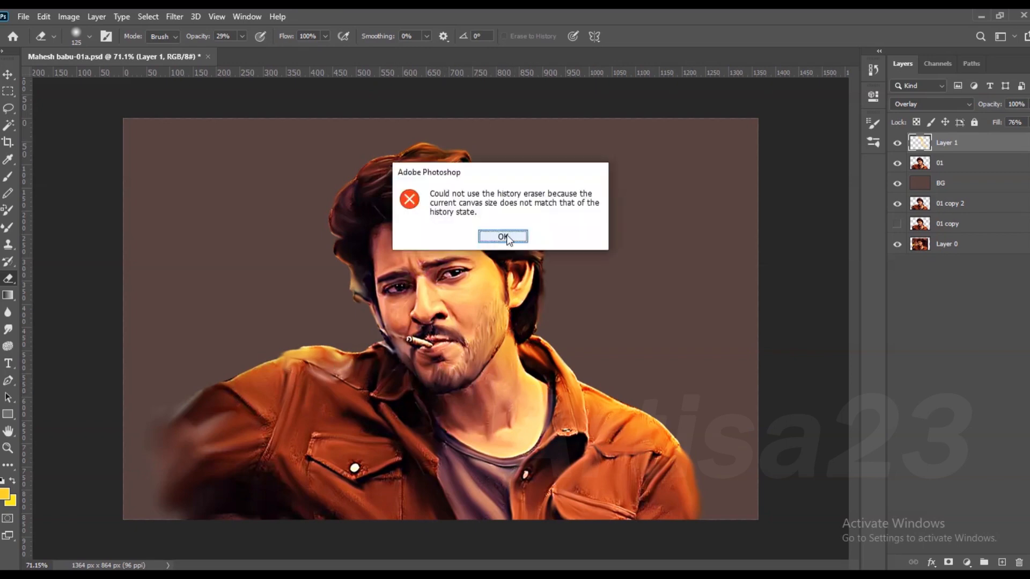
pyautogui.click(505, 237)
# - Merge the yellow glow layer with the portrait layer beneath it and name the result 01
pyautogui.scroll(-3, 504, 236)
pyautogui.scroll(1, 484, 232)
pyautogui.scroll(-1, 575, 432)
pyautogui.keyDown('shift'); pyautogui.click(944, 163); pyautogui.keyUp('shift')
pyautogui.rightClick(943, 162)
pyautogui.click(841, 409)
pyautogui.click(991, 145)
pyautogui.scroll(2, 588, 250)
pyautogui.scroll(-1, 589, 250)
# - Add a layer named BG Color above BG and choose a textured brush preset for the Brush tool
pyautogui.click(960, 165)
pyautogui.click(1002, 563)
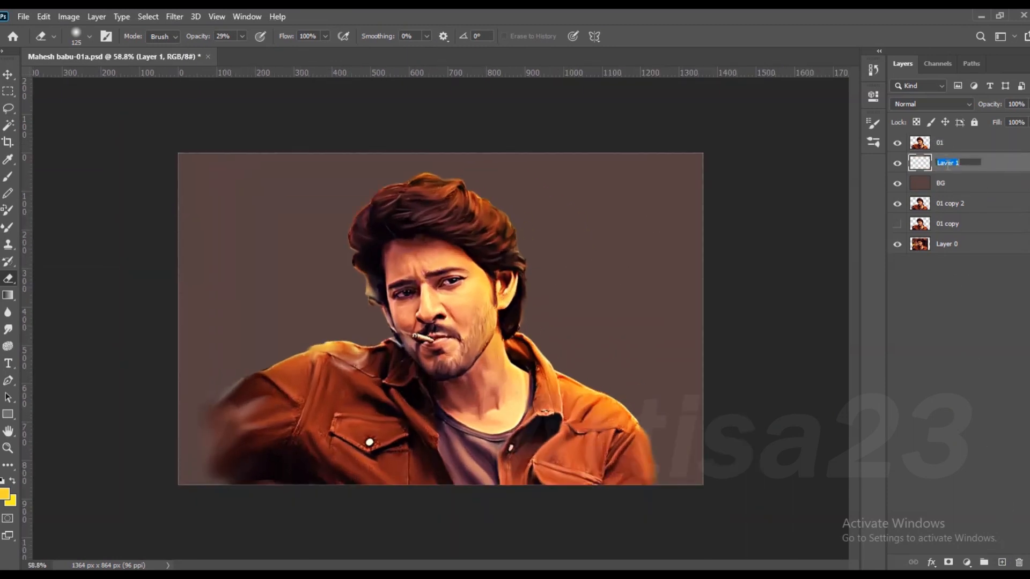
pyautogui.press('b')
pyautogui.press('F5')
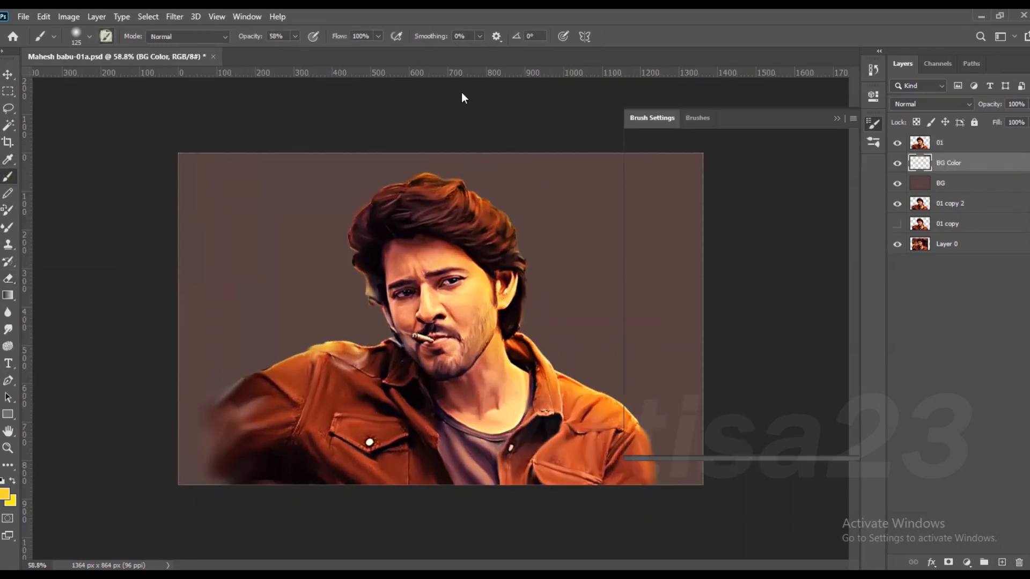
pyautogui.click(699, 117)
pyautogui.click(837, 118)
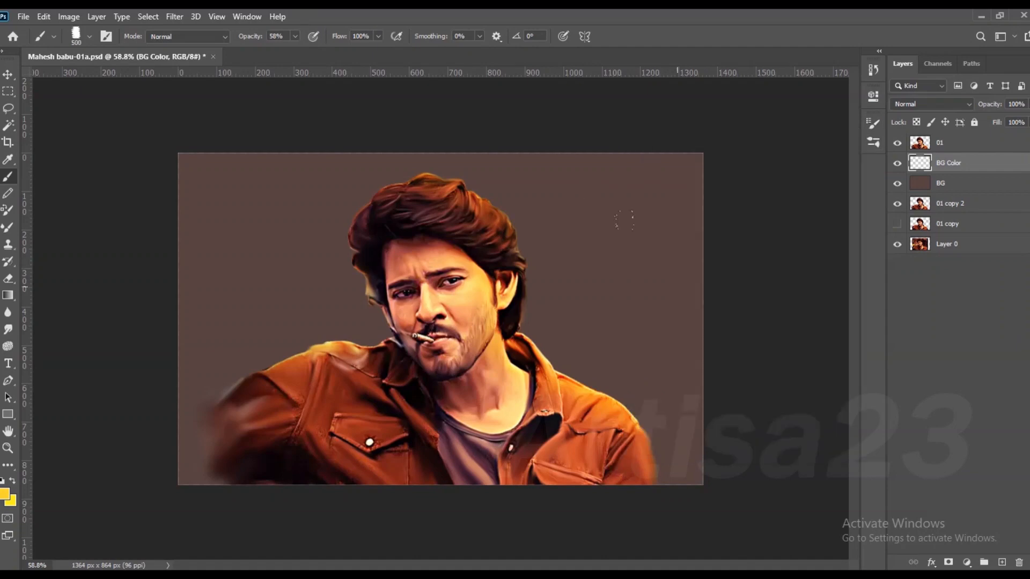
# - Paint textured backdrop strokes above both shoulders in tones sampled from the T-shirt and the dark jacket collar, undoing one stroke
pyautogui.keyDown('alt'); pyautogui.click(499, 443); pyautogui.keyUp('alt')
pyautogui.moveTo(579, 357)
pyautogui.mouseDown()
pyautogui.moveTo(618, 361)
pyautogui.moveTo(543, 292)
pyautogui.moveTo(558, 285)
pyautogui.moveTo(565, 327)
pyautogui.mouseUp()
pyautogui.moveTo(370, 319)
pyautogui.mouseDown()
pyautogui.moveTo(326, 304)
pyautogui.moveTo(320, 316)
pyautogui.mouseUp()
pyautogui.keyDown('alt'); pyautogui.click(400, 358); pyautogui.keyUp('alt')
pyautogui.moveTo(541, 311); pyautogui.dragTo(563, 343)
pyautogui.hotkey('ctrl', 'z')
pyautogui.moveTo(343, 343); pyautogui.dragTo(278, 353)
# - Paint textured strokes in a sampled reddish brown on the backdrop at both sides of the hair
pyautogui.keyDown('alt'); pyautogui.click(335, 308); pyautogui.keyUp('alt')
pyautogui.moveTo(338, 265)
pyautogui.mouseDown()
pyautogui.moveTo(326, 207)
pyautogui.moveTo(351, 207)
pyautogui.mouseUp()
pyautogui.moveTo(518, 228); pyautogui.dragTo(568, 249)
# - Paint orange strokes sampled from the jacket beside and above the hair on the shaded side, using a 200 px brush
pyautogui.keyDown('alt'); pyautogui.click(625, 412); pyautogui.keyUp('alt')
pyautogui.moveTo(351, 207); pyautogui.dragTo(375, 213)
pyautogui.moveTo(329, 247); pyautogui.dragTo(362, 301)
pyautogui.keyDown('alt'); pyautogui.click(582, 394); pyautogui.keyUp('alt')
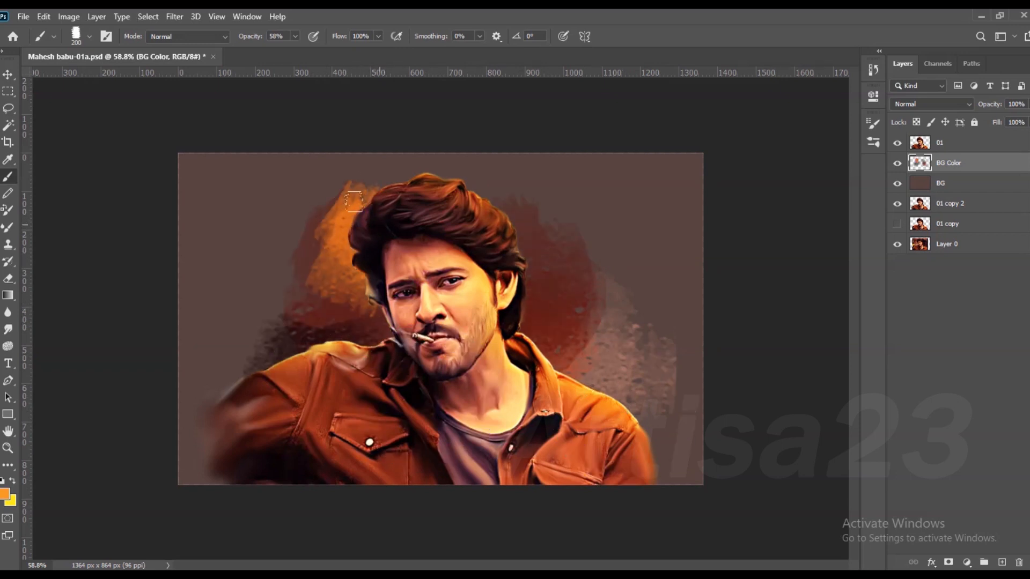
pyautogui.moveTo(357, 192); pyautogui.dragTo(440, 172)
pyautogui.moveTo(322, 228); pyautogui.dragTo(347, 249)
# - Brush tones sampled from the hair highlights around the top of the head and down the backdrop beside the shaded side
pyautogui.keyDown('alt'); pyautogui.click(462, 187); pyautogui.keyUp('alt')
pyautogui.moveTo(531, 231)
pyautogui.mouseDown()
pyautogui.moveTo(470, 170)
pyautogui.moveTo(432, 173)
pyautogui.mouseUp()
pyautogui.keyDown('alt'); pyautogui.click(462, 172); pyautogui.keyUp('alt')
pyautogui.moveTo(333, 179)
pyautogui.mouseDown()
pyautogui.moveTo(263, 300)
pyautogui.moveTo(291, 301)
pyautogui.mouseUp()
# - Fill the backdrop above the raised arm with textured strokes in muted tones sampled nearby
pyautogui.keyDown('alt'); pyautogui.click(314, 319); pyautogui.keyUp('alt')
pyautogui.keyDown('alt'); pyautogui.click(330, 349); pyautogui.keyUp('alt')
pyautogui.moveTo(341, 346); pyautogui.dragTo(330, 340)
pyautogui.moveTo(272, 291); pyautogui.dragTo(336, 329)
pyautogui.keyDown('alt'); pyautogui.click(262, 351); pyautogui.keyUp('alt')
pyautogui.moveTo(281, 327)
pyautogui.mouseDown()
pyautogui.moveTo(214, 331)
pyautogui.moveTo(207, 288)
pyautogui.mouseUp()
# - Extend the backdrop strokes beside the visible ear toward the canvas edge in sampled brown and reddish tones
pyautogui.keyDown('alt'); pyautogui.click(261, 318); pyautogui.keyUp('alt')
pyautogui.moveTo(533, 316); pyautogui.dragTo(579, 348)
pyautogui.keyDown('alt'); pyautogui.click(584, 251); pyautogui.keyUp('alt')
pyautogui.moveTo(598, 255)
pyautogui.mouseDown()
pyautogui.moveTo(657, 300)
pyautogui.moveTo(714, 318)
pyautogui.mouseUp()
# - Widen the canvas on both sides to 1422 px with Crop, then fill the BG layer with the sampled backdrop brown
pyautogui.click(7, 143)
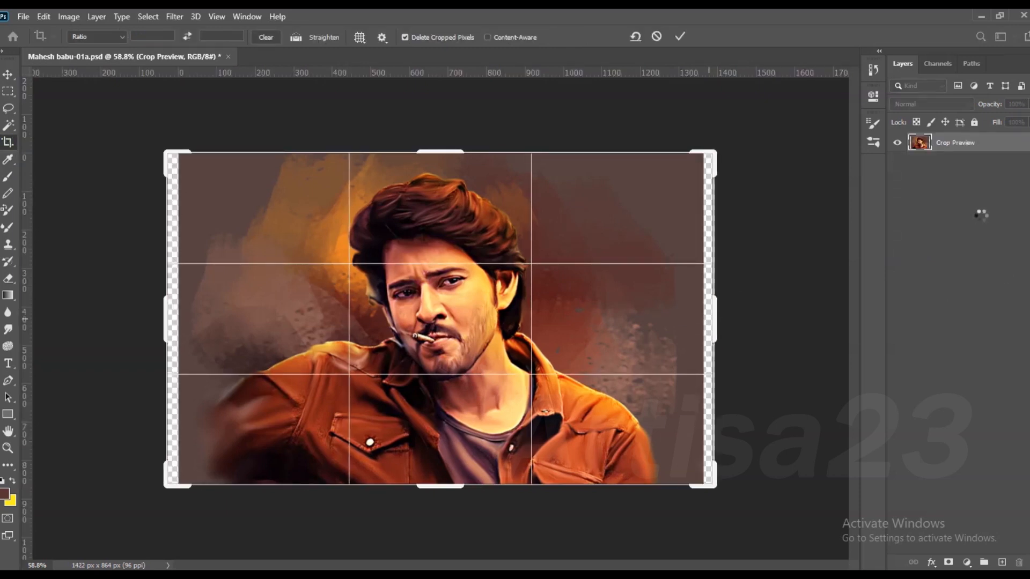
pyautogui.press('Return')
pyautogui.click(973, 183)
pyautogui.click(7, 176)
pyautogui.keyDown('alt'); pyautogui.click(230, 166); pyautogui.keyUp('alt')
pyautogui.hotkey('alt', 'BackSpace')
# - On the BG Color layer, paint strokes in sampled tones beside the lit shoulder, out to the widened canvas edge
pyautogui.click(934, 162)
pyautogui.keyDown('alt'); pyautogui.click(613, 261); pyautogui.keyUp('alt')
pyautogui.moveTo(669, 226); pyautogui.dragTo(651, 258)
pyautogui.keyDown('alt'); pyautogui.click(630, 362); pyautogui.keyUp('alt')
pyautogui.moveTo(671, 370)
pyautogui.mouseDown()
pyautogui.moveTo(597, 345)
pyautogui.moveTo(571, 289)
pyautogui.moveTo(633, 387)
pyautogui.mouseUp()
pyautogui.keyDown('alt'); pyautogui.click(664, 295); pyautogui.keyUp('alt')
# - Blend sampled backdrop tones above the raised arm and beside the shaded face, extending them into the nearby upper corner
pyautogui.moveTo(290, 346); pyautogui.dragTo(224, 355)
pyautogui.keyDown('alt'); pyautogui.click(359, 321); pyautogui.keyUp('alt')
pyautogui.moveTo(351, 268); pyautogui.dragTo(370, 322)
pyautogui.keyDown('alt'); pyautogui.click(343, 309); pyautogui.keyUp('alt')
pyautogui.moveTo(315, 292); pyautogui.dragTo(290, 322)
pyautogui.keyDown('alt'); pyautogui.click(279, 198); pyautogui.keyUp('alt')
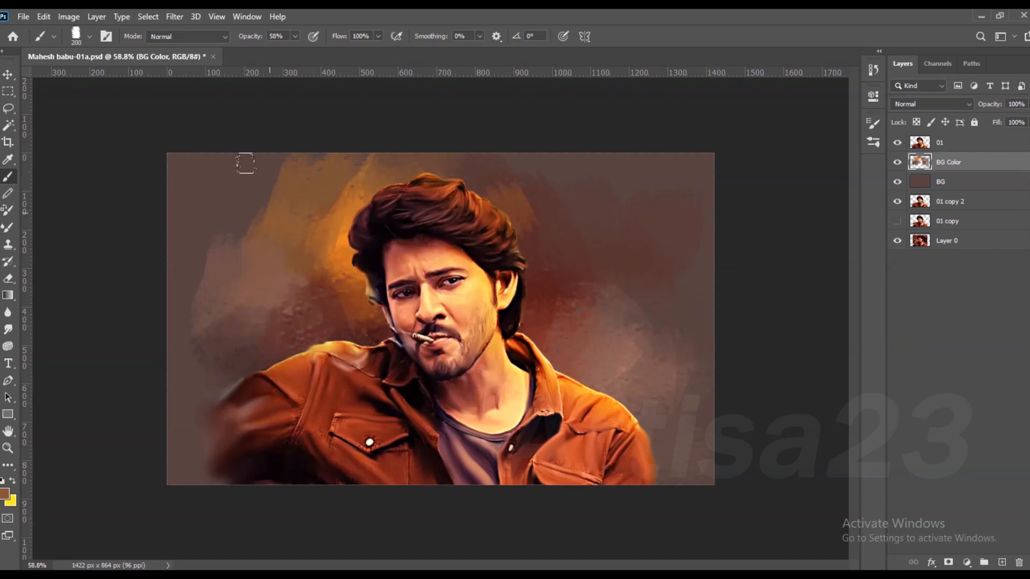
pyautogui.moveTo(245, 163); pyautogui.dragTo(228, 224)
pyautogui.keyDown('alt'); pyautogui.click(220, 334); pyautogui.keyUp('alt')
# - Paint sampled jacket and backdrop tones into both lower corners, beside the raised arm and the opposite sleeve
pyautogui.keyDown('alt'); pyautogui.click(246, 478); pyautogui.keyUp('alt')
pyautogui.moveTo(207, 453); pyautogui.dragTo(188, 477)
pyautogui.keyDown('alt'); pyautogui.click(235, 390); pyautogui.keyUp('alt')
pyautogui.moveTo(180, 381); pyautogui.dragTo(193, 406)
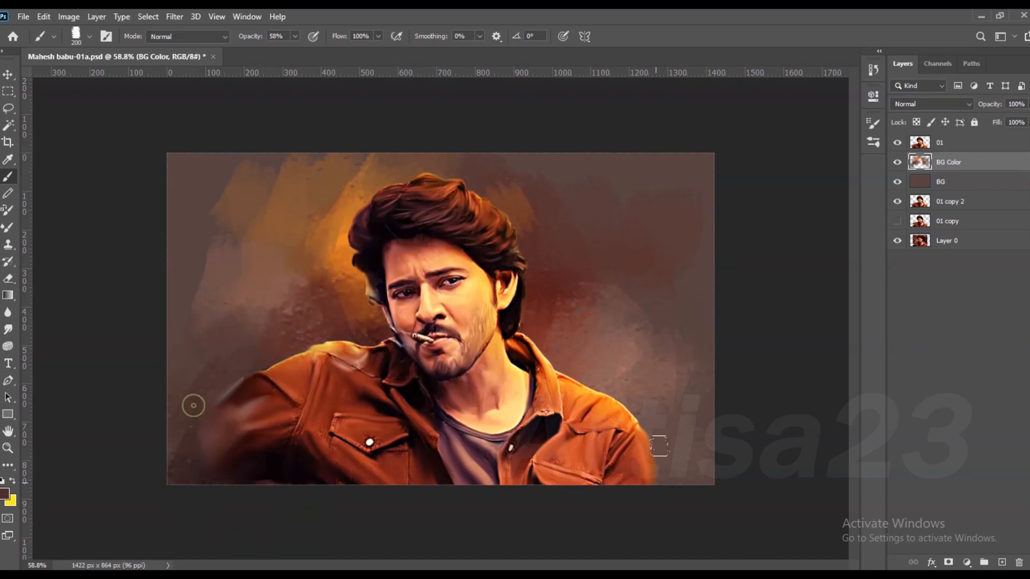
pyautogui.keyDown('alt'); pyautogui.click(640, 446); pyautogui.keyUp('alt')
pyautogui.moveTo(676, 474); pyautogui.dragTo(658, 449)
# - Smudge the raised arm's sleeve edge on layer 01 into the backdrop with a 125 px brush, and save the document
pyautogui.click(962, 148)
pyautogui.press('r')
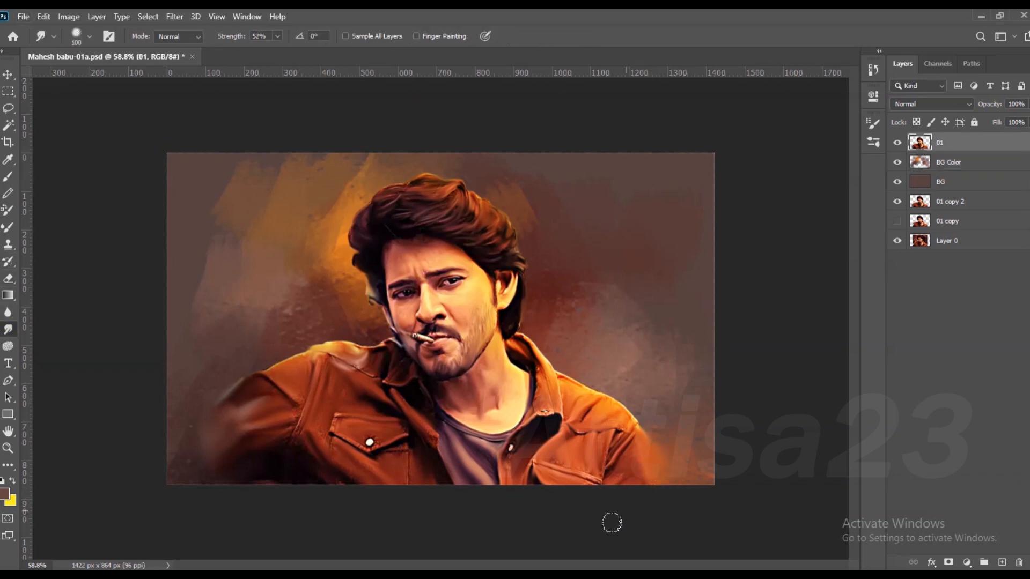
pyautogui.moveTo(248, 429)
pyautogui.mouseDown()
pyautogui.moveTo(233, 426)
pyautogui.moveTo(226, 461)
pyautogui.mouseUp()
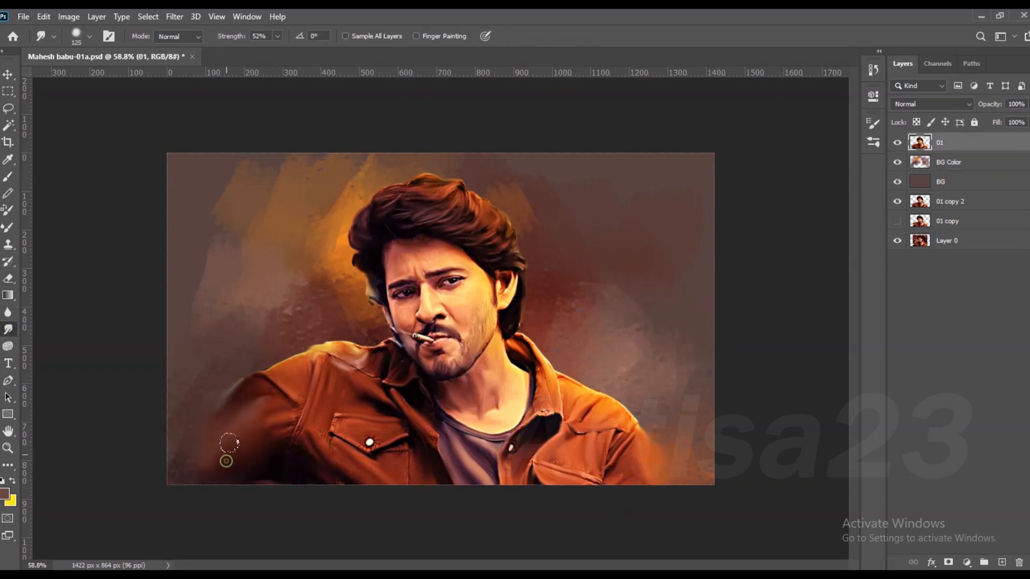
pyautogui.scroll(-3, 457, 375)
pyautogui.hotkey('ctrl', 's')
pyautogui.scroll(3, 229, 354)
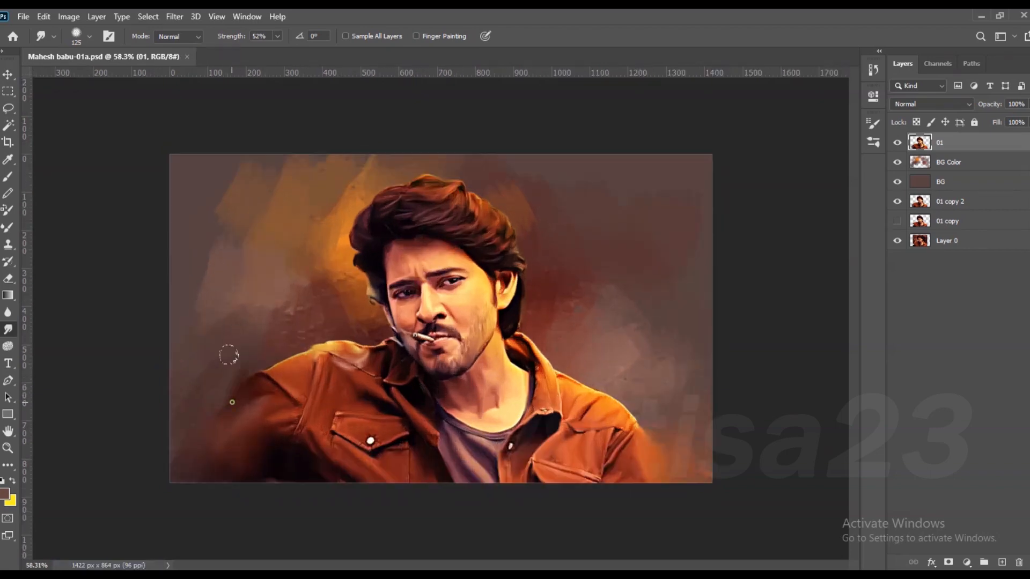
pyautogui.moveTo(205, 405)
pyautogui.mouseDown()
pyautogui.moveTo(262, 424)
pyautogui.moveTo(235, 426)
pyautogui.mouseUp()
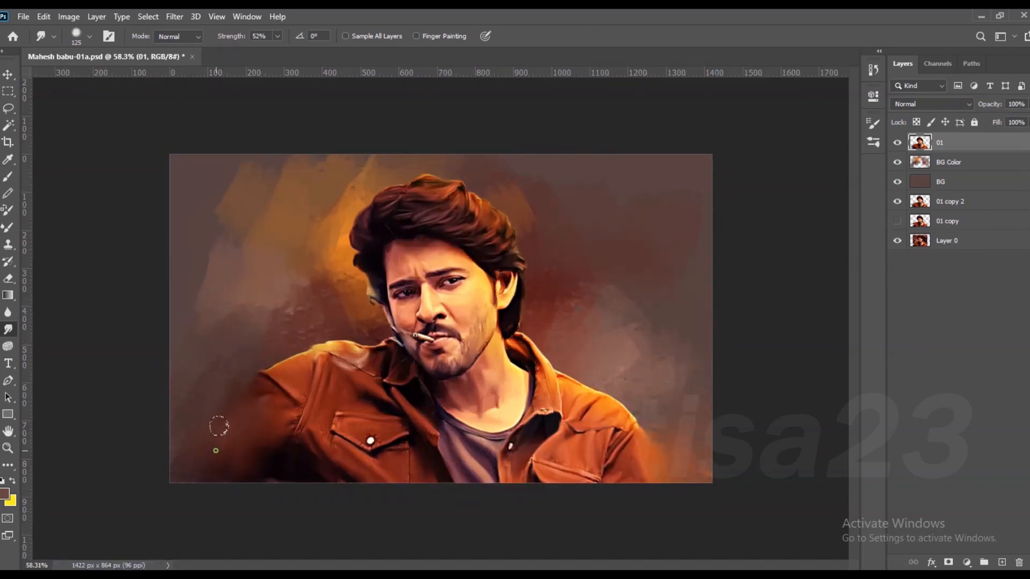
pyautogui.scroll(-1, 219, 427)
pyautogui.scroll(1, 218, 427)
pyautogui.scroll(-1, 219, 427)
pyautogui.hotkey('ctrl', 's')
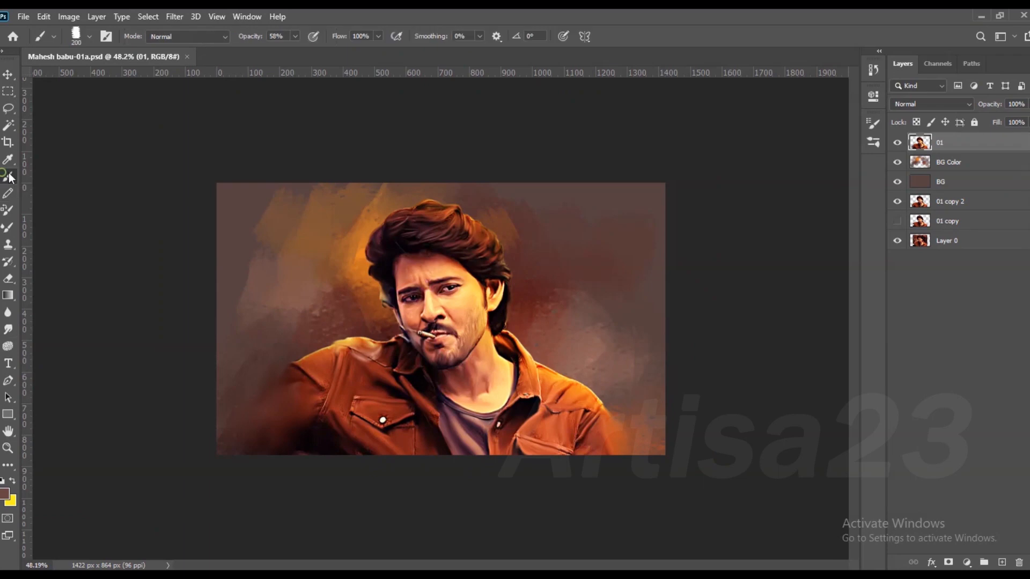
# - Save the document under the file name Mahesh babu-01.psd
pyautogui.hotkey('ctrl', '-')
pyautogui.click(23, 17)
pyautogui.click(82, 176)
pyautogui.click(148, 134)
pyautogui.click(358, 417)
pyautogui.click(539, 295)
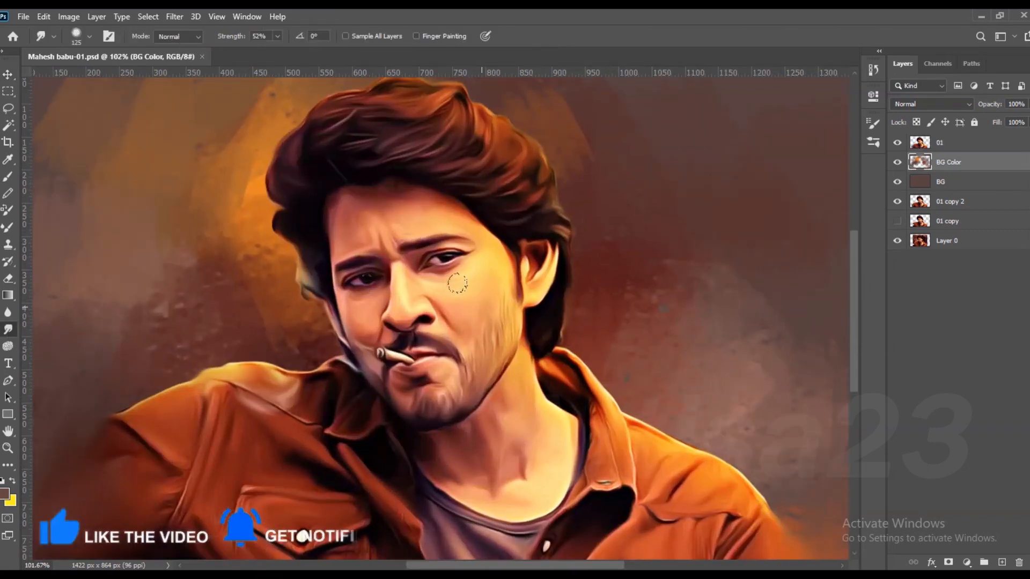
# - Refine the jacket and hair on layer 01 with the Smudge tool at about 35 px and 52% strength
pyautogui.click(935, 145)
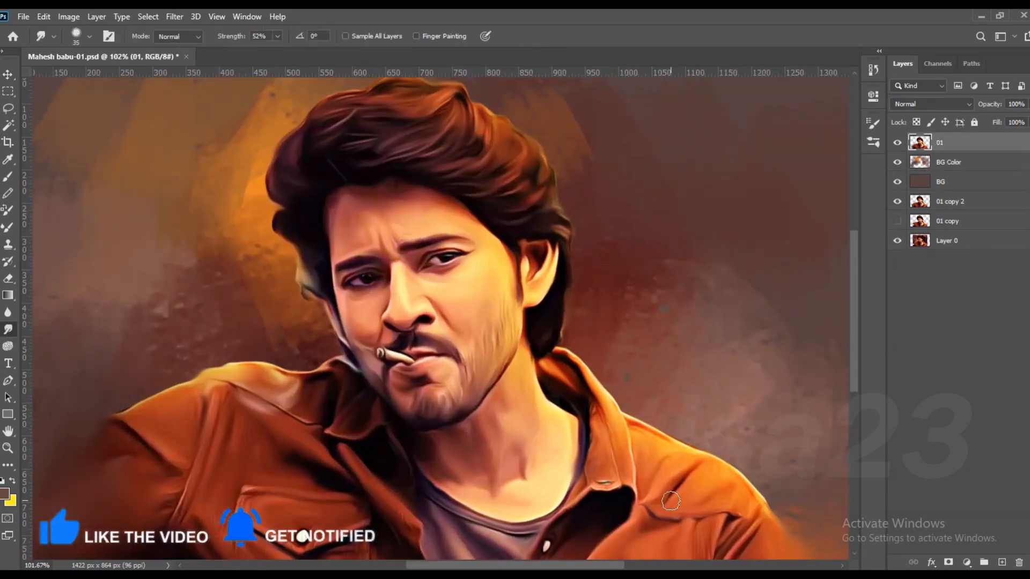
pyautogui.scroll(-2, 340, 427)
pyautogui.scroll(2, 340, 303)
pyautogui.press(']')
pyautogui.scroll(-3, 361, 322)
pyautogui.scroll(4, 475, 161)
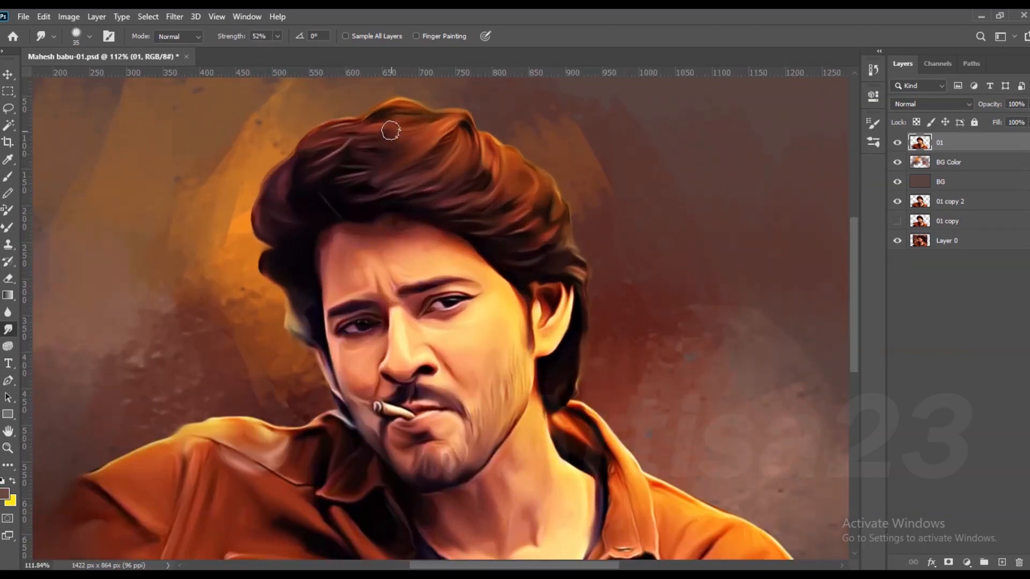
pyautogui.scroll(-2, 445, 195)
pyautogui.scroll(5, 521, 233)
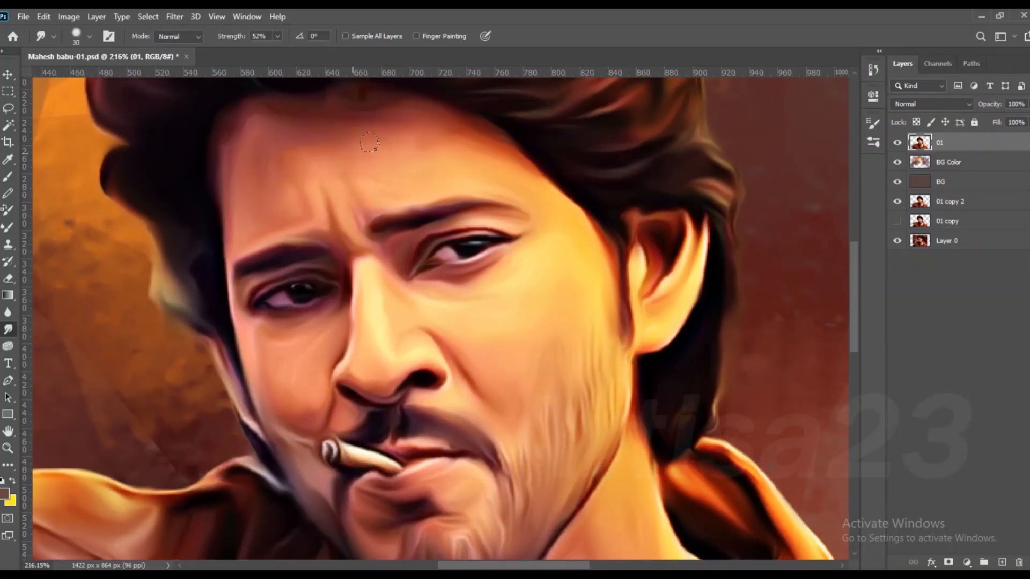
# - Smooth the cheek by the cigarette and the skin around the eyes and brows with small smudge brushes of 9 to 20 px
pyautogui.scroll(-2, 434, 338)
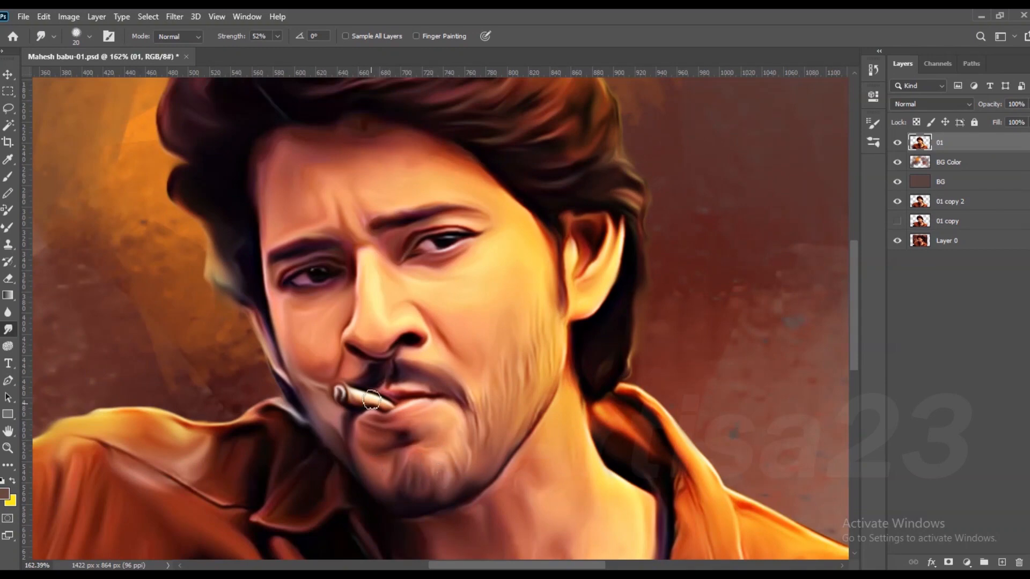
pyautogui.scroll(1, 371, 399)
pyautogui.moveTo(315, 369); pyautogui.dragTo(329, 412)
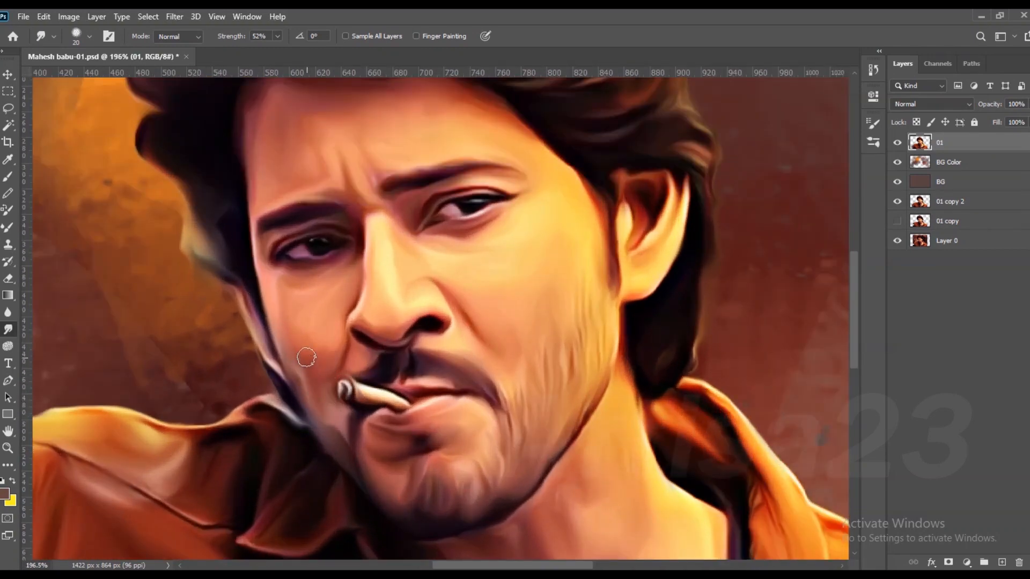
pyautogui.scroll(2, 306, 357)
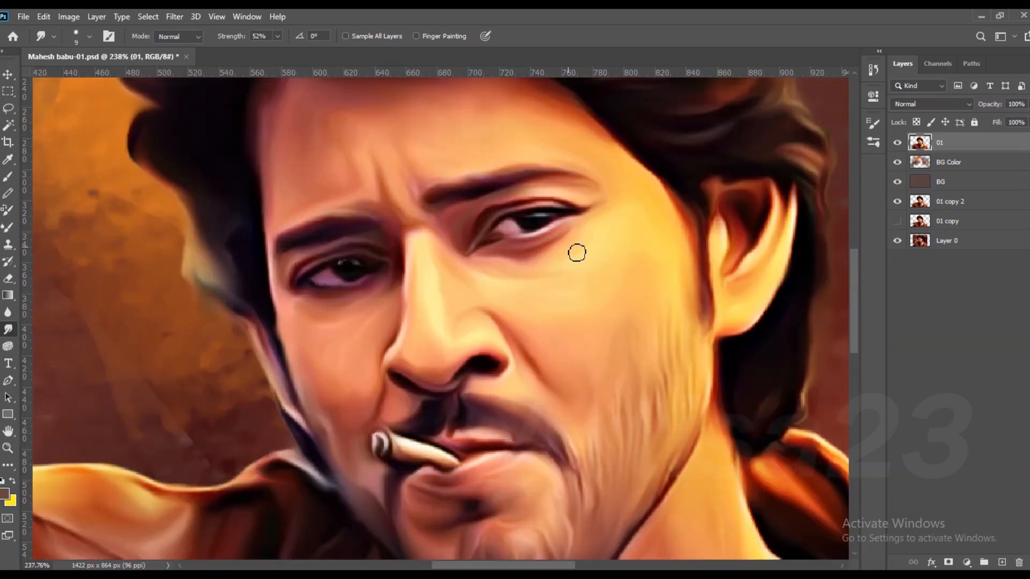
pyautogui.scroll(-2, 481, 273)
pyautogui.scroll(3, 439, 190)
pyautogui.press(']')
pyautogui.press(']')
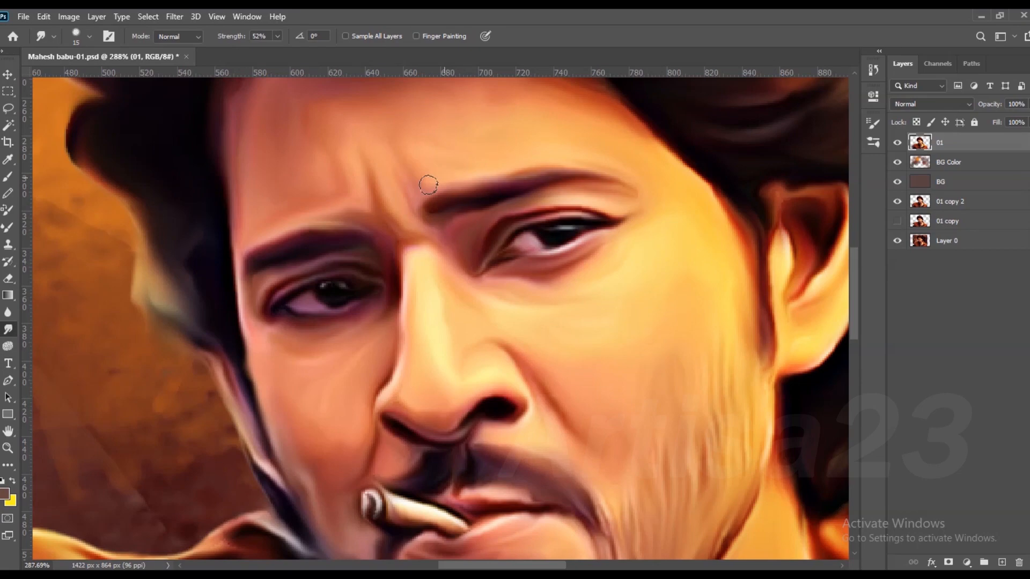
pyautogui.scroll(-6, 656, 187)
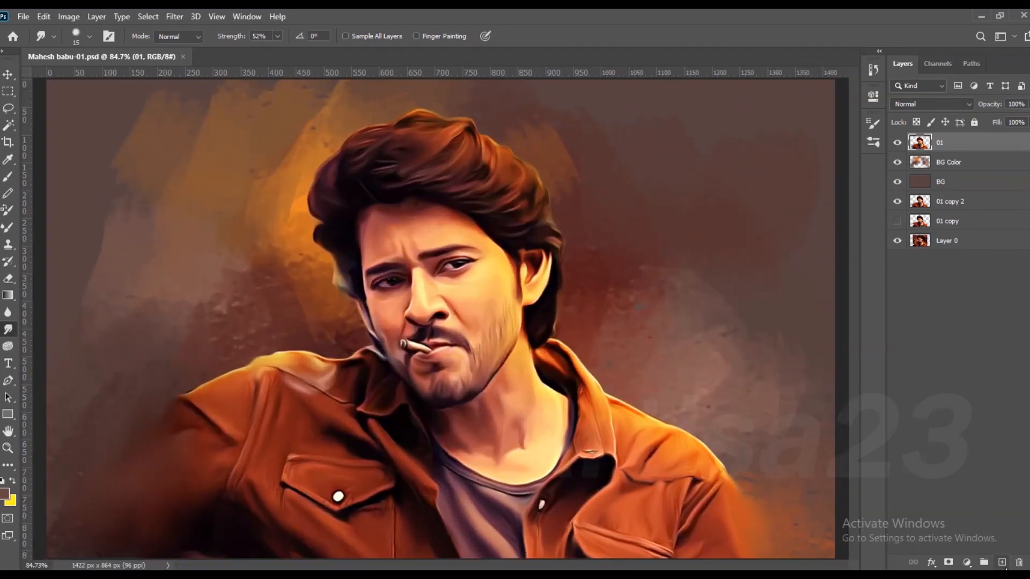
# - Add a new layer named Line above layer 01 and choose the Soft Round brush for painting
pyautogui.click(1001, 562)
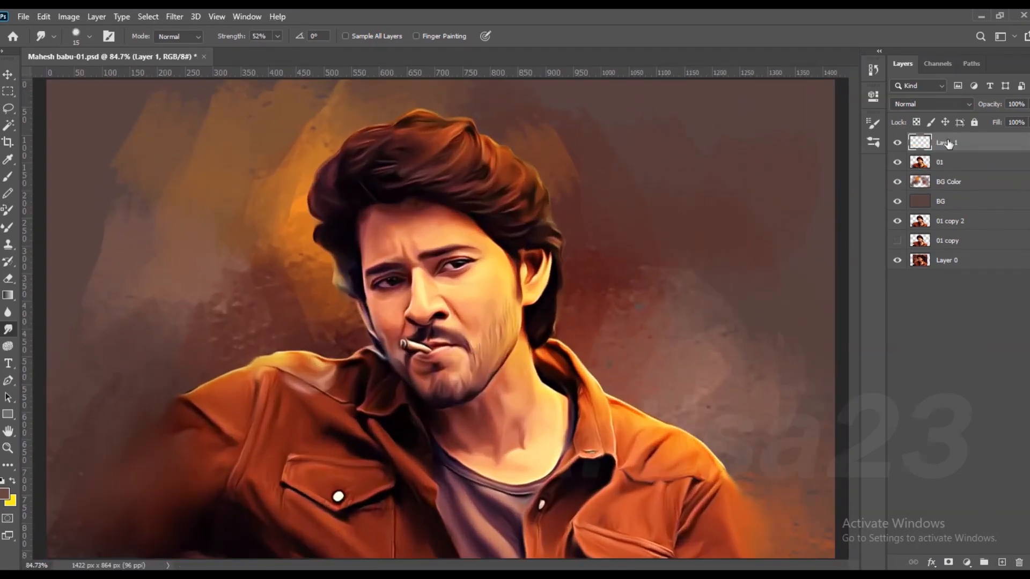
pyautogui.press('Return')
pyautogui.hotkey('ctrl', '=')
pyautogui.press('b')
pyautogui.hotkey('ctrl', '=')
pyautogui.press('F5')
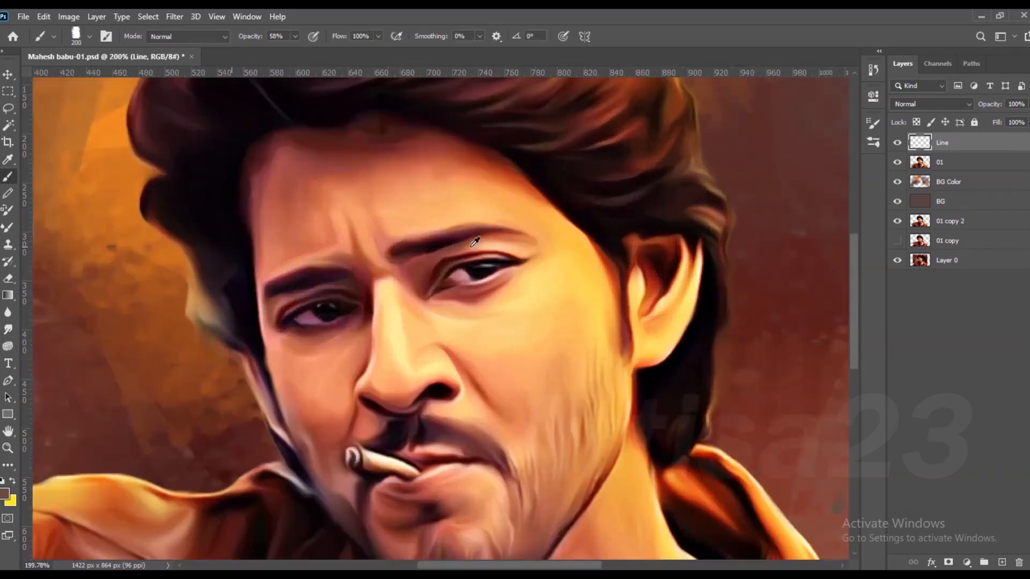
pyautogui.click(714, 210)
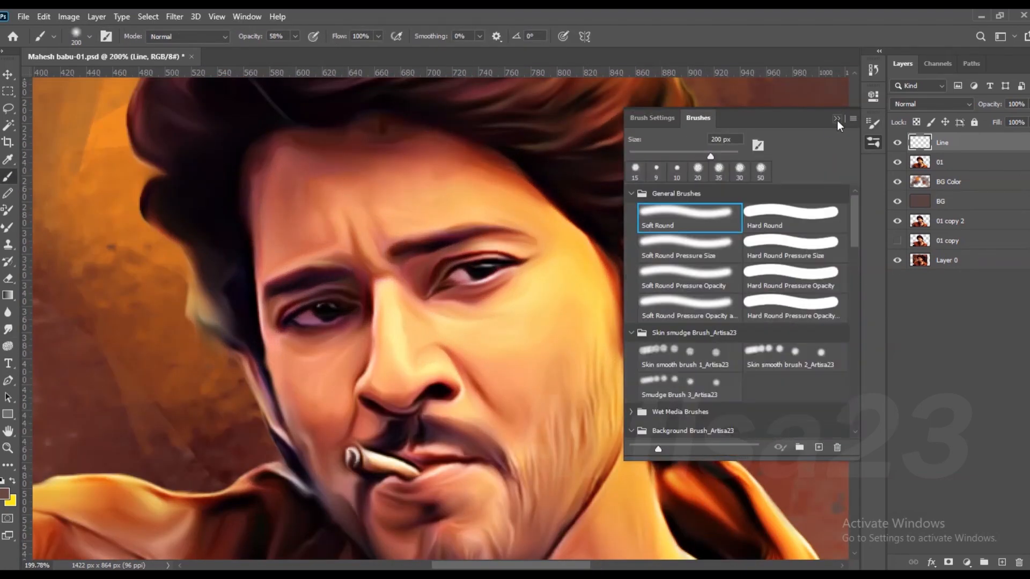
pyautogui.click(836, 119)
# - Paint fine lines along the lower lid and inner corner of the lit eye in tones sampled from it
pyautogui.scroll(7, 492, 263)
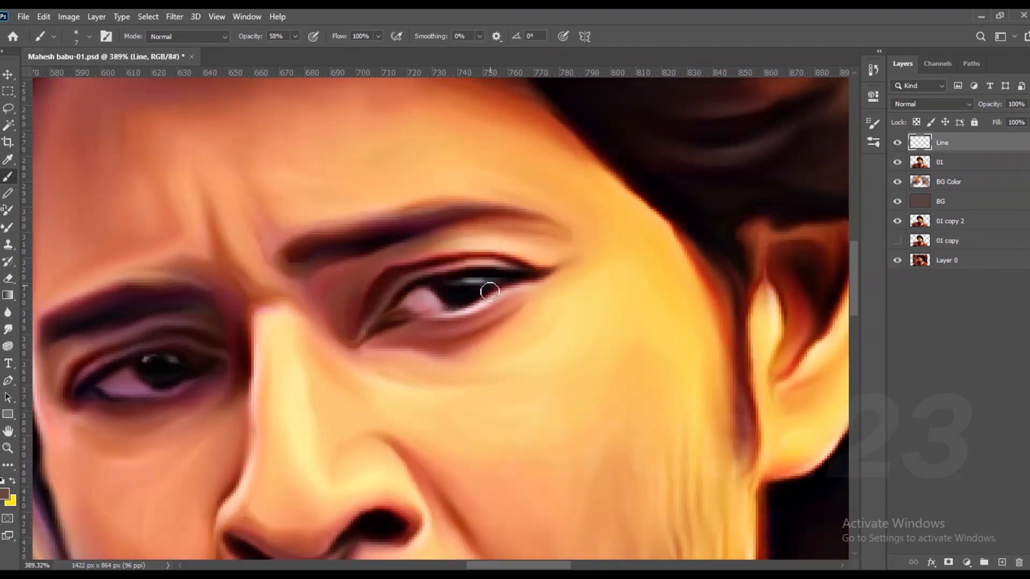
pyautogui.scroll(7, 453, 315)
pyautogui.moveTo(487, 310); pyautogui.dragTo(385, 326)
pyautogui.moveTo(369, 280)
pyautogui.mouseDown()
pyautogui.moveTo(363, 315)
pyautogui.moveTo(326, 334)
pyautogui.moveTo(381, 320)
pyautogui.moveTo(369, 287)
pyautogui.moveTo(443, 297)
pyautogui.mouseUp()
pyautogui.keyDown('alt'); pyautogui.click(394, 298); pyautogui.keyUp('alt')
pyautogui.keyDown('alt'); pyautogui.click(351, 300); pyautogui.keyUp('alt')
pyautogui.keyDown('alt'); pyautogui.click(344, 330); pyautogui.keyUp('alt')
pyautogui.keyDown('alt'); pyautogui.click(335, 334); pyautogui.keyUp('alt')
# - Paint a small reflection in the lit eye's iris with sampled tones and soften it with an 8 px smudge
pyautogui.keyDown('alt'); pyautogui.click(371, 290); pyautogui.keyUp('alt')
pyautogui.keyDown('alt'); pyautogui.click(472, 214); pyautogui.keyUp('alt')
pyautogui.keyDown('alt'); pyautogui.click(465, 270); pyautogui.keyUp('alt')
pyautogui.moveTo(538, 245)
pyautogui.mouseDown()
pyautogui.moveTo(510, 244)
pyautogui.moveTo(491, 283)
pyautogui.moveTo(466, 273)
pyautogui.moveTo(479, 271)
pyautogui.mouseUp()
pyautogui.press(']')
pyautogui.press(']')
pyautogui.press('r')
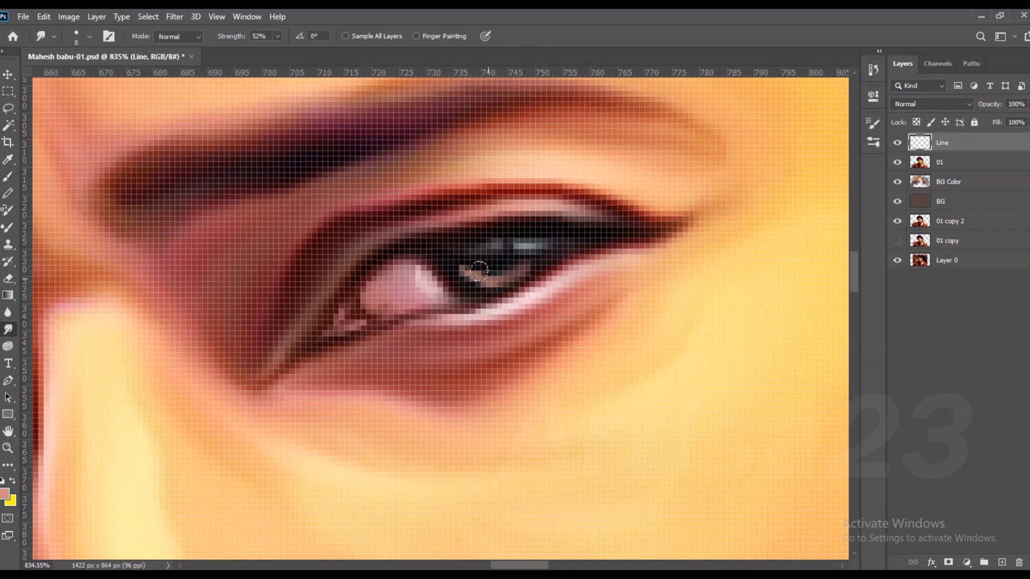
# - Draw the shaded eye's lower lid line in sampled pink and dark tones with a 1 px brush
pyautogui.press('b')
pyautogui.keyDown('alt'); pyautogui.click(501, 306); pyautogui.keyUp('alt')
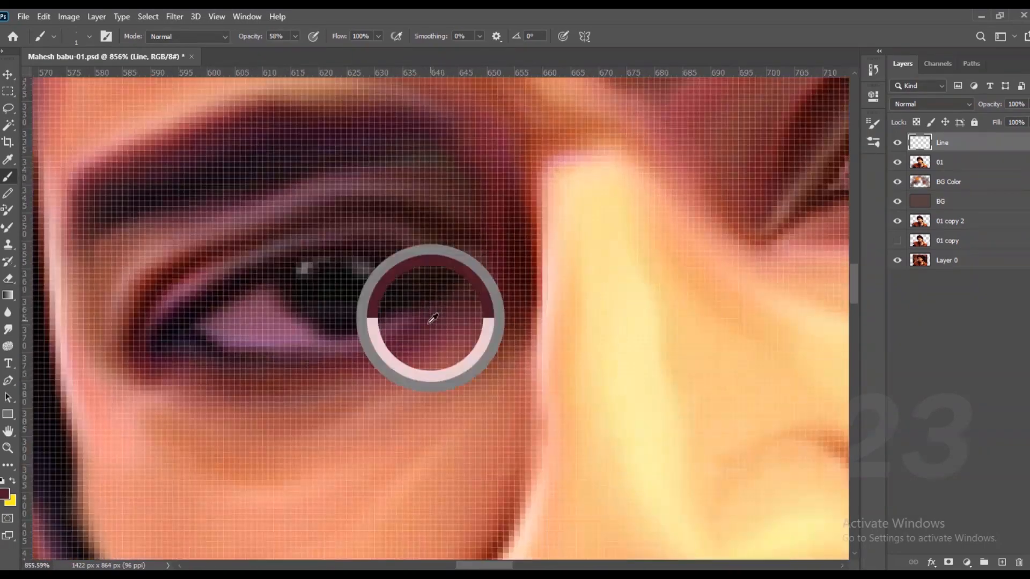
pyautogui.moveTo(418, 327)
pyautogui.mouseDown()
pyautogui.moveTo(349, 353)
pyautogui.moveTo(245, 354)
pyautogui.mouseUp()
pyautogui.keyDown('alt'); pyautogui.click(363, 335); pyautogui.keyUp('alt')
pyautogui.keyDown('alt'); pyautogui.click(288, 341); pyautogui.keyUp('alt')
pyautogui.moveTo(417, 336); pyautogui.dragTo(280, 363)
pyautogui.keyDown('alt'); pyautogui.click(316, 367); pyautogui.keyUp('alt')
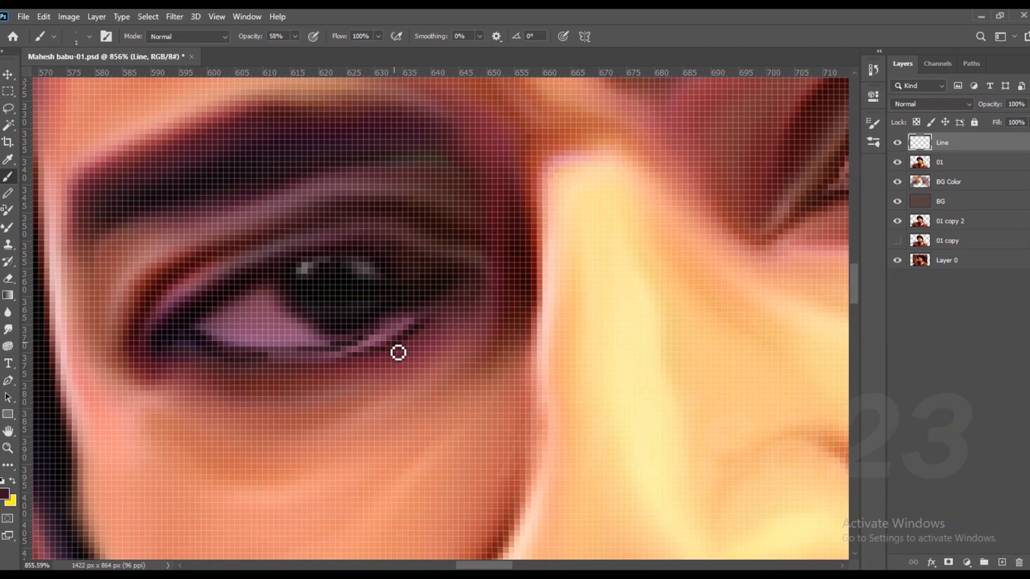
pyautogui.keyDown('alt'); pyautogui.click(265, 361); pyautogui.keyUp('alt')
pyautogui.moveTo(358, 365); pyautogui.dragTo(285, 366)
pyautogui.moveTo(346, 355)
pyautogui.mouseDown()
pyautogui.moveTo(292, 363)
pyautogui.moveTo(241, 354)
pyautogui.mouseUp()
# - Add light catchlights and an orange reflection to the shaded eye's iris with sampled tones and a 2 px brush
pyautogui.scroll(-3, 331, 315)
pyautogui.scroll(2, 349, 282)
pyautogui.keyDown('alt'); pyautogui.click(366, 270); pyautogui.keyUp('alt')
pyautogui.moveTo(329, 274)
pyautogui.mouseDown()
pyautogui.moveTo(403, 278)
pyautogui.moveTo(392, 297)
pyautogui.mouseUp()
pyautogui.scroll(-3, 399, 280)
pyautogui.keyDown('alt'); pyautogui.click(777, 207); pyautogui.keyUp('alt')
pyautogui.scroll(6, 367, 294)
pyautogui.press(']')
pyautogui.click(315, 290)
pyautogui.keyDown('alt'); pyautogui.click(622, 290); pyautogui.keyUp('alt')
pyautogui.moveTo(400, 333); pyautogui.dragTo(317, 336)
pyautogui.keyDown('alt'); pyautogui.click(294, 316); pyautogui.keyUp('alt')
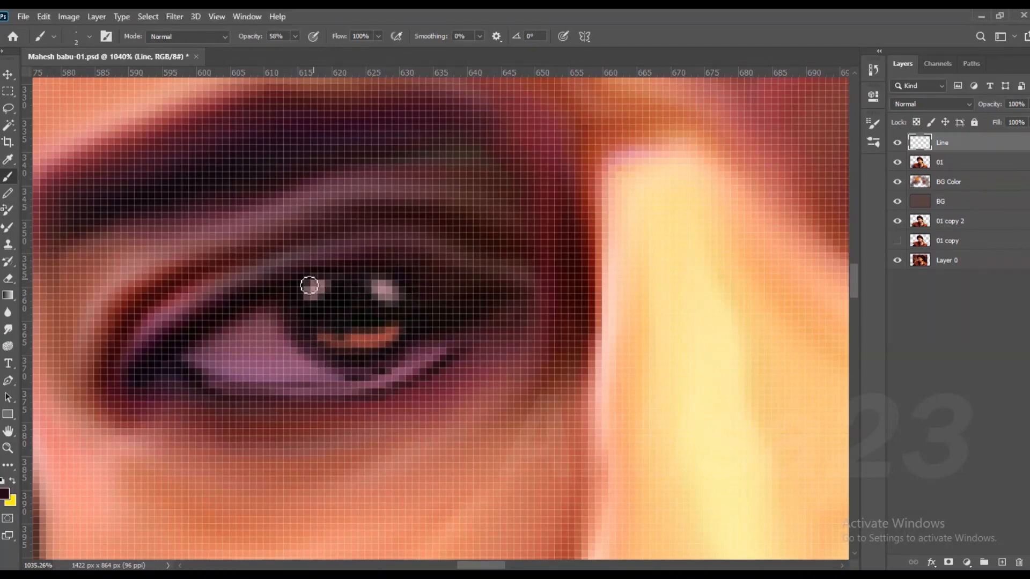
# - Soften the orange reflection in the shaded eye's iris with a 5 px smudge brush
pyautogui.scroll(-2, 437, 316)
pyautogui.click(9, 330)
pyautogui.moveTo(406, 333); pyautogui.dragTo(333, 327)
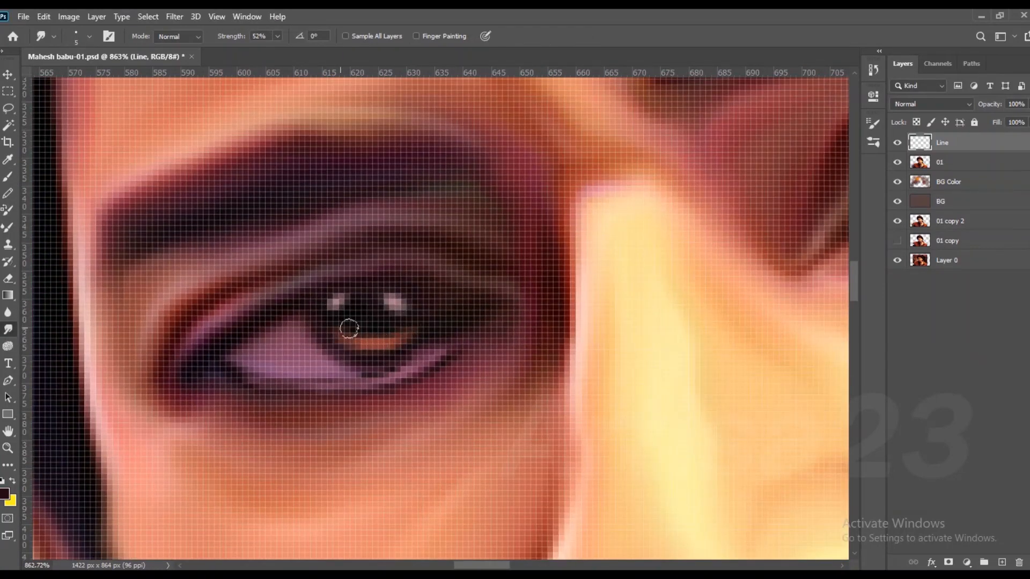
pyautogui.scroll(-5, 389, 326)
pyautogui.scroll(4, 373, 324)
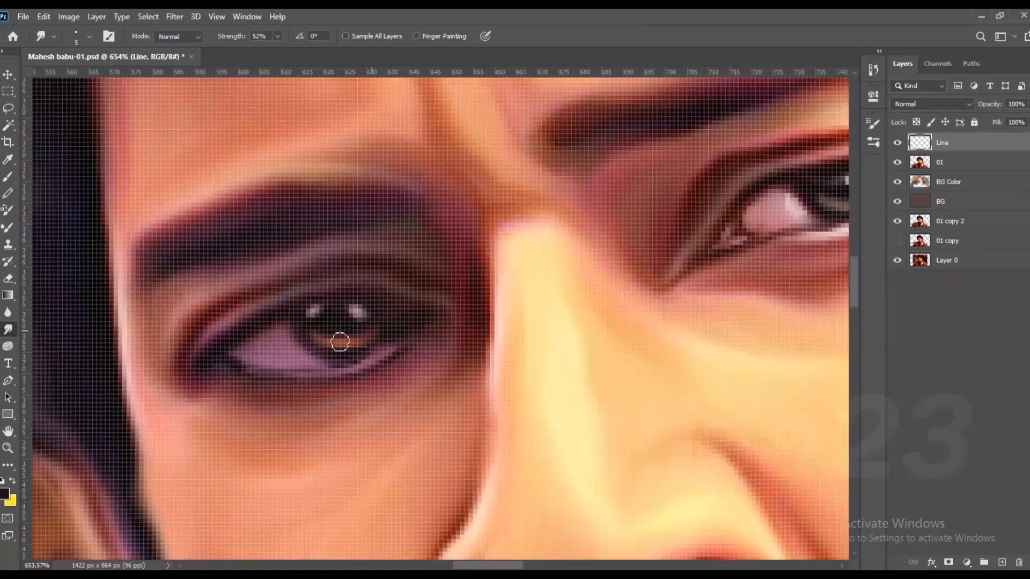
pyautogui.scroll(-5, 385, 327)
pyautogui.scroll(5, 345, 345)
# - Paint a reddish upper lid line on the shaded eye, blend it with a 5 px smudge, and save the document
pyautogui.press('b')
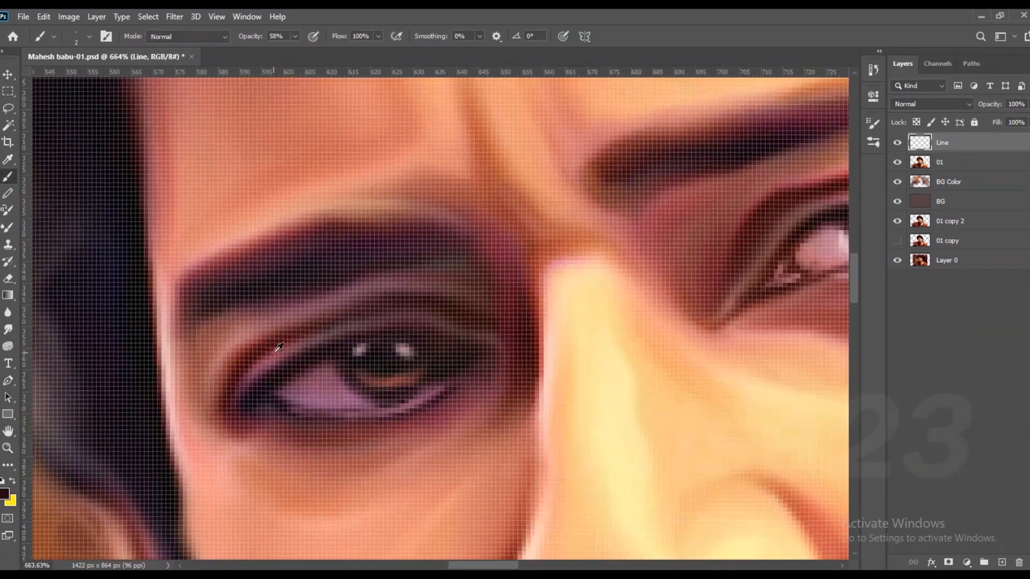
pyautogui.moveTo(412, 321); pyautogui.dragTo(459, 331)
pyautogui.moveTo(644, 257); pyautogui.dragTo(532, 289)
pyautogui.keyDown('alt'); pyautogui.click(771, 220); pyautogui.keyUp('alt')
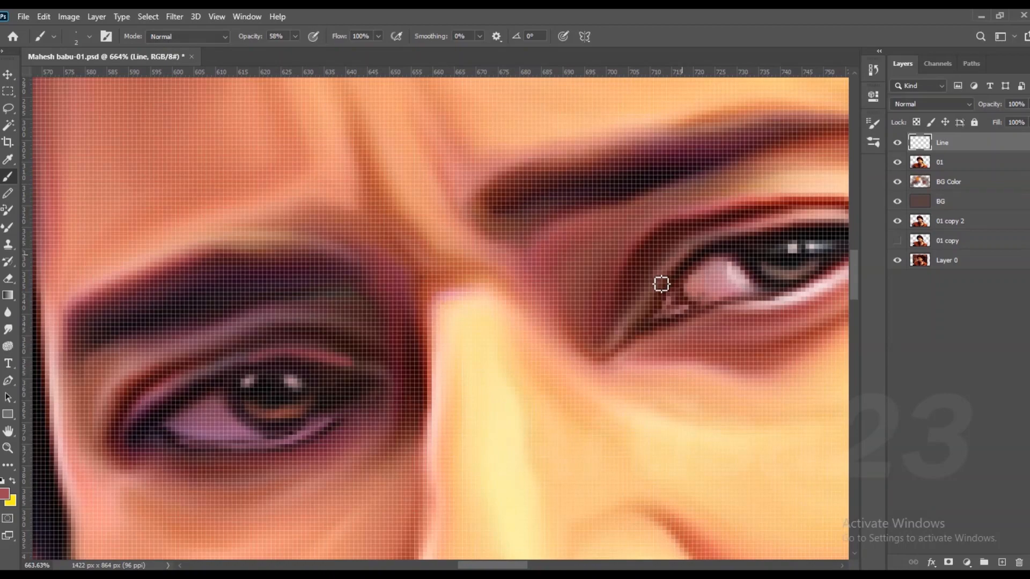
pyautogui.press('r')
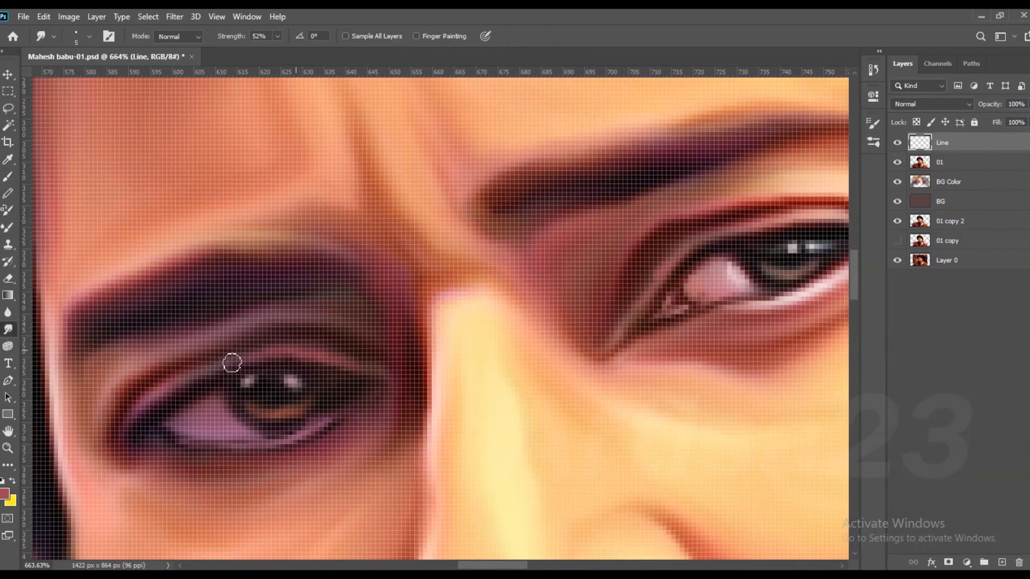
pyautogui.scroll(-10, 626, 279)
pyautogui.hotkey('ctrl', 's')
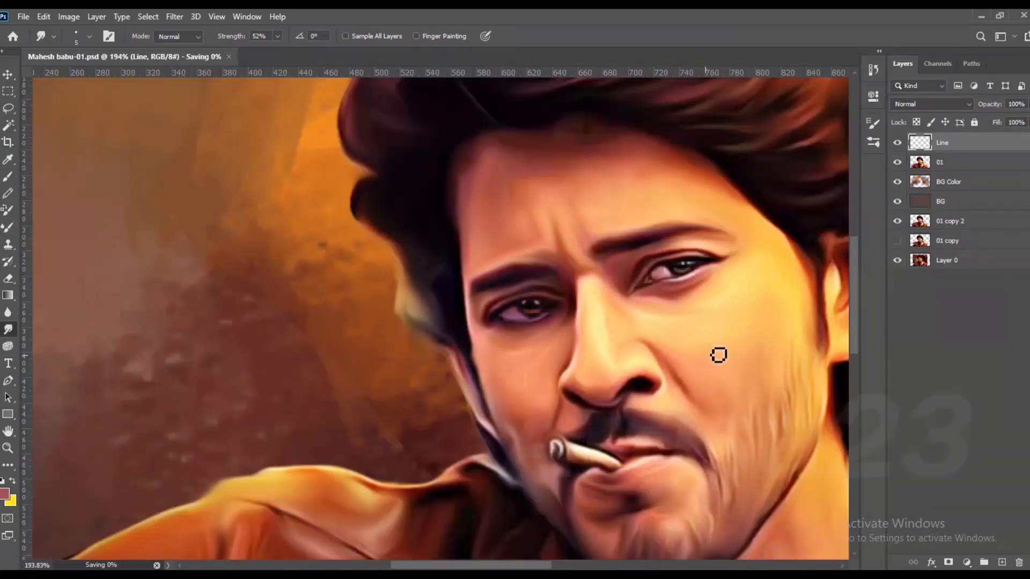
# - Touch up the white of the shaded eye with a sampled pink tone and blend it with a 5 px smudge
pyautogui.scroll(7, 716, 271)
pyautogui.scroll(-3, 550, 277)
pyautogui.click(8, 176)
pyautogui.scroll(2, 568, 267)
pyautogui.keyDown('alt'); pyautogui.click(598, 268); pyautogui.keyUp('alt')
pyautogui.scroll(7, 340, 331)
pyautogui.moveTo(365, 348); pyautogui.dragTo(358, 340)
pyautogui.click(8, 329)
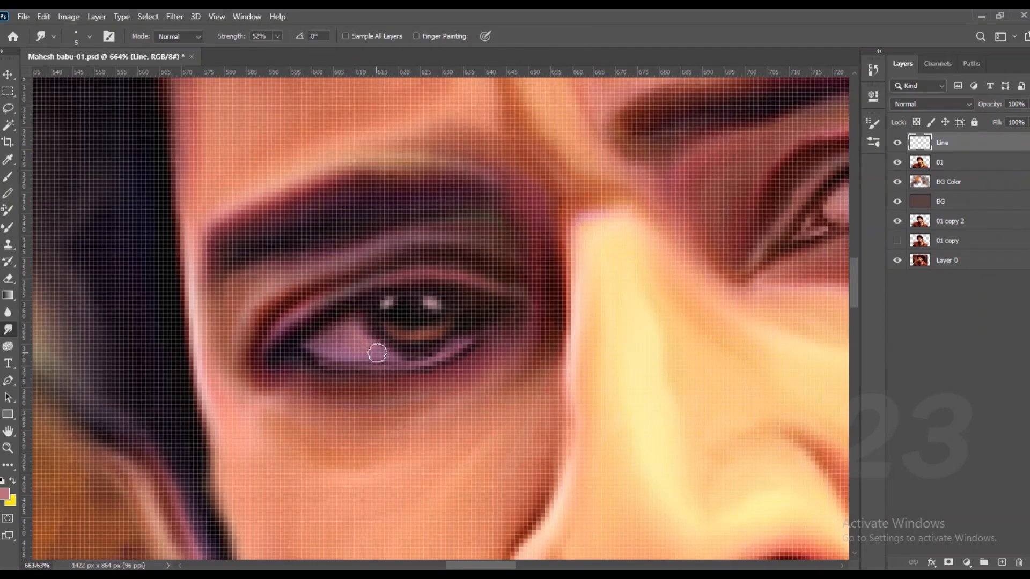
pyautogui.scroll(-8, 381, 322)
# - Sample a light cream skin tone and paint short highlight strokes on the forehead and between the brows
pyautogui.click(8, 177)
pyautogui.scroll(2, 362, 281)
pyautogui.keyDown('alt'); pyautogui.click(425, 303); pyautogui.keyUp('alt')
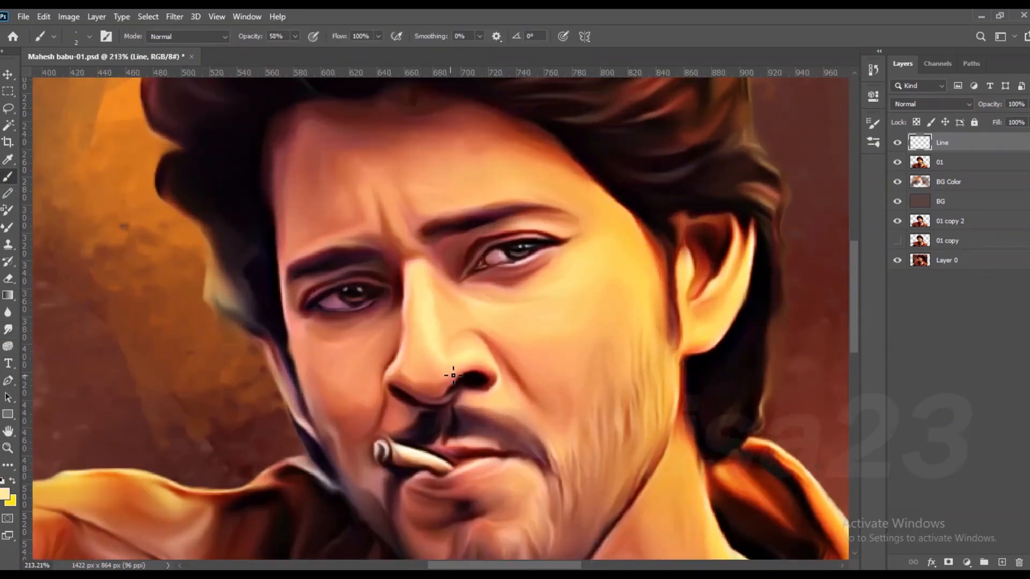
pyautogui.moveTo(518, 195); pyautogui.dragTo(505, 196)
pyautogui.press('[')
pyautogui.moveTo(428, 210)
pyautogui.mouseDown()
pyautogui.moveTo(405, 203)
pyautogui.moveTo(394, 238)
pyautogui.moveTo(380, 202)
pyautogui.moveTo(395, 215)
pyautogui.mouseUp()
pyautogui.hotkey('ctrl', 'z')
pyautogui.moveTo(362, 180); pyautogui.dragTo(368, 211)
pyautogui.moveTo(461, 170); pyautogui.dragTo(464, 178)
pyautogui.moveTo(484, 168); pyautogui.dragTo(487, 184)
# - Paint short cream highlight strokes on both cheeks, above the lit eyebrow and on the chin
pyautogui.moveTo(330, 384); pyautogui.dragTo(364, 394)
pyautogui.scroll(-1, 526, 422)
pyautogui.moveTo(512, 494); pyautogui.dragTo(517, 520)
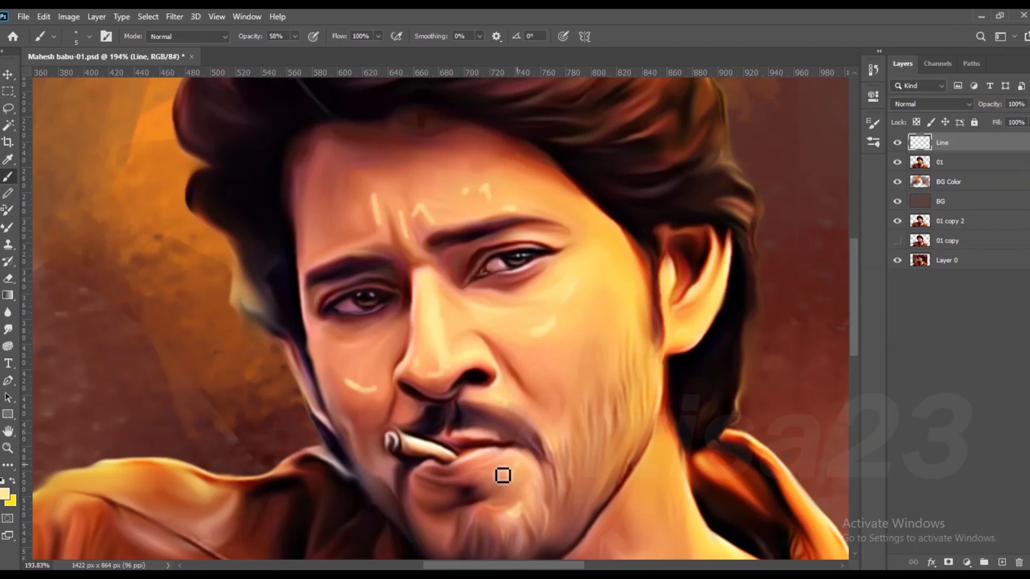
pyautogui.scroll(1, 510, 422)
# - Blend the cheek highlights into the skin with a smudge brush of about 15 to 20 px
pyautogui.click(8, 330)
pyautogui.scroll(2, 409, 304)
pyautogui.scroll(1, 409, 304)
pyautogui.press(']')
pyautogui.press(']')
pyautogui.press(']')
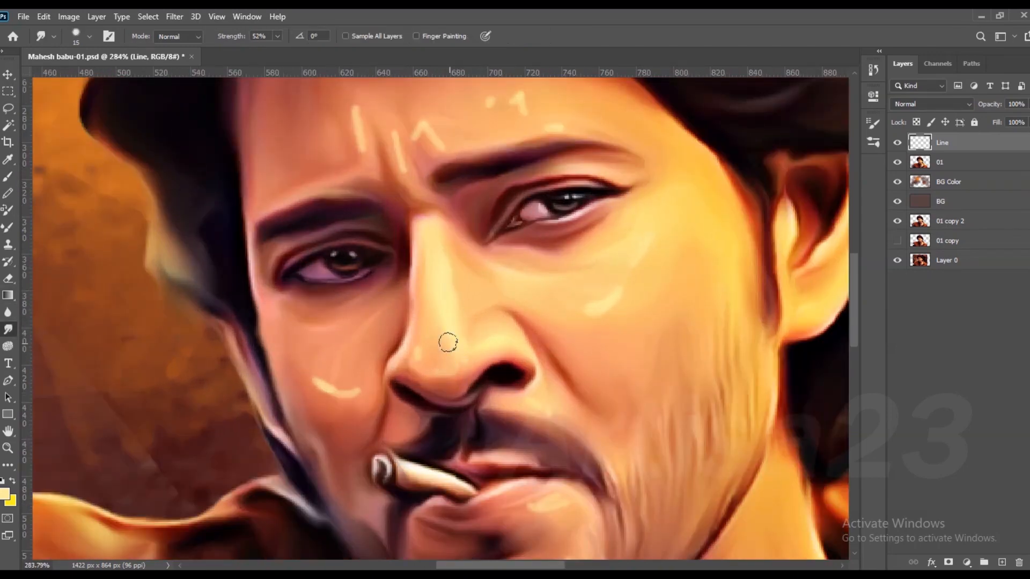
pyautogui.moveTo(356, 388)
pyautogui.mouseDown()
pyautogui.moveTo(320, 360)
pyautogui.moveTo(346, 341)
pyautogui.mouseUp()
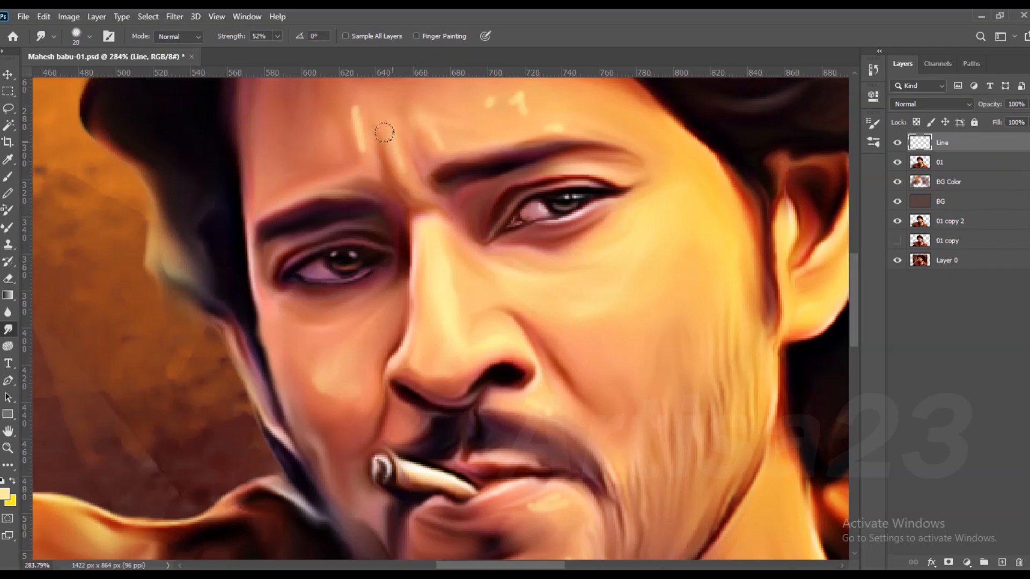
# - Blend the highlight strokes on the forehead and between the brows with a 20 to 25 px smudge brush
pyautogui.moveTo(392, 178); pyautogui.dragTo(403, 284)
pyautogui.moveTo(351, 220); pyautogui.dragTo(355, 255)
pyautogui.moveTo(473, 196); pyautogui.dragTo(579, 218)
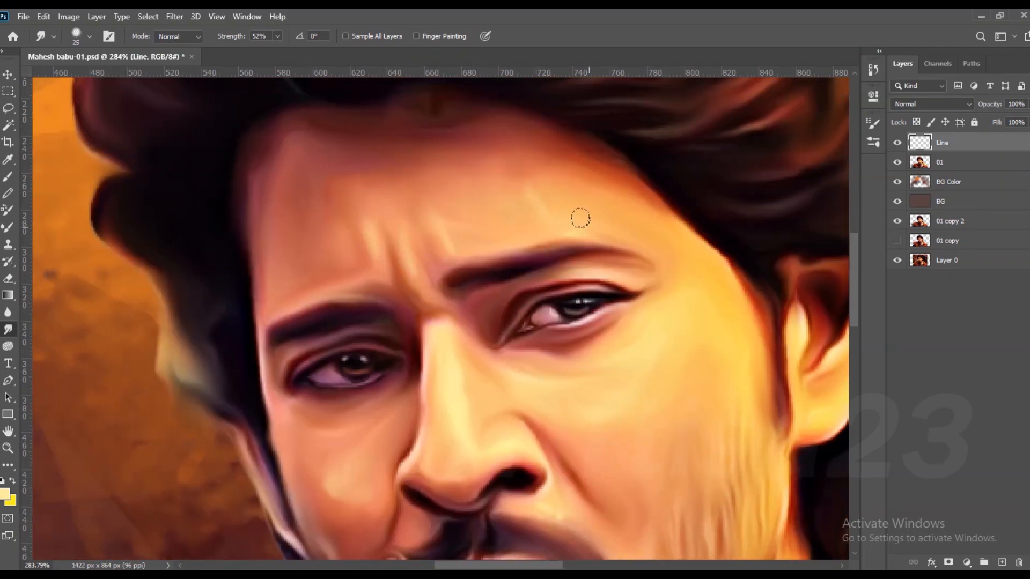
pyautogui.scroll(-1, 531, 214)
pyautogui.scroll(-1, 397, 198)
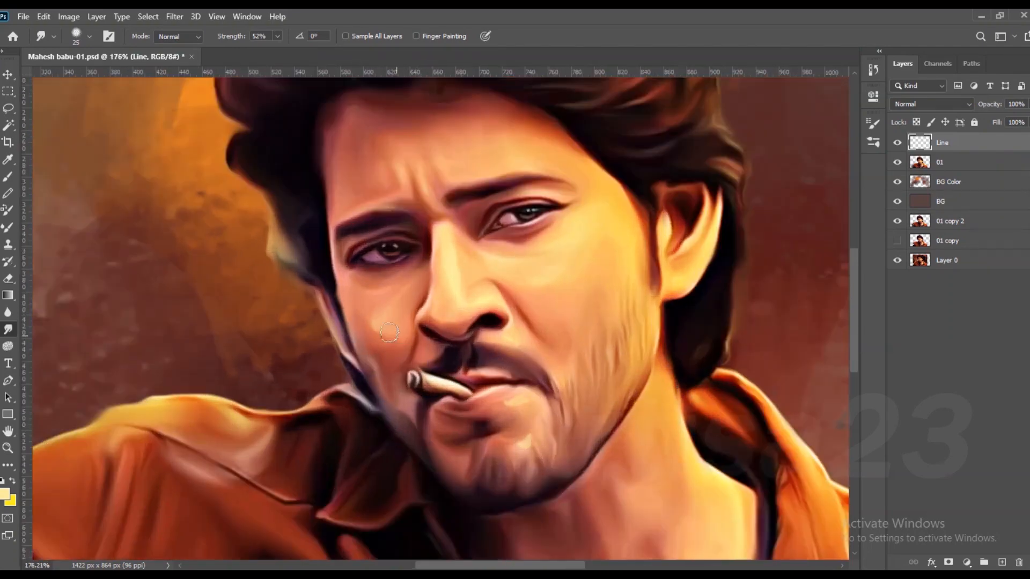
# - Smooth the shading under the nose tip on layer 01 with a 6 px smudge brush and save the document
pyautogui.scroll(6, 550, 317)
pyautogui.press('[')
pyautogui.press('[')
pyautogui.press('[')
pyautogui.press('[')
pyautogui.press('[')
pyautogui.press('[')
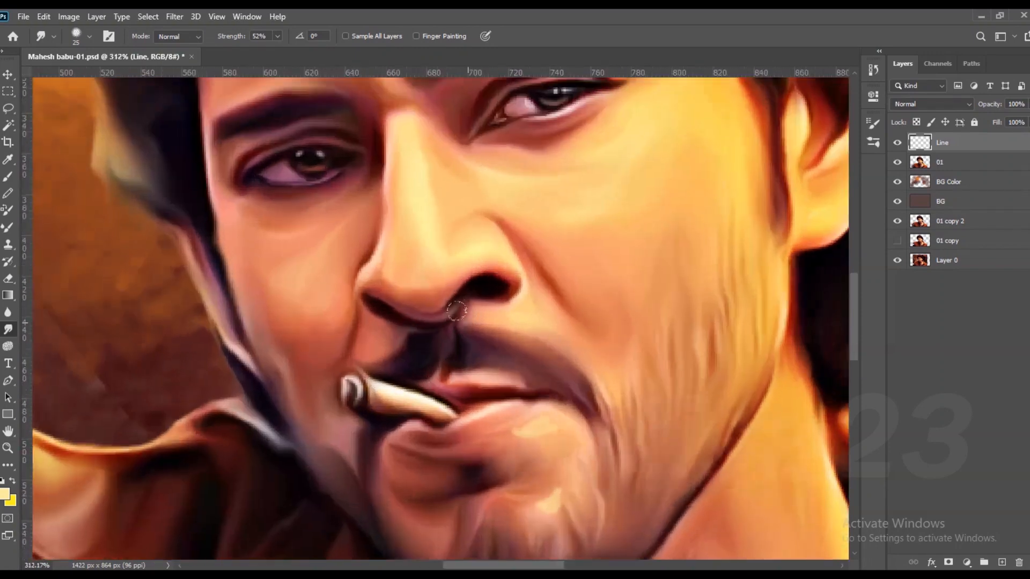
pyautogui.keyDown('ctrl'); pyautogui.click(455, 307); pyautogui.keyUp('ctrl')
pyautogui.press('[')
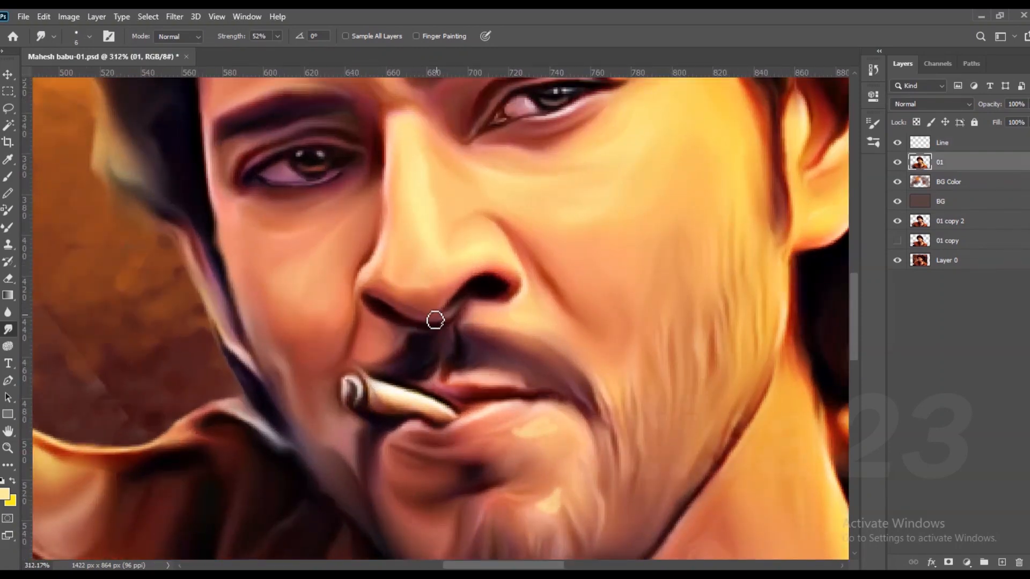
pyautogui.scroll(2, 449, 293)
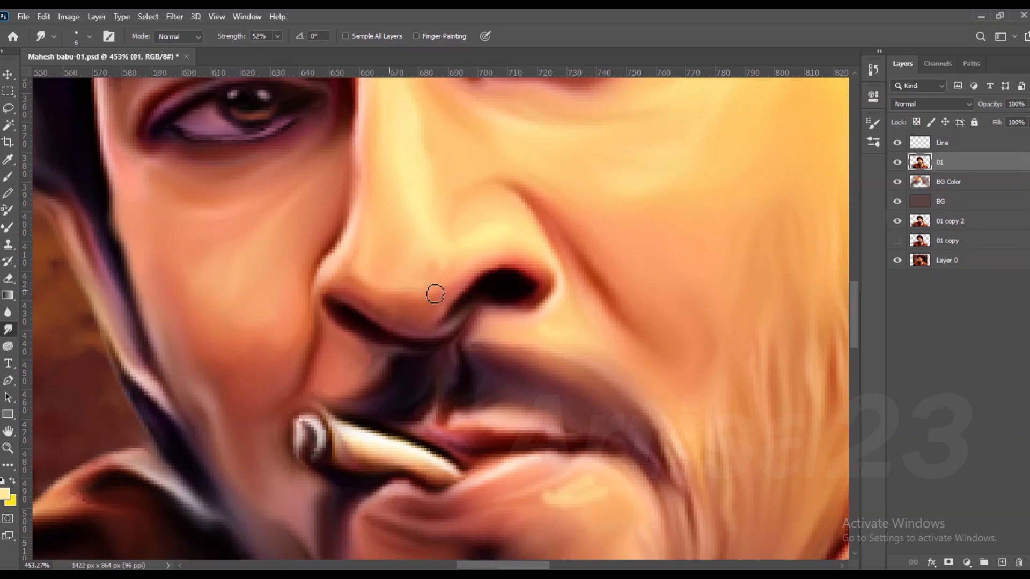
pyautogui.scroll(-6, 369, 253)
pyautogui.hotkey('ctrl', 's')
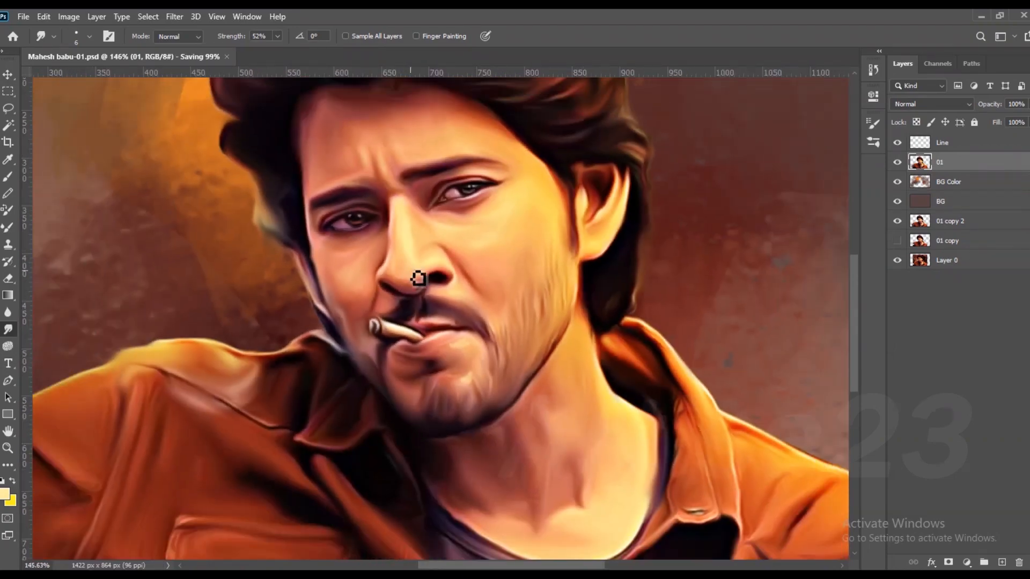
# - Return to the Line layer and blend the highlights below the lower lip and on the chin with a 15 px smudge
pyautogui.scroll(-3, 416, 280)
pyautogui.scroll(2, 455, 402)
pyautogui.hotkey('alt', ']')
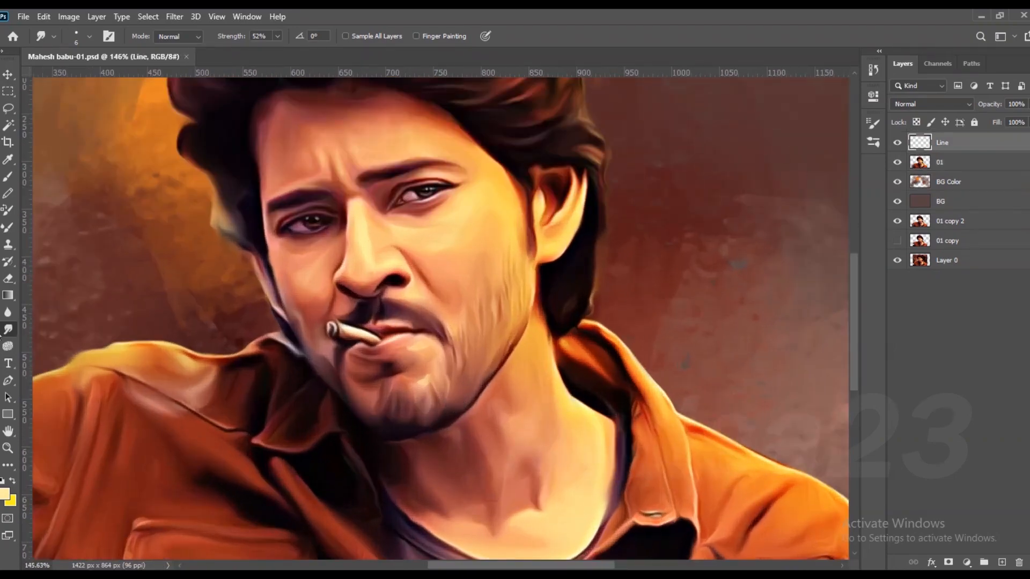
pyautogui.scroll(2, 423, 353)
pyautogui.press(']')
pyautogui.moveTo(424, 349); pyautogui.dragTo(418, 350)
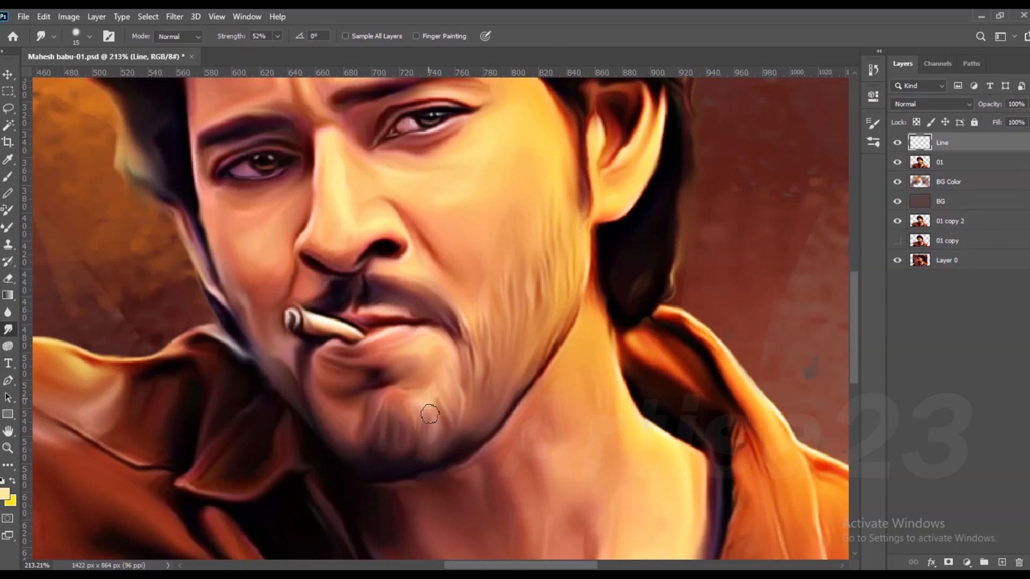
# - Sample dark red tones and paint thin 3 px contour lines along the lower and upper lip
pyautogui.press('b')
pyautogui.scroll(2, 477, 368)
pyautogui.keyDown('alt'); pyautogui.click(296, 352); pyautogui.keyUp('alt')
pyautogui.moveTo(398, 315); pyautogui.dragTo(320, 363)
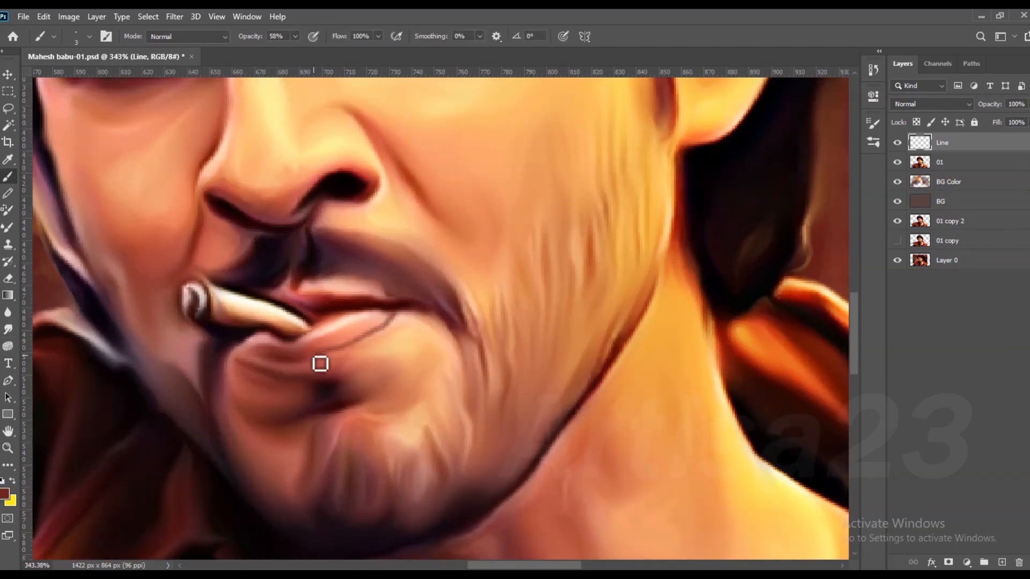
pyautogui.scroll(2, 285, 345)
pyautogui.moveTo(399, 311)
pyautogui.mouseDown()
pyautogui.moveTo(382, 333)
pyautogui.moveTo(302, 358)
pyautogui.mouseUp()
pyautogui.moveTo(344, 284); pyautogui.dragTo(391, 287)
pyautogui.keyDown('alt'); pyautogui.click(333, 289); pyautogui.keyUp('alt')
pyautogui.moveTo(326, 285); pyautogui.dragTo(292, 287)
pyautogui.keyDown('alt'); pyautogui.click(308, 293); pyautogui.keyUp('alt')
pyautogui.scroll(-3, 280, 287)
# - Blend the painted lip lines with a 10 px smudge brush and save the document
pyautogui.click(8, 329)
pyautogui.scroll(3, 277, 289)
pyautogui.press(']')
pyautogui.moveTo(428, 311); pyautogui.dragTo(377, 336)
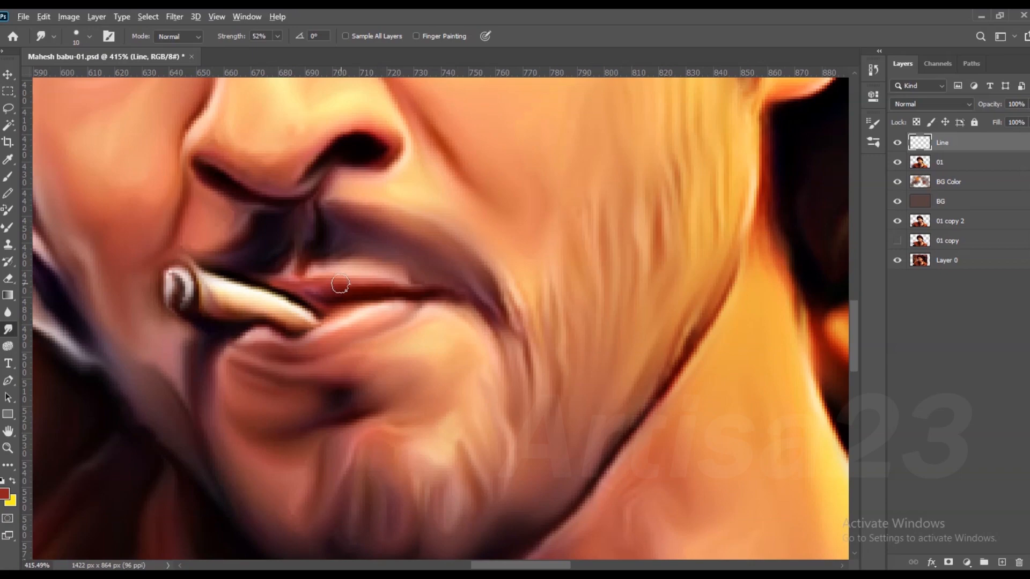
pyautogui.scroll(-4, 341, 284)
pyautogui.hotkey('ctrl', 's')
pyautogui.scroll(-2, 398, 308)
# - Sample bright orange from the jacket's shoulder edge and paint highlight strokes on the sleeves, collar and pocket folds
pyautogui.click(8, 177)
pyautogui.scroll(2, 654, 426)
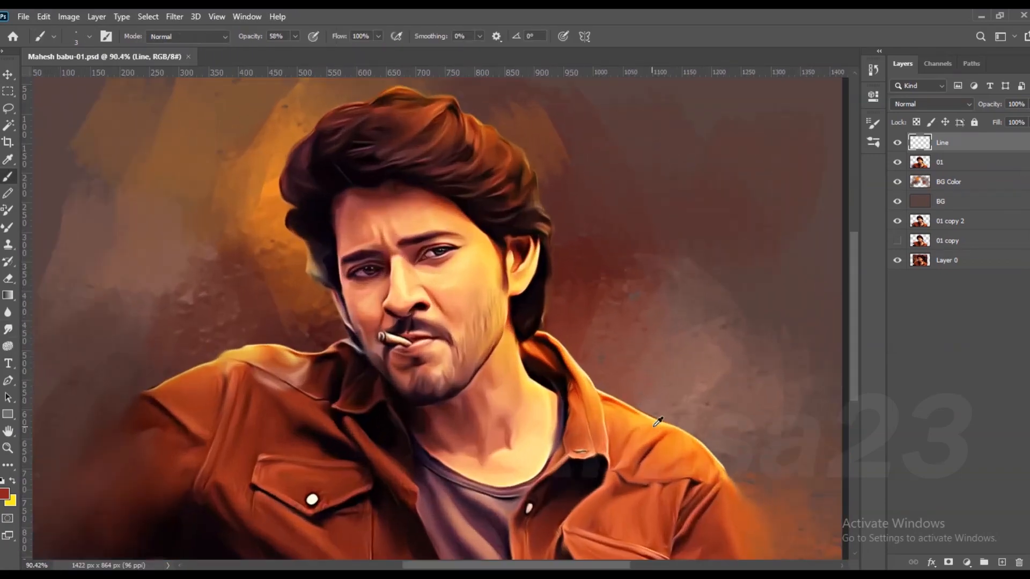
pyautogui.keyDown('alt'); pyautogui.click(657, 422); pyautogui.keyUp('alt')
pyautogui.scroll(-2, 647, 403)
pyautogui.moveTo(656, 441); pyautogui.dragTo(647, 446)
pyautogui.press(']')
pyautogui.moveTo(632, 472); pyautogui.dragTo(635, 498)
pyautogui.moveTo(600, 463); pyautogui.dragTo(607, 494)
pyautogui.moveTo(578, 395); pyautogui.dragTo(583, 419)
pyautogui.moveTo(353, 452); pyautogui.dragTo(313, 449)
pyautogui.moveTo(302, 396); pyautogui.dragTo(293, 431)
pyautogui.moveTo(240, 398)
pyautogui.mouseDown()
pyautogui.moveTo(279, 412)
pyautogui.moveTo(360, 415)
pyautogui.mouseUp()
pyautogui.moveTo(696, 515); pyautogui.dragTo(689, 487)
# - Blend the orange jacket highlights into the fabric with a 50 px smudge brush and save the document
pyautogui.click(7, 330)
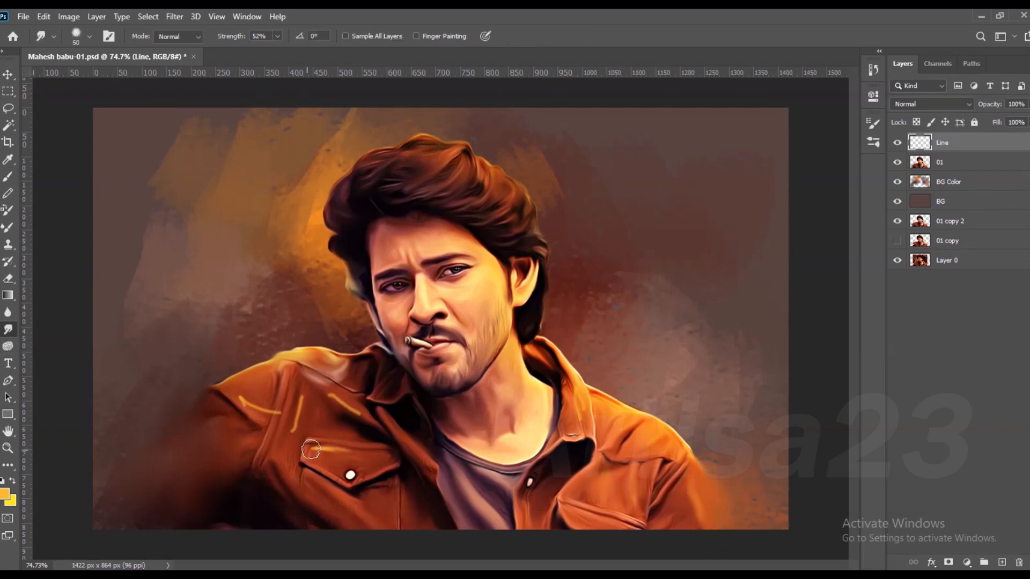
pyautogui.moveTo(293, 436); pyautogui.dragTo(296, 396)
pyautogui.moveTo(370, 426); pyautogui.dragTo(334, 411)
pyautogui.moveTo(232, 395); pyautogui.dragTo(256, 407)
pyautogui.scroll(-3, 351, 425)
pyautogui.scroll(6, 509, 445)
pyautogui.scroll(-2, 517, 383)
pyautogui.hotkey('ctrl', 's')
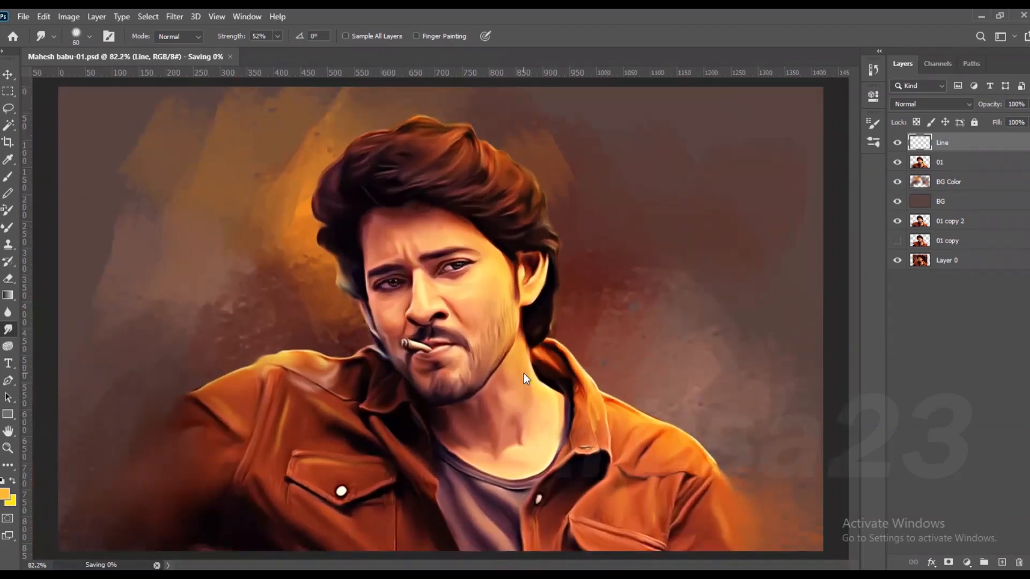
pyautogui.scroll(2, 495, 161)
pyautogui.scroll(-3, 494, 241)
pyautogui.scroll(1, 490, 258)
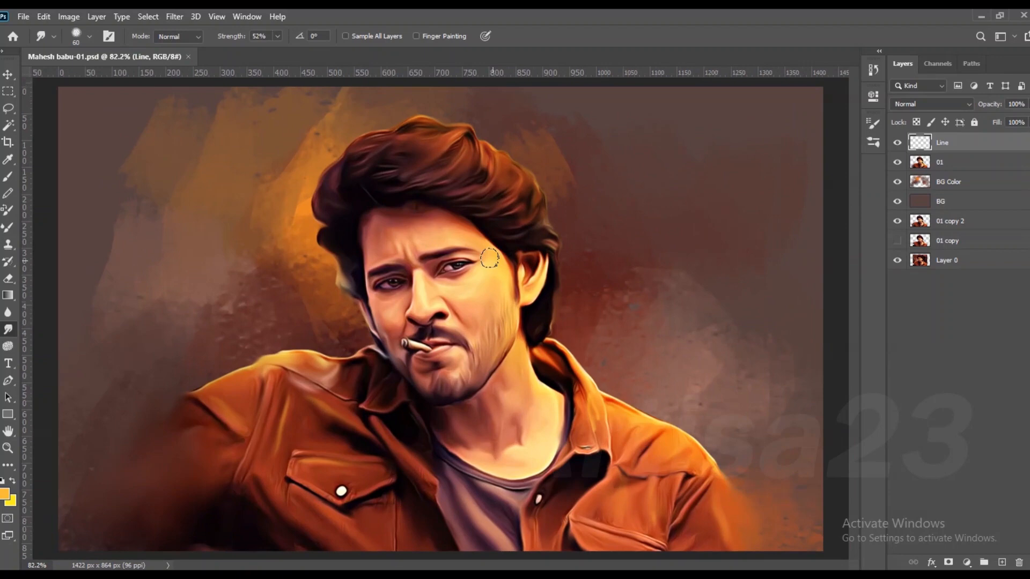
# - Add a new layer named Hair 01 and sample an orange tone for the brush
pyautogui.click(1001, 562)
pyautogui.press('Return')
pyautogui.scroll(-2, 503, 308)
pyautogui.click(8, 176)
pyautogui.scroll(1, 558, 333)
pyautogui.keyDown('alt'); pyautogui.click(556, 340); pyautogui.keyUp('alt')
pyautogui.scroll(3, 485, 168)
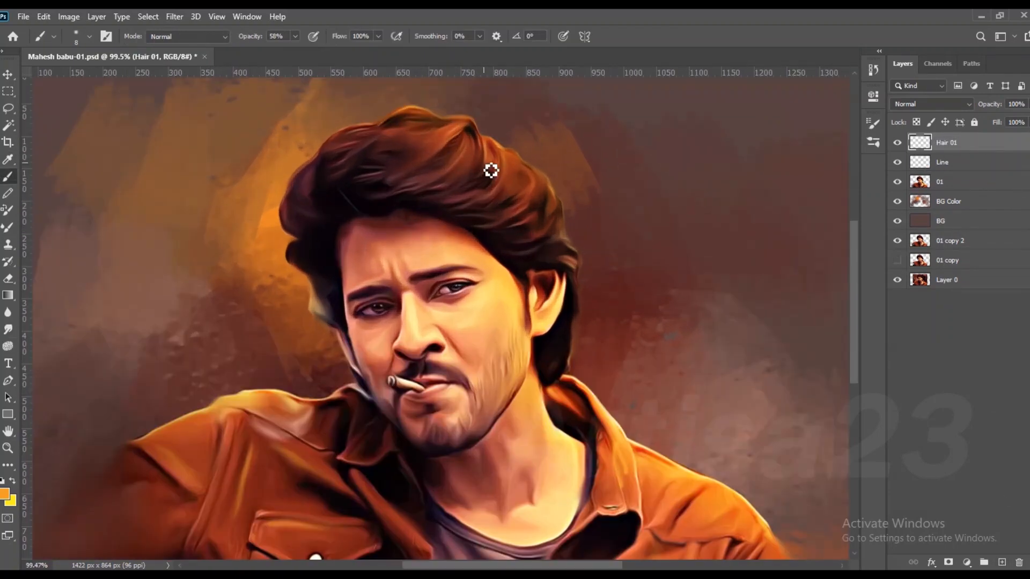
# - Choose a Lock hair brush from the Artisa Ultimate Hair Brushes set and reduce its size to 20 px
pyautogui.click(110, 35)
pyautogui.click(698, 118)
pyautogui.scroll(-10, 717, 355)
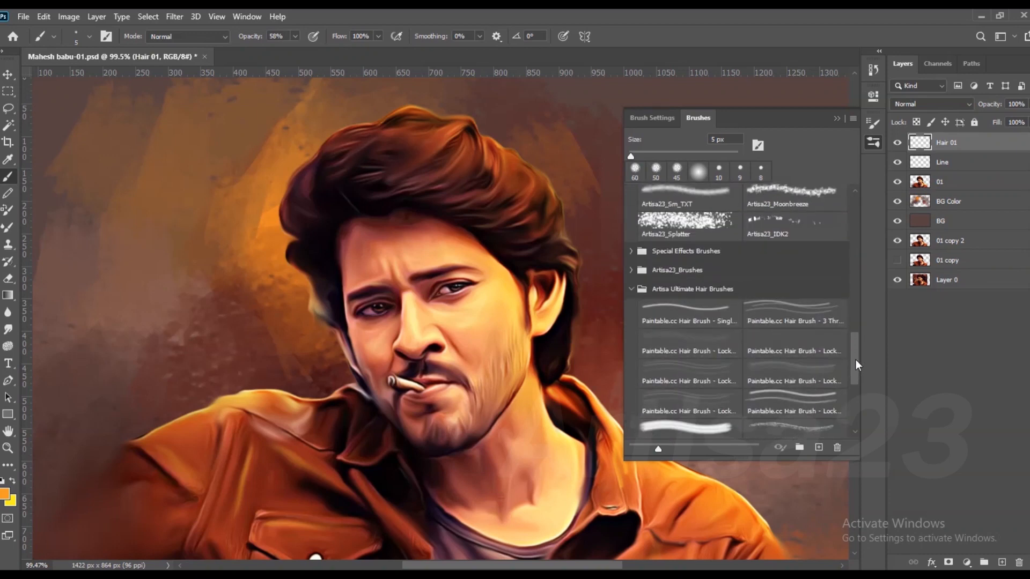
pyautogui.doubleClick(727, 348)
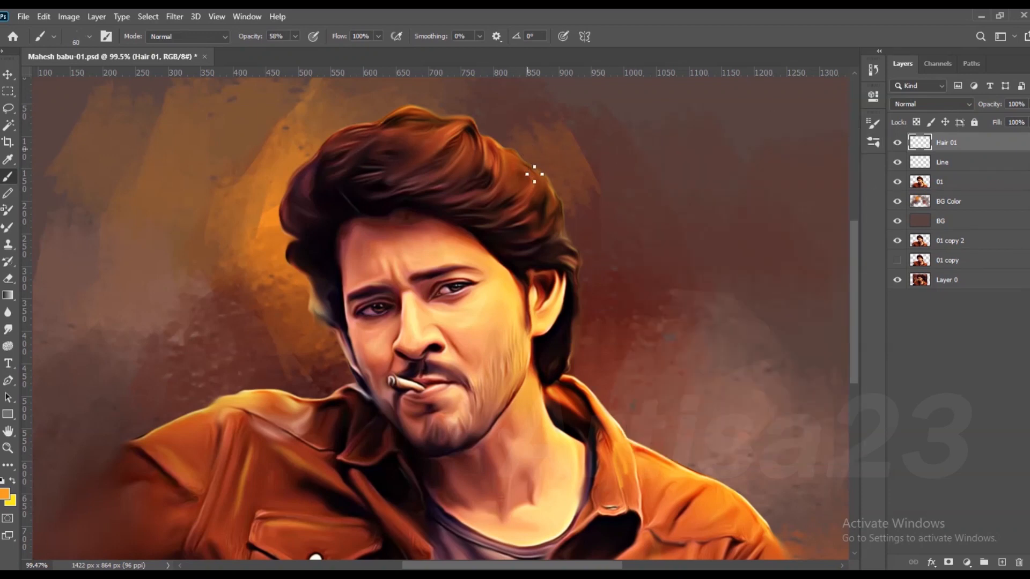
pyautogui.scroll(3, 534, 174)
pyautogui.press('[')
# - Paint orange hair strands over the crown, the swept-back top and the lit side of the hair
pyautogui.moveTo(459, 150); pyautogui.dragTo(433, 195)
pyautogui.moveTo(446, 146)
pyautogui.mouseDown()
pyautogui.moveTo(417, 187)
pyautogui.moveTo(384, 189)
pyautogui.mouseUp()
pyautogui.moveTo(410, 137); pyautogui.dragTo(367, 178)
pyautogui.moveTo(575, 217)
pyautogui.mouseDown()
pyautogui.moveTo(536, 281)
pyautogui.moveTo(569, 293)
pyautogui.mouseUp()
pyautogui.scroll(-2, 597, 262)
pyautogui.scroll(2, 338, 217)
pyautogui.moveTo(360, 167); pyautogui.dragTo(334, 211)
pyautogui.scroll(-2, 429, 215)
# - Sample a mauve tone and paint strands along the lower front sweep of the hair above the forehead
pyautogui.keyDown('alt'); pyautogui.click(489, 368); pyautogui.keyUp('alt')
pyautogui.scroll(2, 433, 213)
pyautogui.scroll(2, 453, 199)
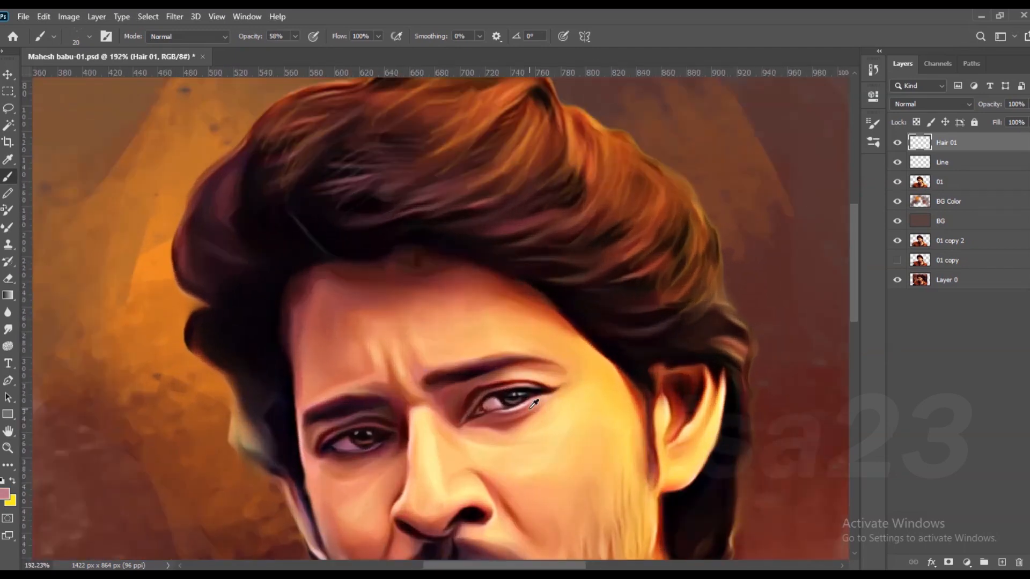
pyautogui.moveTo(471, 224)
pyautogui.mouseDown()
pyautogui.moveTo(549, 239)
pyautogui.moveTo(632, 324)
pyautogui.moveTo(670, 325)
pyautogui.mouseUp()
pyautogui.scroll(-2, 670, 325)
# - Paint mauve strands through the dark hair on the shaded side of the head down to the temple
pyautogui.scroll(3, 345, 242)
pyautogui.moveTo(333, 187)
pyautogui.mouseDown()
pyautogui.moveTo(328, 244)
pyautogui.moveTo(382, 274)
pyautogui.mouseUp()
pyautogui.moveTo(314, 276)
pyautogui.mouseDown()
pyautogui.moveTo(397, 292)
pyautogui.moveTo(392, 300)
pyautogui.mouseUp()
pyautogui.moveTo(375, 306)
pyautogui.mouseDown()
pyautogui.moveTo(329, 330)
pyautogui.moveTo(360, 323)
pyautogui.mouseUp()
pyautogui.moveTo(327, 352)
pyautogui.mouseDown()
pyautogui.moveTo(378, 336)
pyautogui.moveTo(386, 394)
pyautogui.mouseUp()
pyautogui.scroll(-3, 374, 395)
pyautogui.scroll(3, 391, 462)
# - Touch up the hair beside the shaded temple with a sampled tone and pick black from the dark hair
pyautogui.keyDown('alt'); pyautogui.click(384, 448); pyautogui.keyUp('alt')
pyautogui.moveTo(338, 427); pyautogui.dragTo(364, 437)
pyautogui.keyDown('alt'); pyautogui.click(383, 437); pyautogui.keyUp('alt')
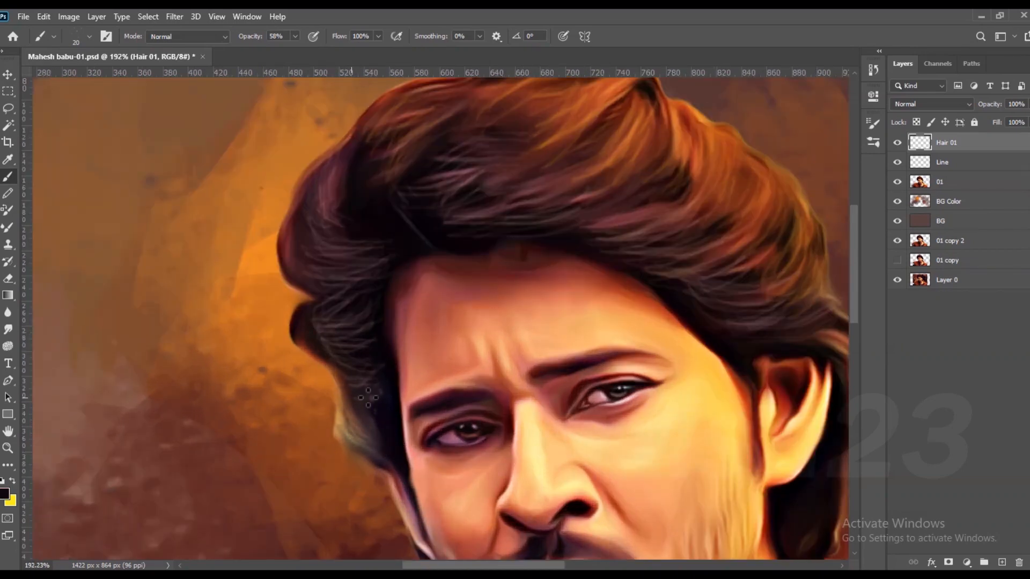
# - Sample orange from the lit hair and paint strands along the outer edge of the crown's lit side
pyautogui.scroll(-3, 526, 193)
pyautogui.scroll(2, 505, 272)
pyautogui.scroll(2, 524, 195)
pyautogui.keyDown('alt'); pyautogui.click(524, 195); pyautogui.keyUp('alt')
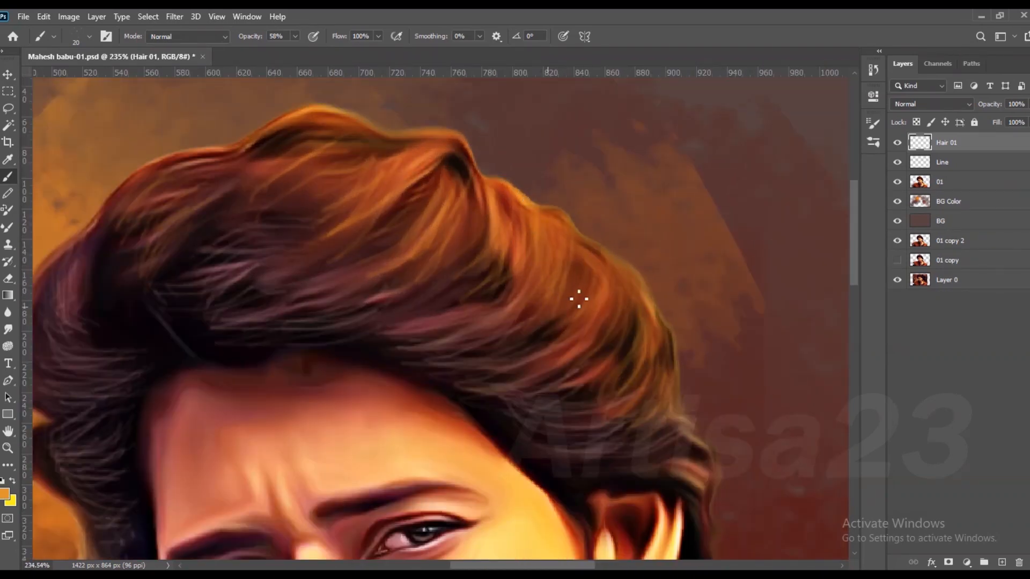
pyautogui.moveTo(611, 351); pyautogui.dragTo(637, 314)
pyautogui.moveTo(663, 320); pyautogui.dragTo(666, 379)
# - Paint fine orange strands down the hair behind the ear to its tips above the collar
pyautogui.scroll(-4, 601, 214)
pyautogui.scroll(3, 641, 357)
pyautogui.moveTo(644, 339); pyautogui.dragTo(628, 459)
pyautogui.scroll(2, 633, 439)
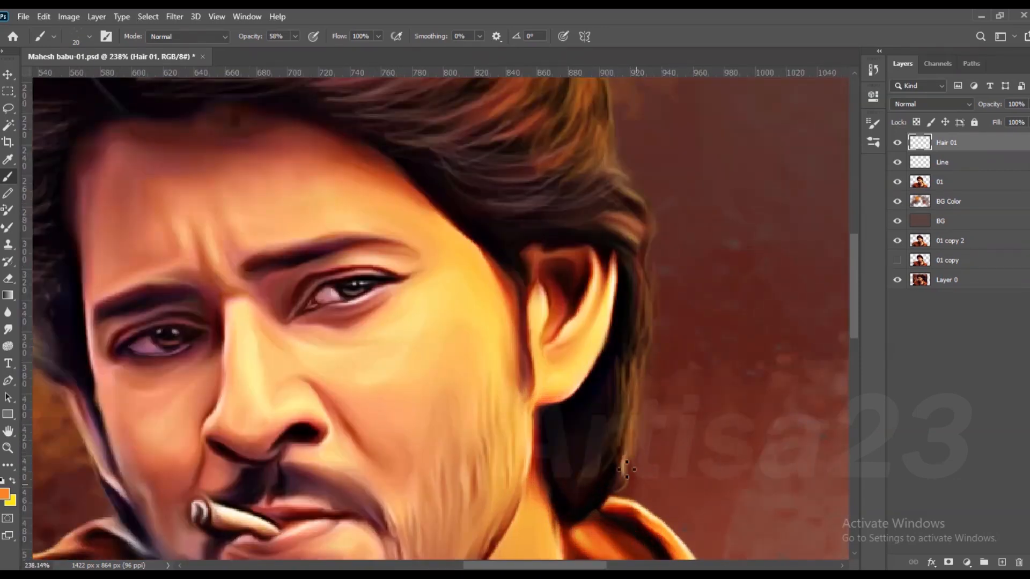
pyautogui.moveTo(627, 425); pyautogui.dragTo(591, 508)
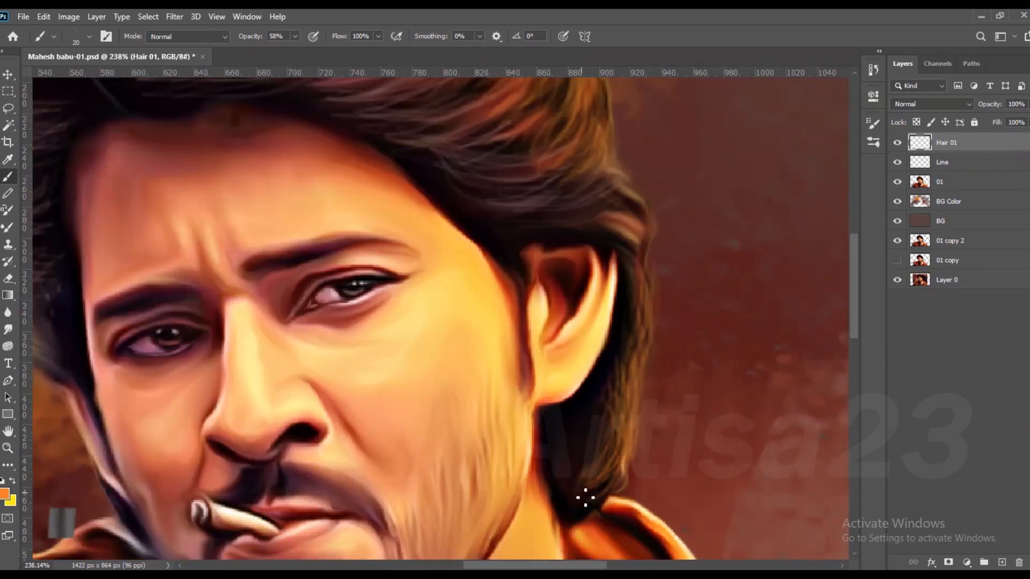
pyautogui.scroll(-3, 616, 343)
pyautogui.scroll(2, 293, 386)
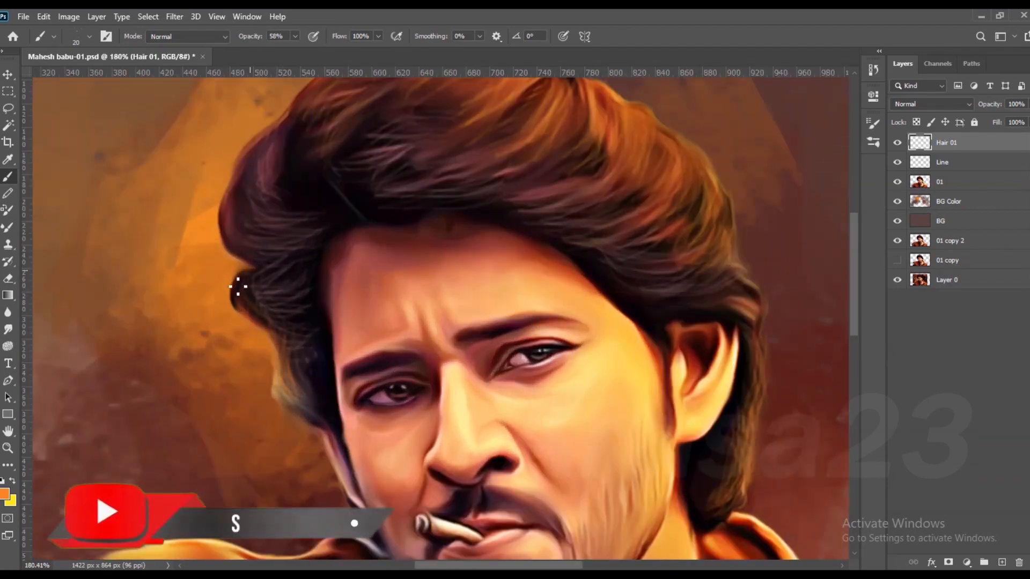
pyautogui.scroll(-3, 255, 268)
pyautogui.scroll(2, 305, 175)
pyautogui.scroll(-3, 374, 258)
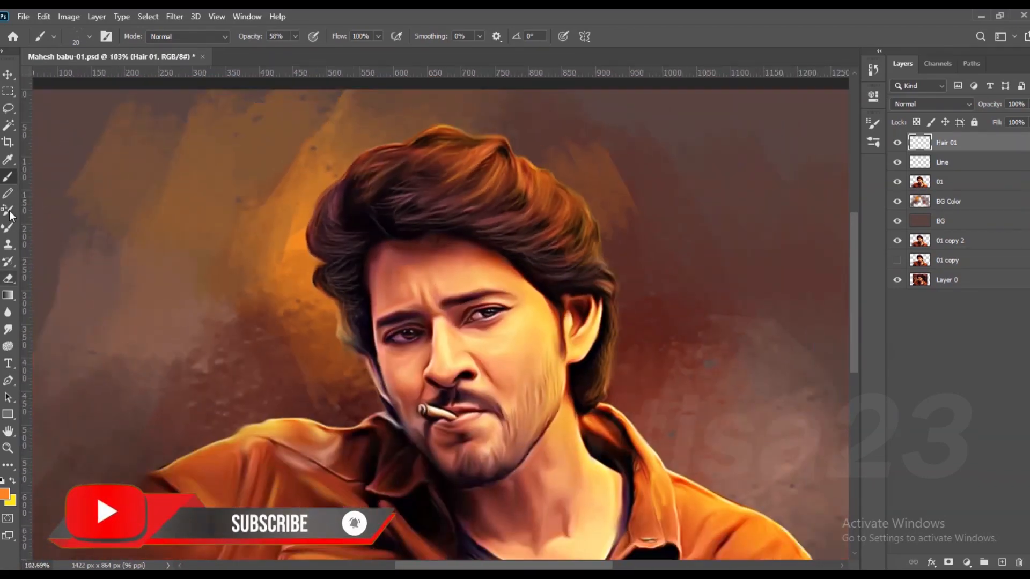
# - Switch to the Hard Round brush and reduce its size to 1 px
pyautogui.click(102, 40)
pyautogui.click(699, 118)
pyautogui.moveTo(855, 351); pyautogui.dragTo(855, 215)
pyautogui.click(790, 211)
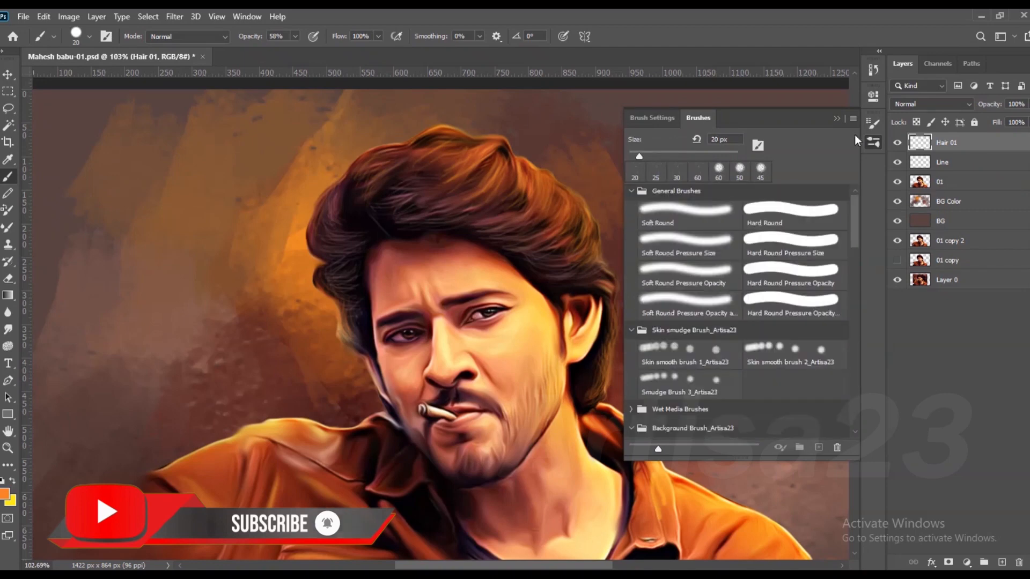
pyautogui.click(871, 140)
pyautogui.scroll(2, 513, 127)
pyautogui.scroll(2, 513, 127)
pyautogui.press('[')
pyautogui.press('[')
pyautogui.press('[')
pyautogui.press('[')
pyautogui.press('[')
pyautogui.press('[')
pyautogui.press('[')
pyautogui.press('[')
pyautogui.press('[')
pyautogui.press('[')
pyautogui.press('[')
pyautogui.scroll(2, 546, 199)
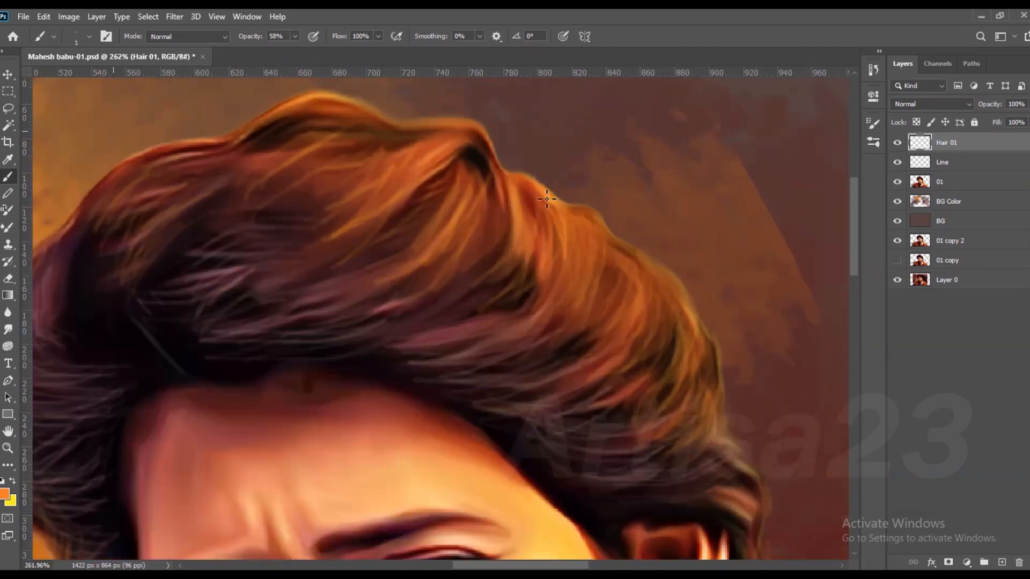
# - Sample orange from the lit hair and paint hair-thin strands across the crown's lit side and stray hairs along its peak
pyautogui.moveTo(520, 235); pyautogui.dragTo(523, 266)
pyautogui.keyDown('alt'); pyautogui.click(546, 185); pyautogui.keyUp('alt')
pyautogui.scroll(-2, 546, 183)
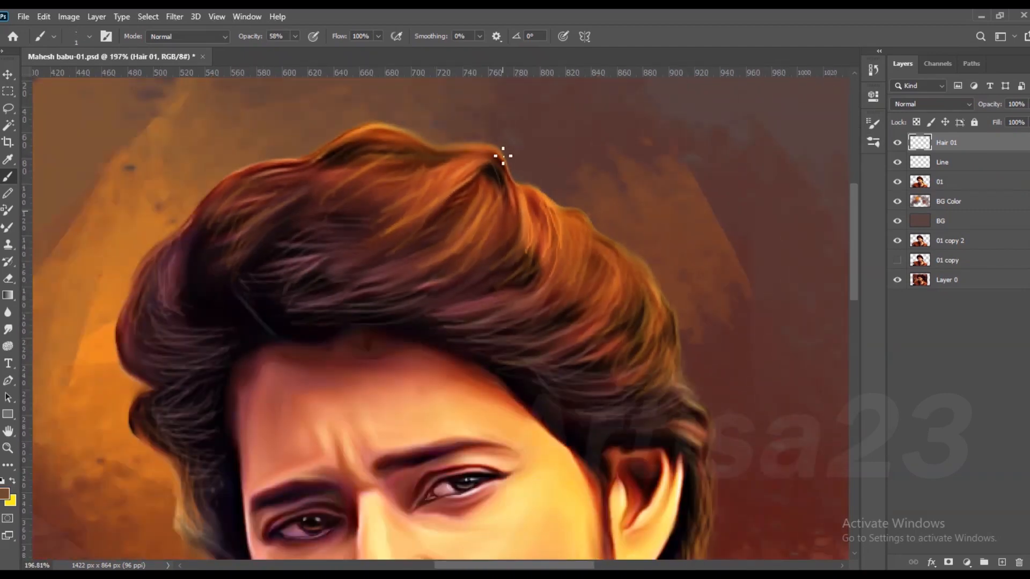
pyautogui.scroll(2, 507, 156)
pyautogui.keyDown('alt'); pyautogui.click(567, 206); pyautogui.keyUp('alt')
pyautogui.moveTo(489, 160); pyautogui.dragTo(518, 229)
pyautogui.moveTo(490, 162); pyautogui.dragTo(471, 241)
pyautogui.moveTo(475, 152); pyautogui.dragTo(445, 241)
pyautogui.moveTo(438, 189); pyautogui.dragTo(381, 234)
pyautogui.scroll(-2, 464, 196)
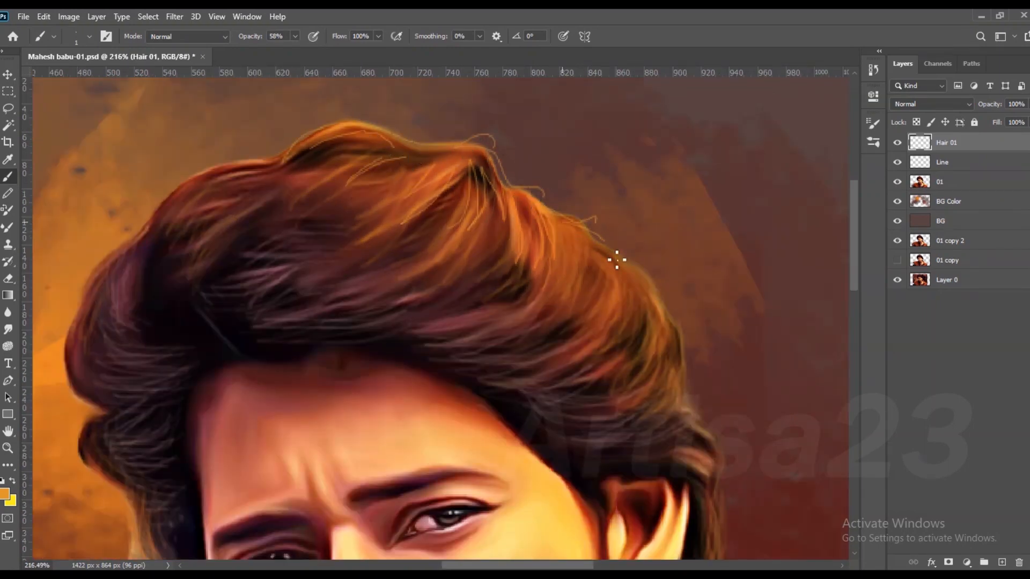
# - Paint thin orange flyaway strands down the hair's lit outer edge and over the crown's shaded-side outline
pyautogui.scroll(-2, 556, 288)
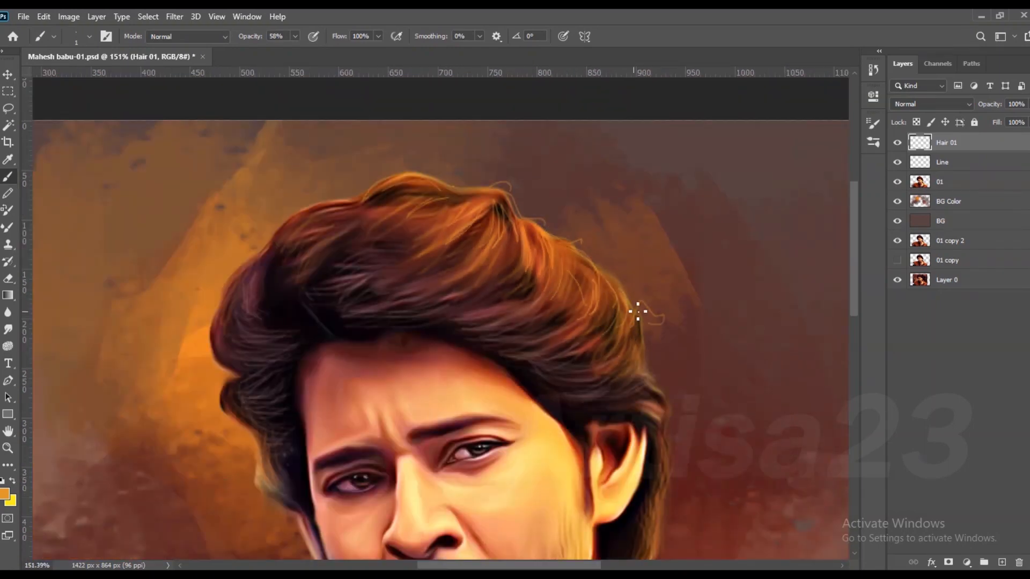
pyautogui.scroll(2, 649, 322)
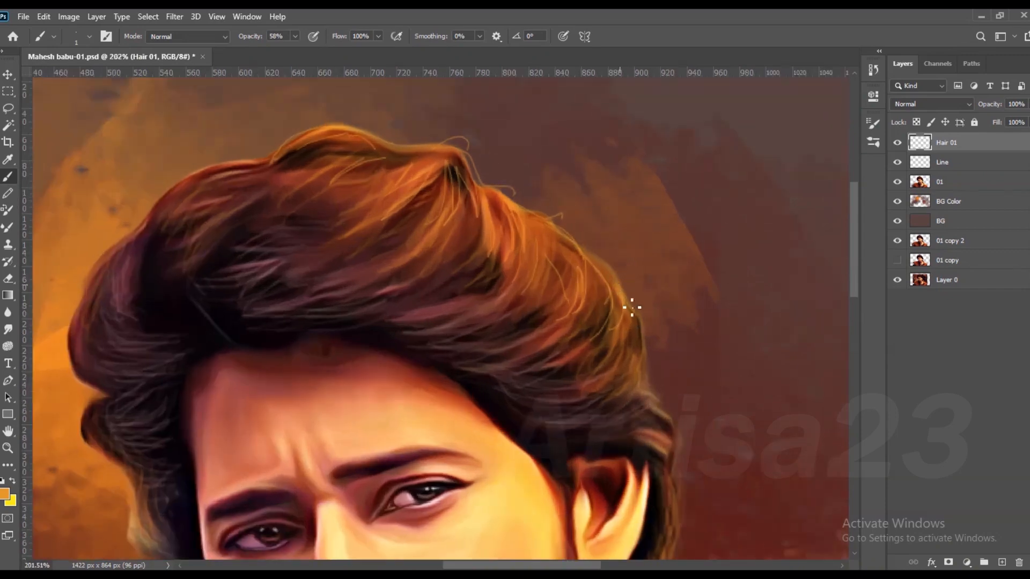
pyautogui.scroll(-3, 673, 427)
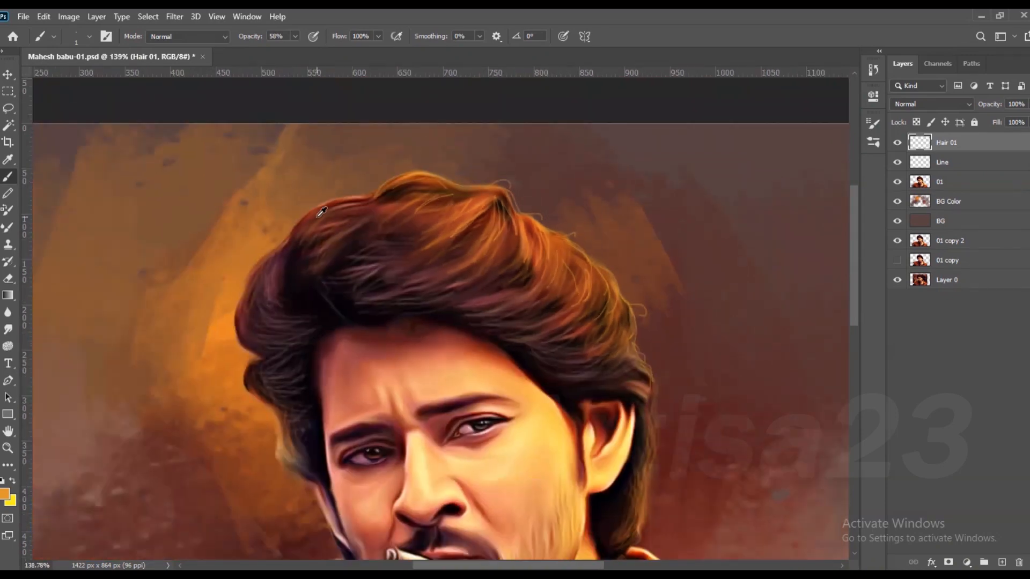
pyautogui.scroll(3, 427, 158)
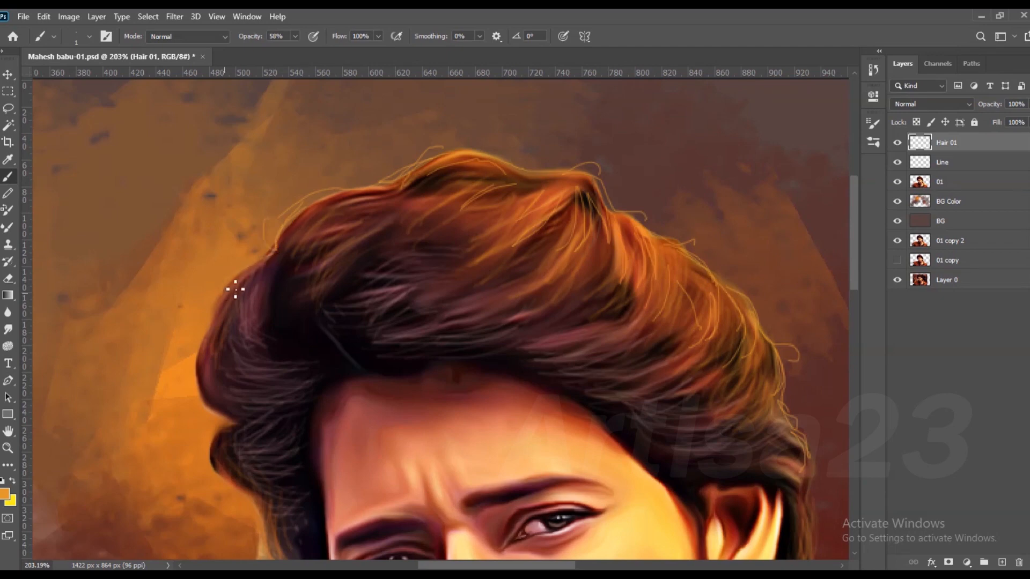
# - Paint thin orange flyaway strands along the shaded side's outline, through the notch and down to the temple
pyautogui.scroll(-1, 260, 242)
pyautogui.scroll(-2, 337, 249)
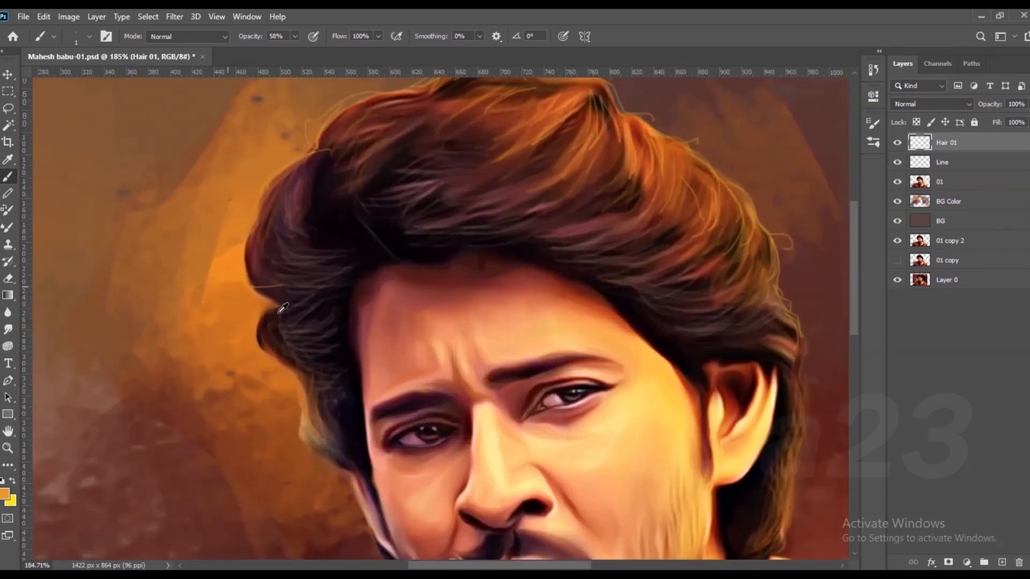
pyautogui.scroll(4, 246, 246)
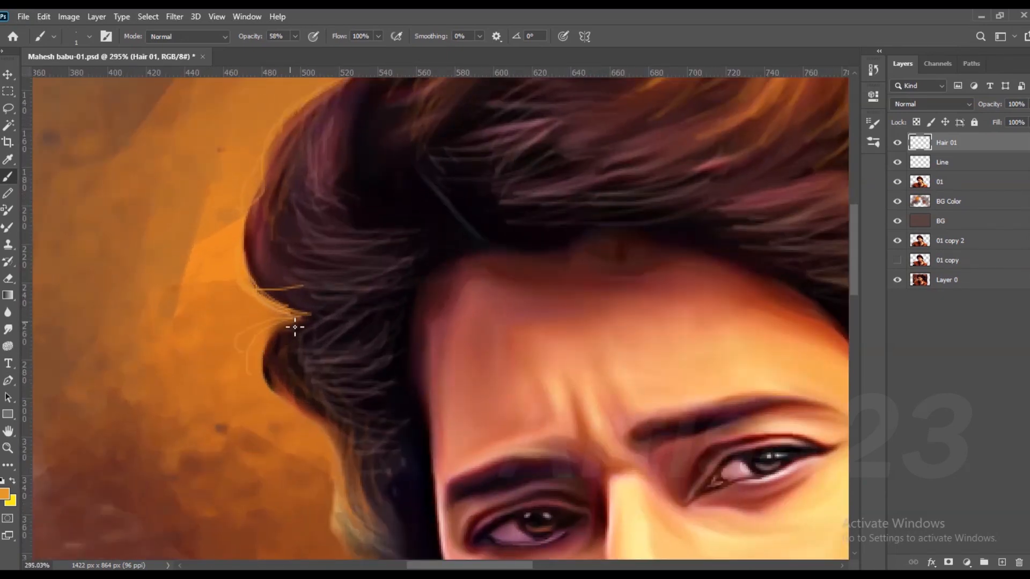
pyautogui.scroll(-1, 298, 397)
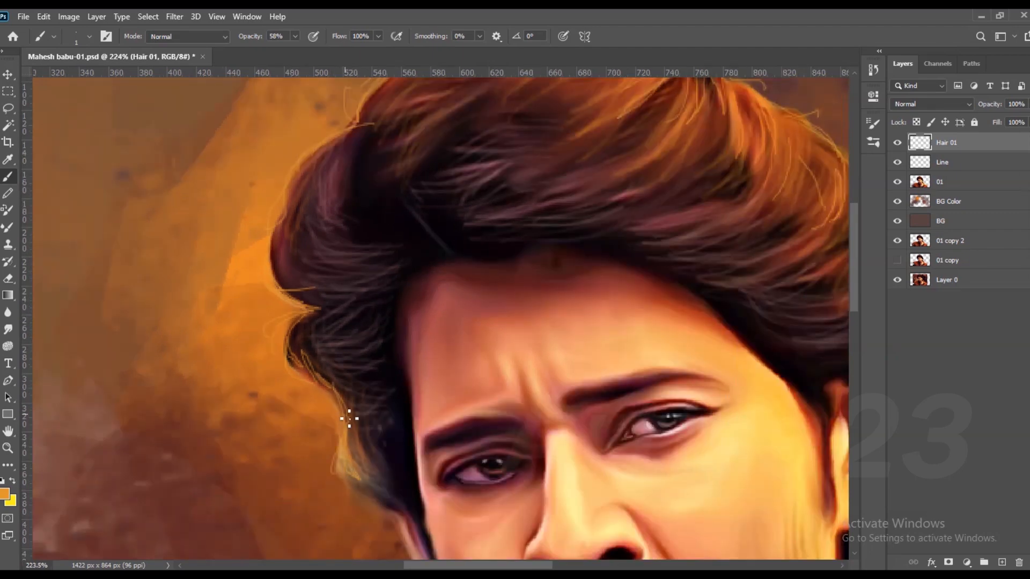
pyautogui.scroll(-3, 368, 458)
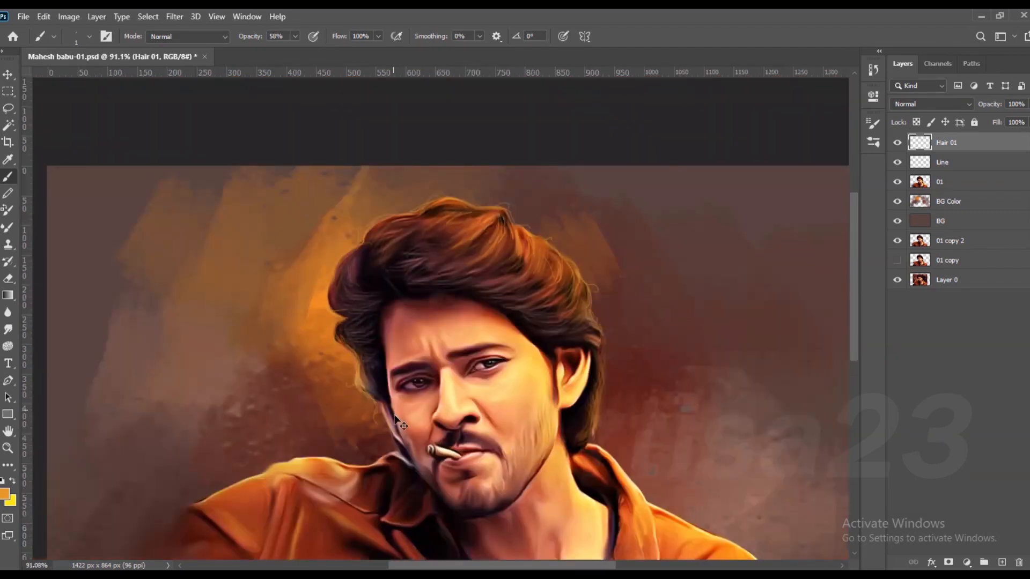
# - Add loose orange strands along the outer edge of the hair behind the ear, down towards the collar
pyautogui.scroll(3, 671, 415)
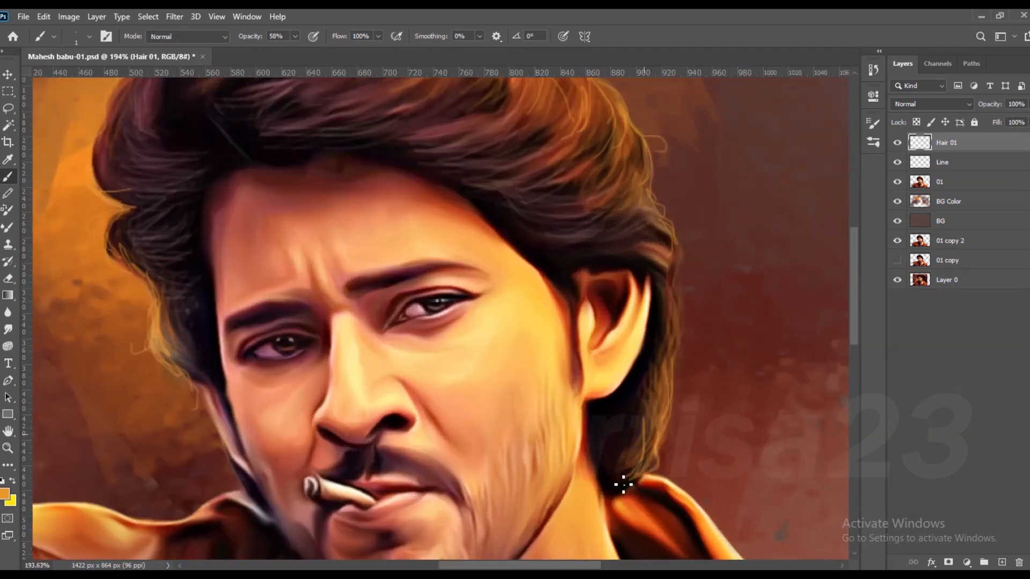
pyautogui.scroll(3, 666, 364)
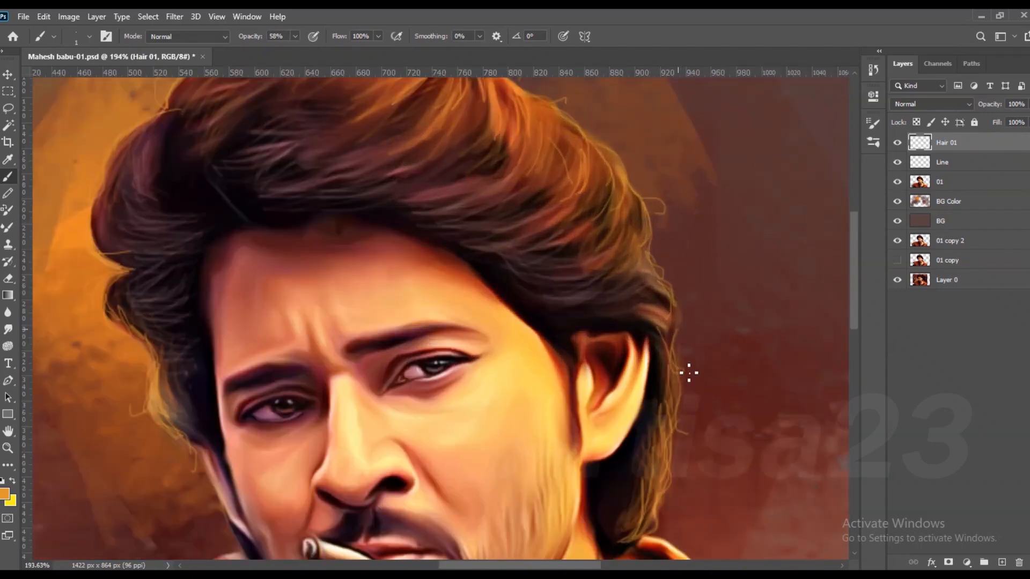
pyautogui.scroll(-2, 676, 366)
# - Add loose strands along the top of the crown and paint reddish-orange sampled strands into the hair
pyautogui.scroll(3, 605, 207)
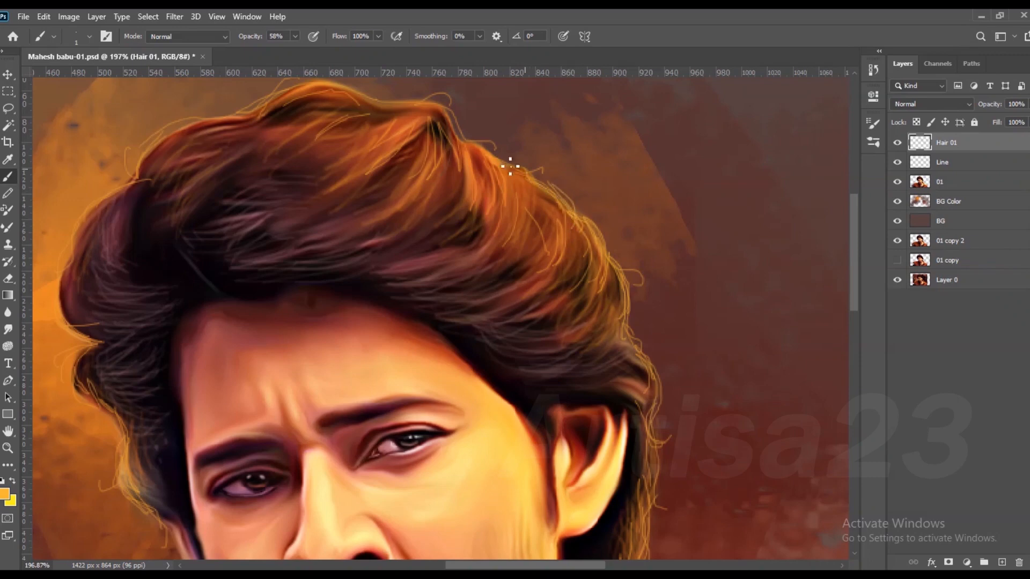
pyautogui.scroll(-3, 461, 153)
pyautogui.moveTo(380, 108); pyautogui.dragTo(433, 122)
pyautogui.scroll(3, 429, 147)
pyautogui.scroll(-3, 451, 142)
pyautogui.keyDown('alt'); pyautogui.click(399, 150); pyautogui.keyUp('alt')
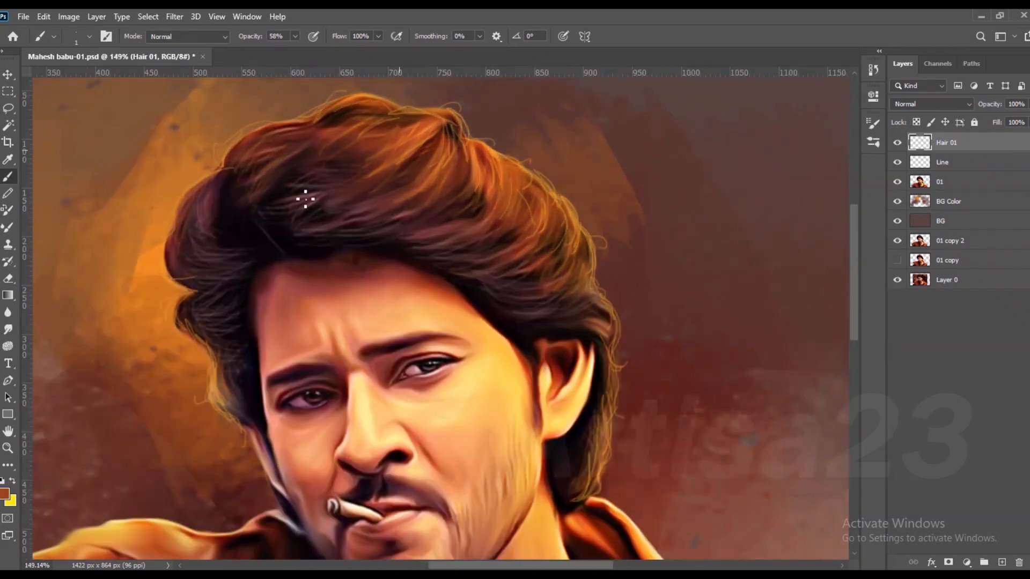
pyautogui.scroll(-5, 438, 184)
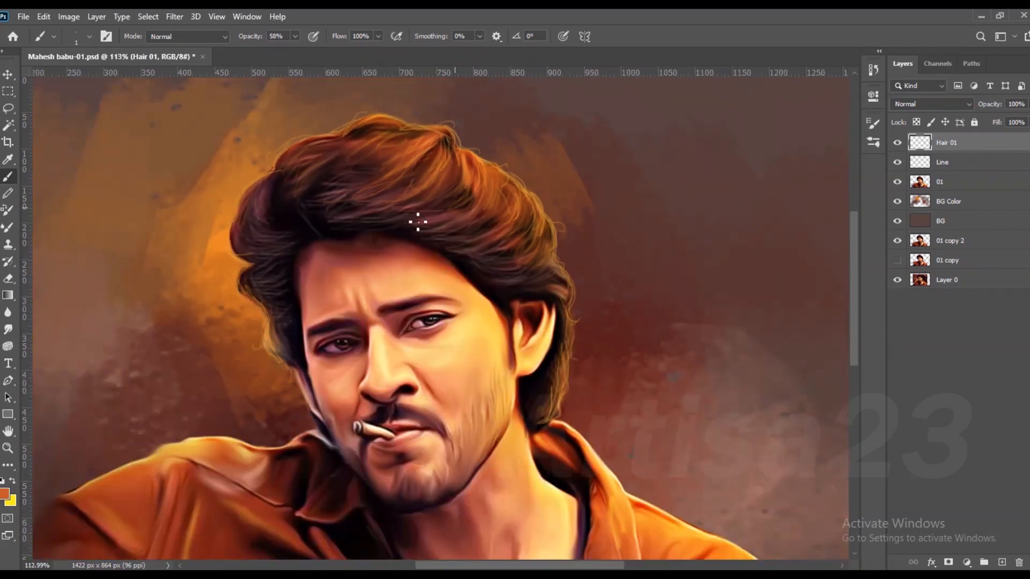
# - Save the document and add a new layer named Eyebrow hair above Hair 01
pyautogui.hotkey('ctrl', 's')
pyautogui.scroll(5, 471, 305)
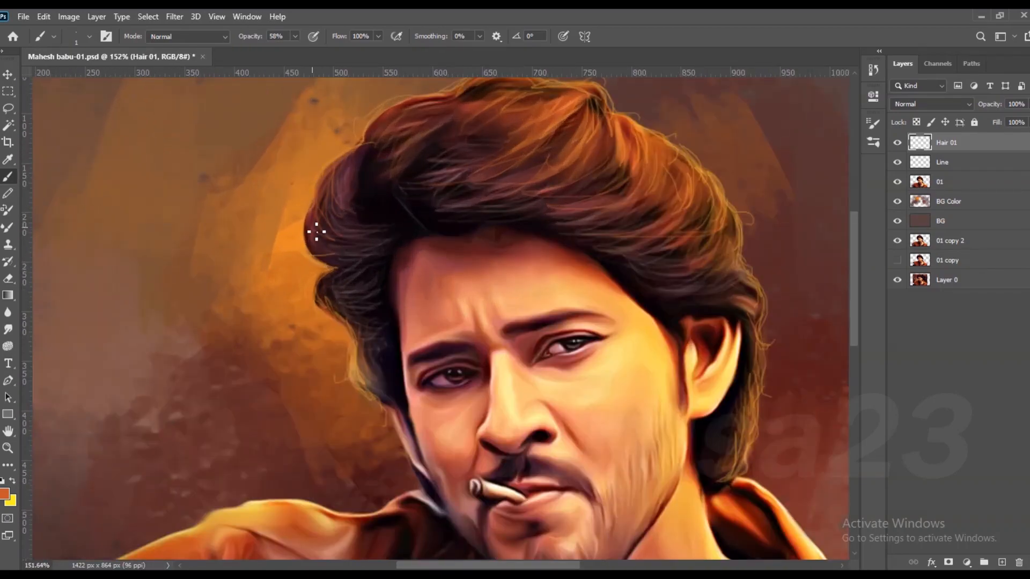
pyautogui.scroll(-4, 387, 253)
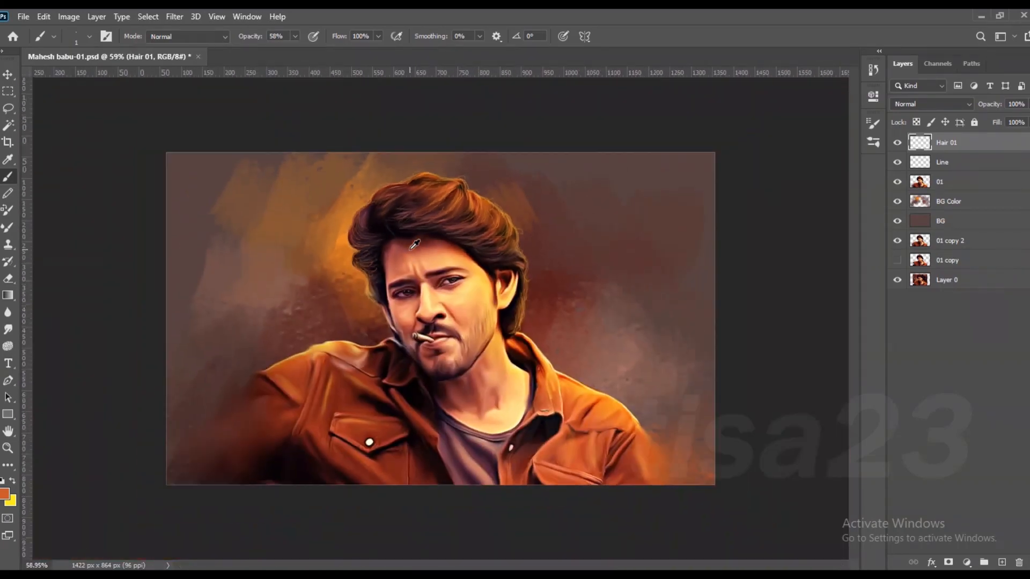
pyautogui.hotkey('ctrl', 'shift', 'alt', 'n')
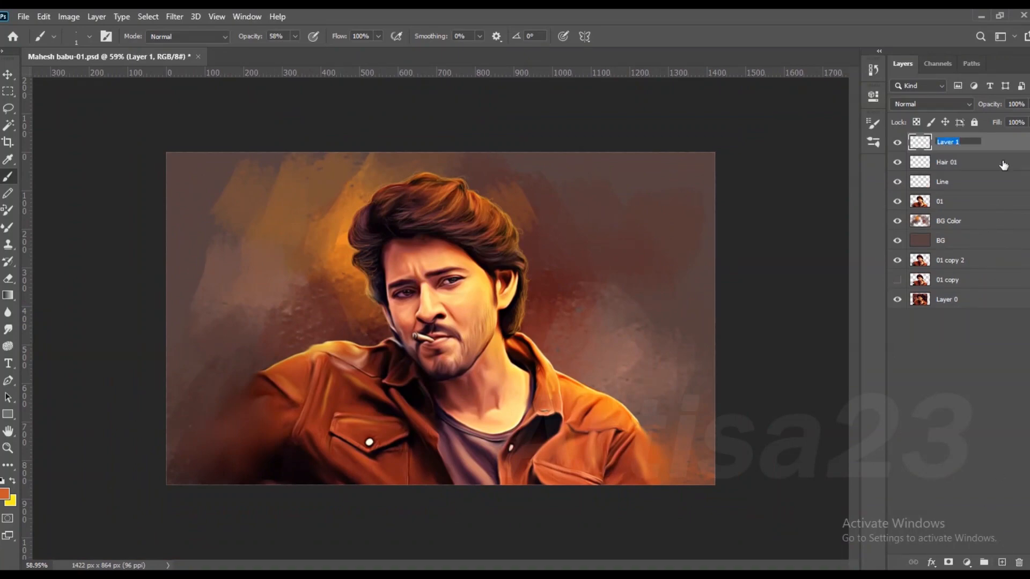
pyautogui.press('Return')
# - Paint fine hairs through the eyebrow on the face's lit side, using sampled brown and dark tones
pyautogui.scroll(10, 480, 261)
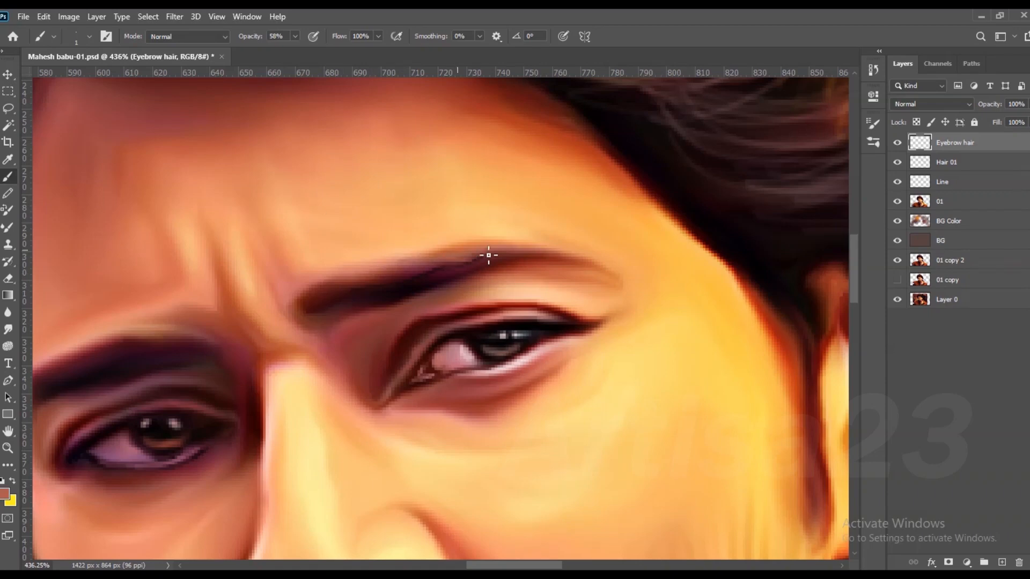
pyautogui.moveTo(389, 281)
pyautogui.mouseDown()
pyautogui.moveTo(310, 303)
pyautogui.moveTo(443, 291)
pyautogui.mouseUp()
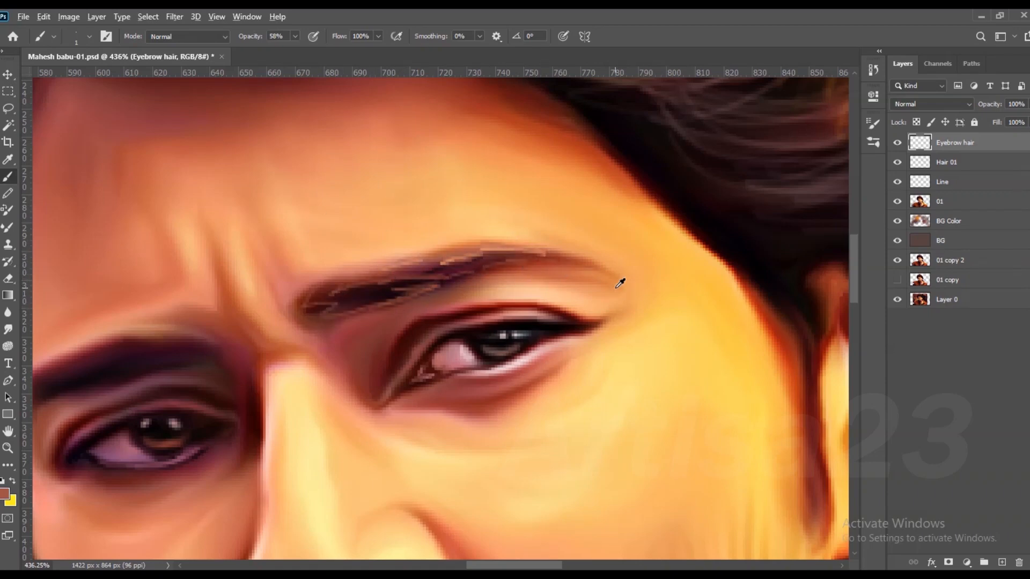
pyautogui.keyDown('alt'); pyautogui.click(391, 280); pyautogui.keyUp('alt')
pyautogui.moveTo(533, 256); pyautogui.dragTo(575, 269)
pyautogui.scroll(-3, 599, 278)
pyautogui.scroll(3, 280, 327)
pyautogui.keyDown('alt'); pyautogui.click(333, 301); pyautogui.keyUp('alt')
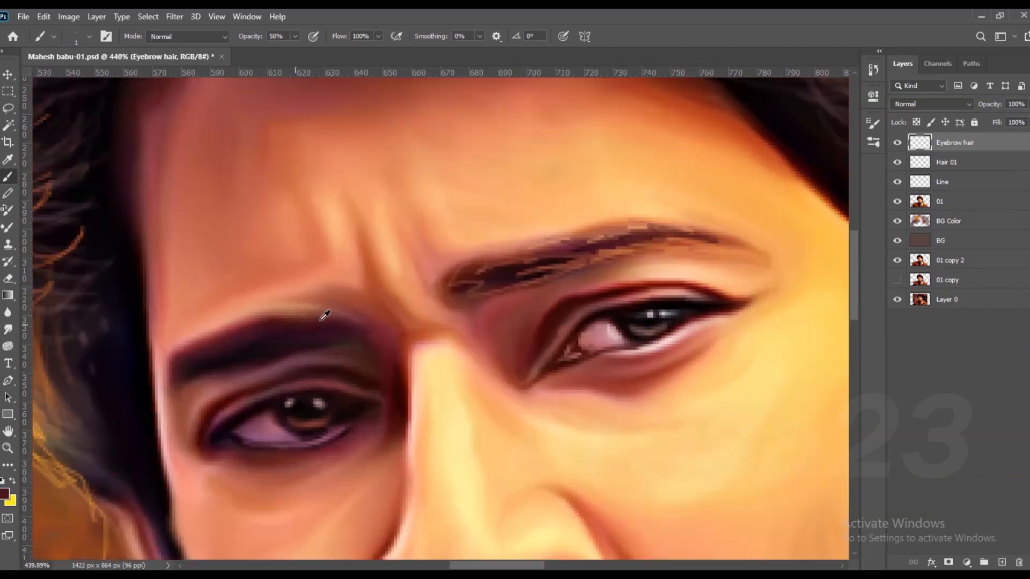
# - Sample a reddish-brown tone and paint fine hairs along the upper and lower edges of the shaded-side eyebrow
pyautogui.keyDown('alt'); pyautogui.click(267, 299); pyautogui.keyUp('alt')
pyautogui.moveTo(284, 315); pyautogui.dragTo(194, 349)
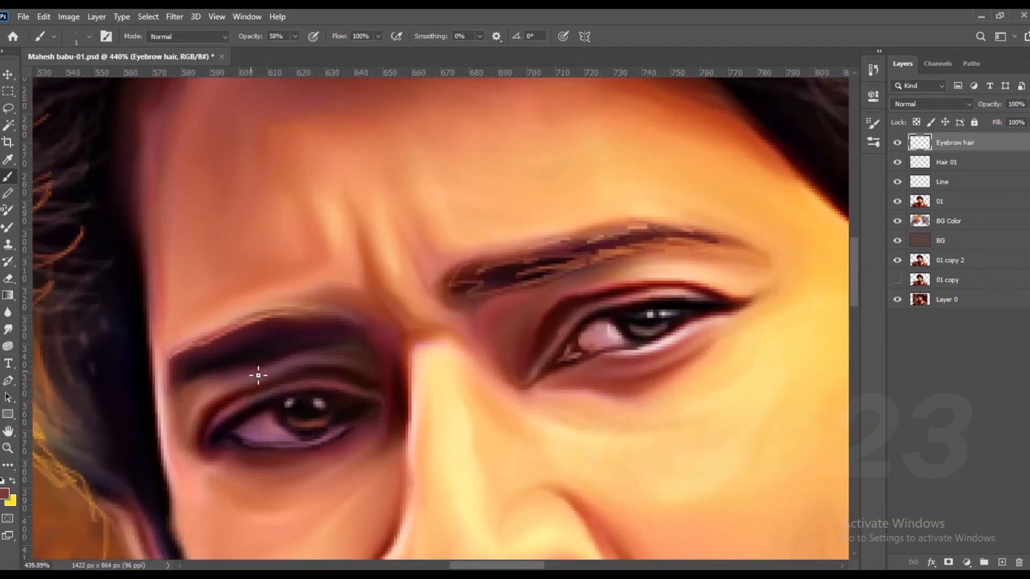
pyautogui.moveTo(292, 349); pyautogui.dragTo(215, 369)
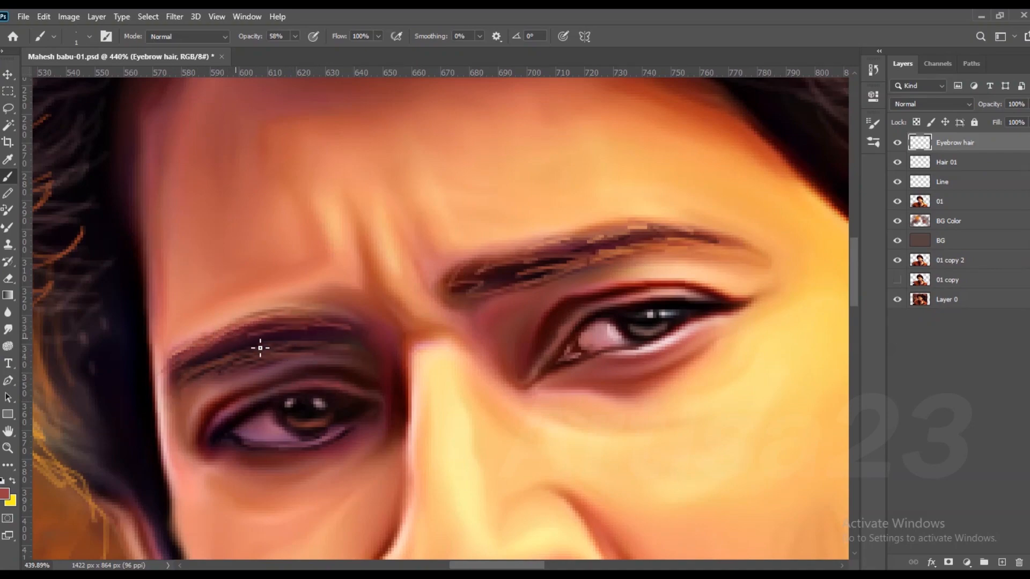
# - Sample a dark tone and paint fine hairs over the moustache and the patch below the lower lip
pyautogui.scroll(-5, 240, 343)
pyautogui.scroll(4, 332, 414)
pyautogui.keyDown('alt'); pyautogui.click(333, 414); pyautogui.keyUp('alt')
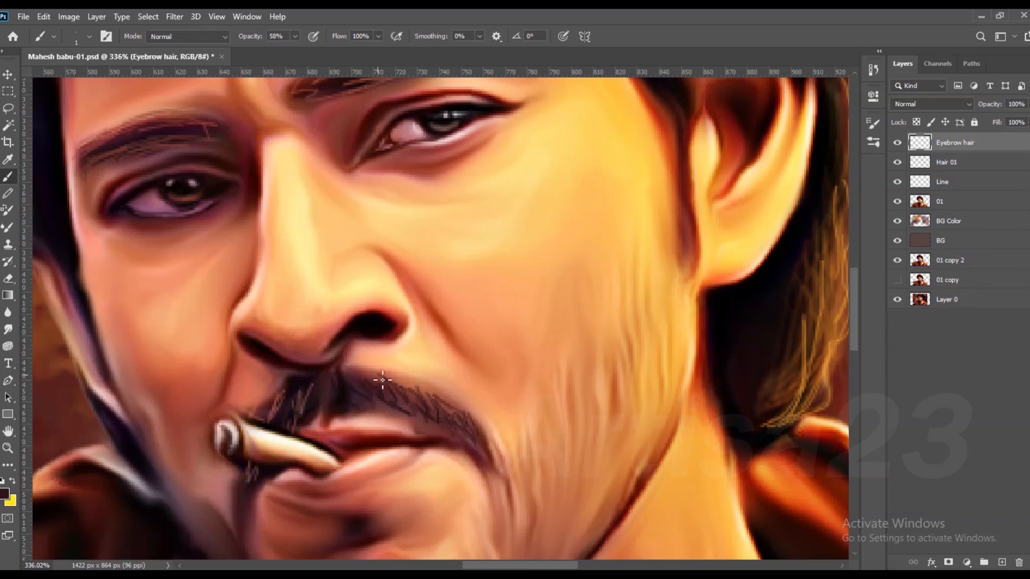
pyautogui.scroll(-5, 275, 452)
pyautogui.scroll(5, 371, 460)
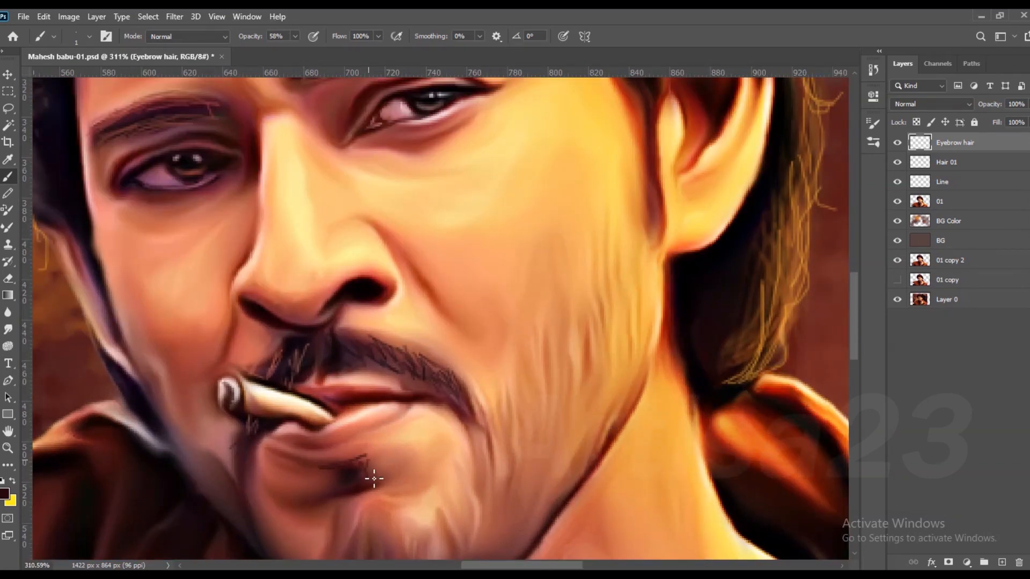
pyautogui.scroll(-5, 374, 479)
pyautogui.scroll(3, 471, 376)
pyautogui.scroll(-3, 430, 375)
pyautogui.scroll(3, 393, 346)
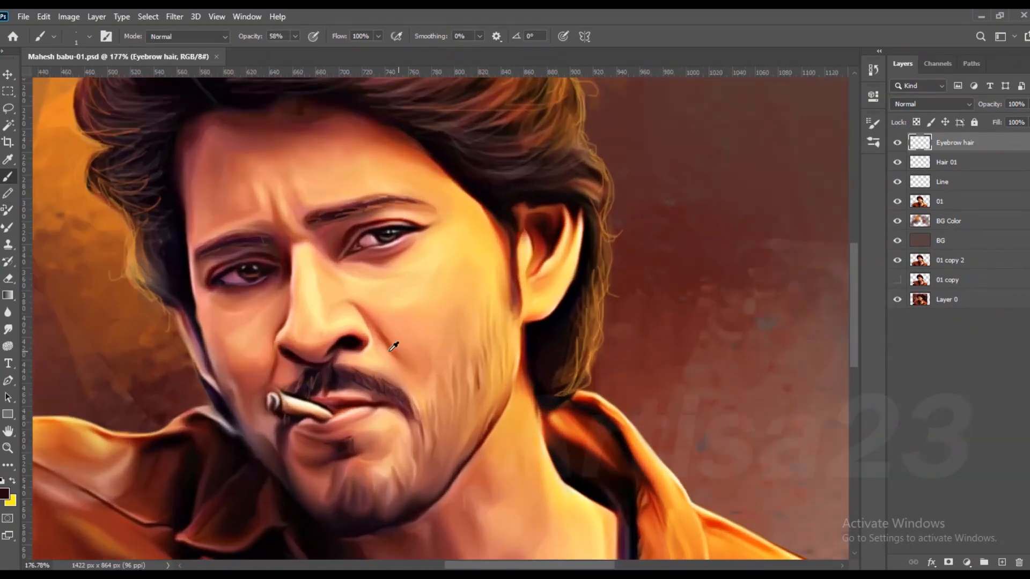
# - Choose a different brush preset, reduce it to 15 px and add faint dark stubble on the lit cheek
pyautogui.scroll(-3, 393, 346)
pyautogui.click(107, 36)
pyautogui.click(698, 117)
pyautogui.scroll(-2, 845, 251)
pyautogui.moveTo(853, 251); pyautogui.dragTo(842, 365)
pyautogui.click(703, 339)
pyautogui.click(464, 307)
pyautogui.scroll(5, 449, 340)
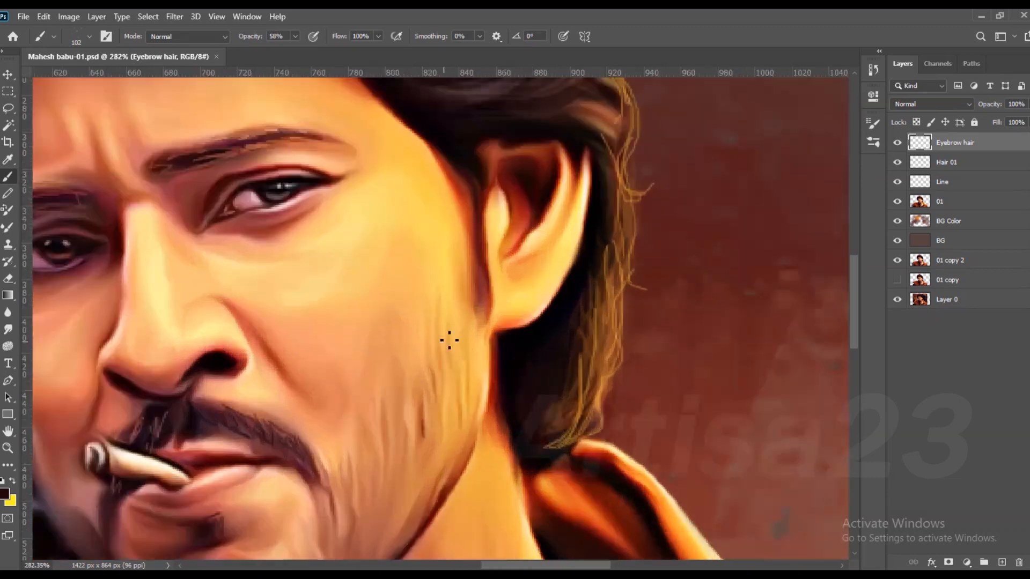
pyautogui.press('[')
pyautogui.press('[')
pyautogui.press('[')
pyautogui.scroll(-2, 436, 465)
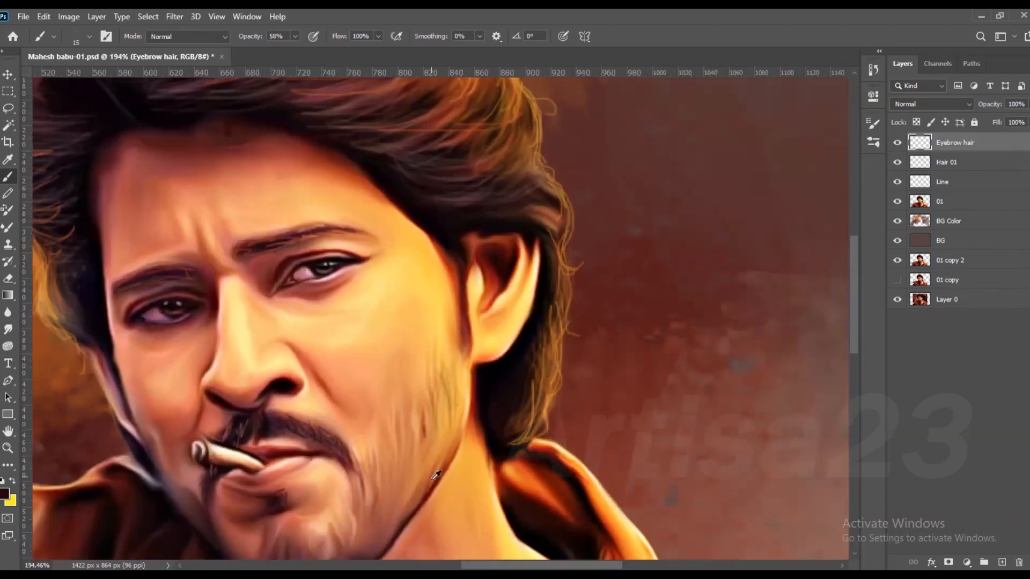
# - Switch back to a fine brush, reduce it to 1 px and start black beard hairs below the sideburn
pyautogui.click(103, 38)
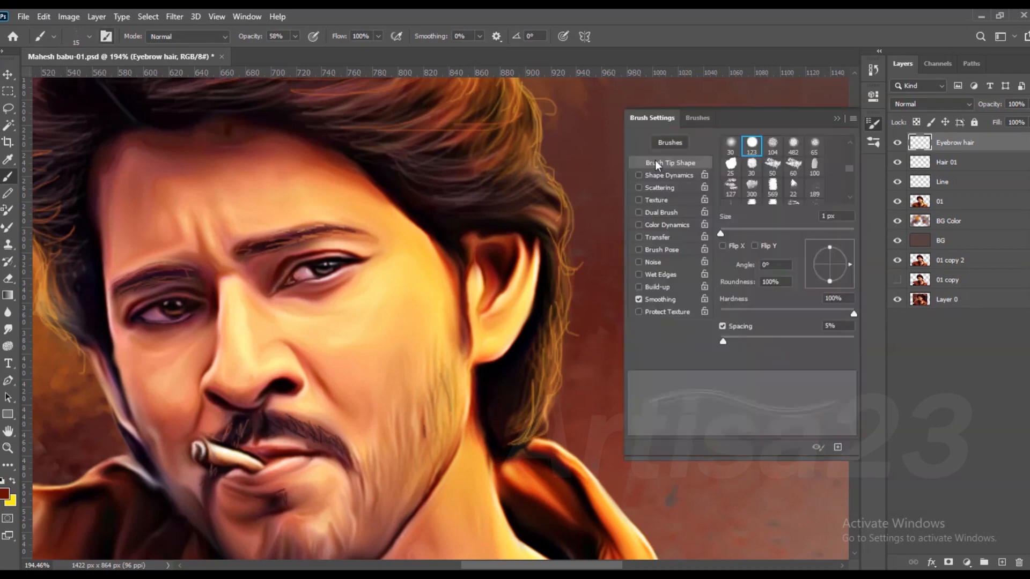
pyautogui.click(670, 142)
pyautogui.moveTo(854, 363); pyautogui.dragTo(852, 212)
pyautogui.click(799, 214)
pyautogui.click(835, 119)
pyautogui.scroll(2, 450, 351)
pyautogui.press('[')
pyautogui.press('[')
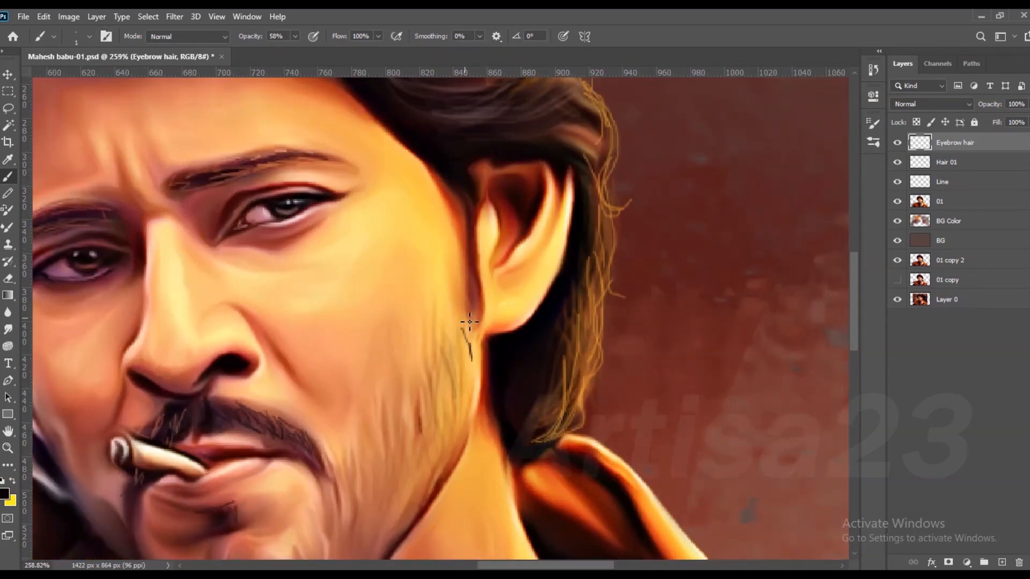
# - Paint fine beard hairs in sampled dark and reddish tones from the sideburn along the jaw to the chin
pyautogui.scroll(-2, 452, 388)
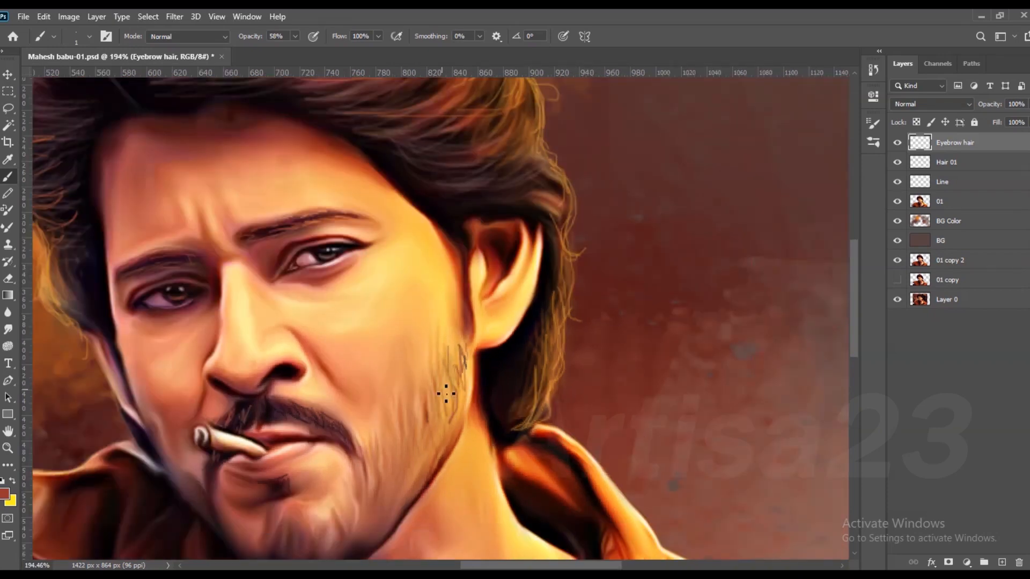
pyautogui.scroll(-2, 386, 500)
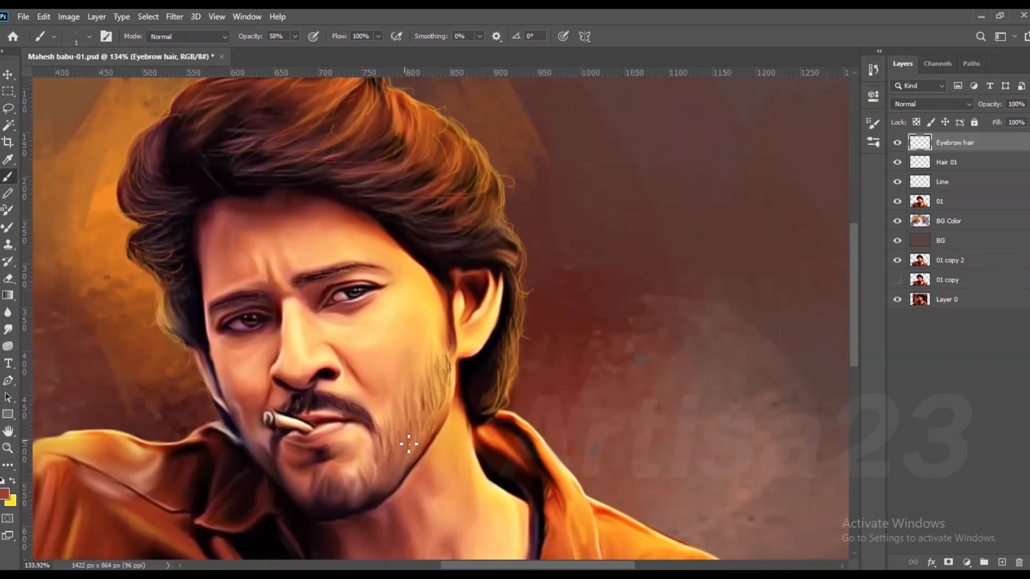
pyautogui.scroll(1, 403, 469)
pyautogui.scroll(-1, 413, 430)
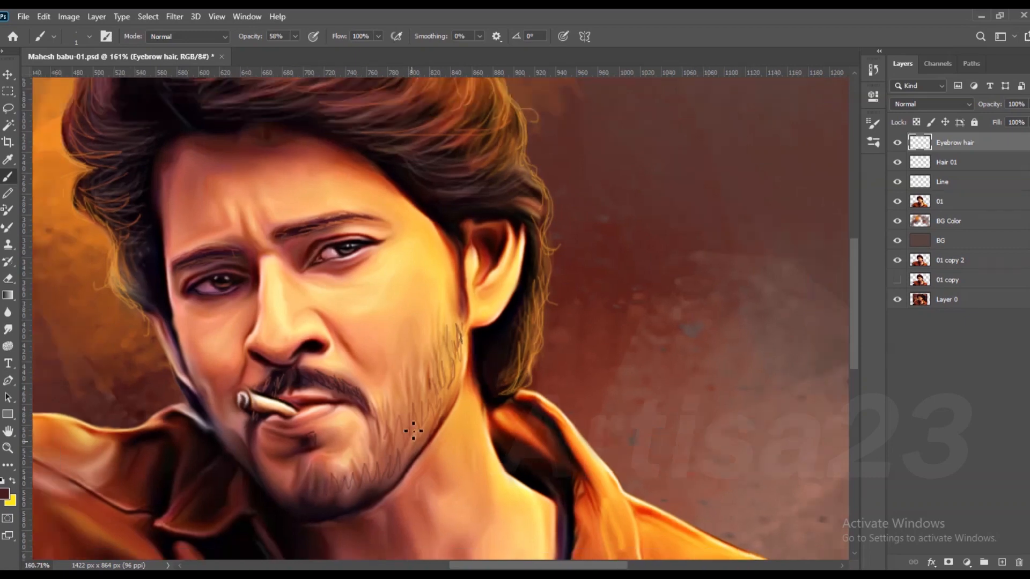
pyautogui.scroll(-1, 440, 417)
pyautogui.scroll(4, 434, 415)
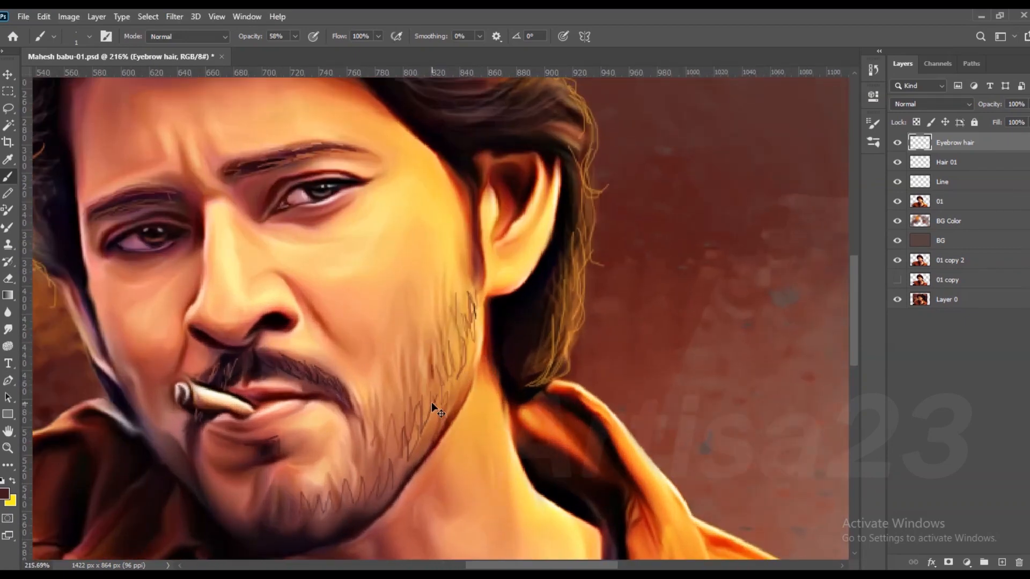
pyautogui.scroll(3, 450, 419)
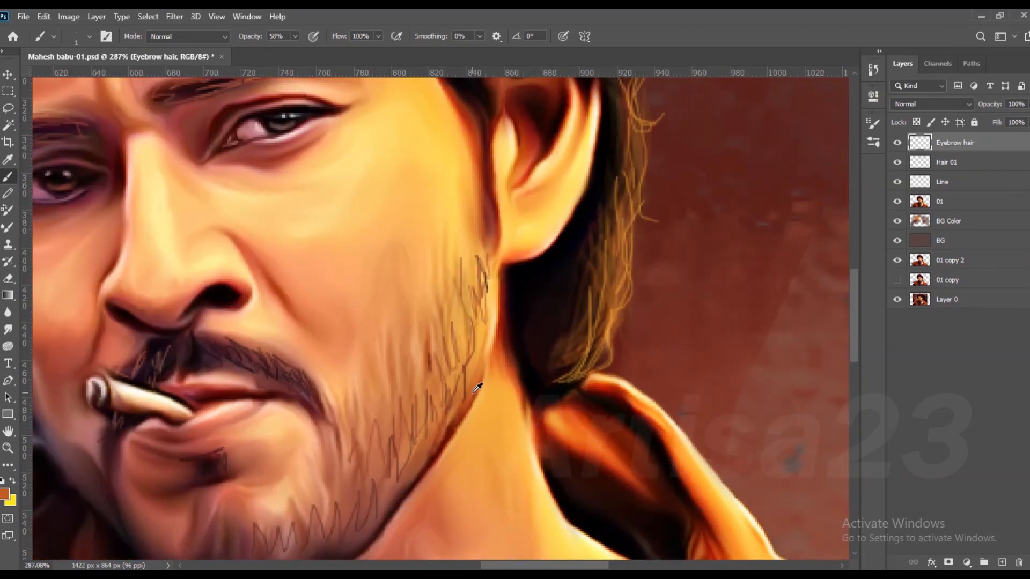
# - Extend the fine beard hairs across the chin in sampled brown and dark tones
pyautogui.scroll(-4, 400, 420)
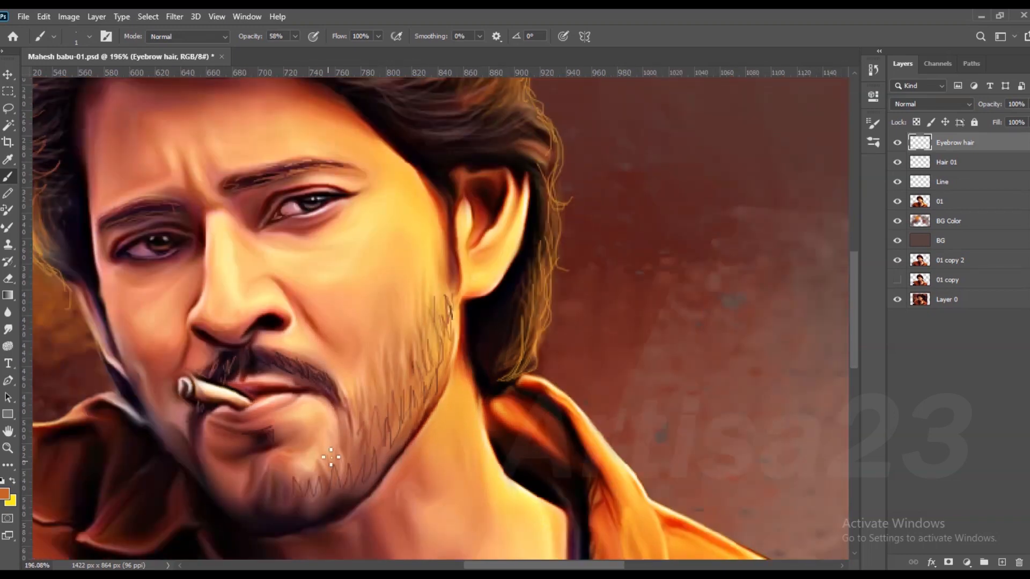
pyautogui.moveTo(330, 427); pyautogui.dragTo(367, 404)
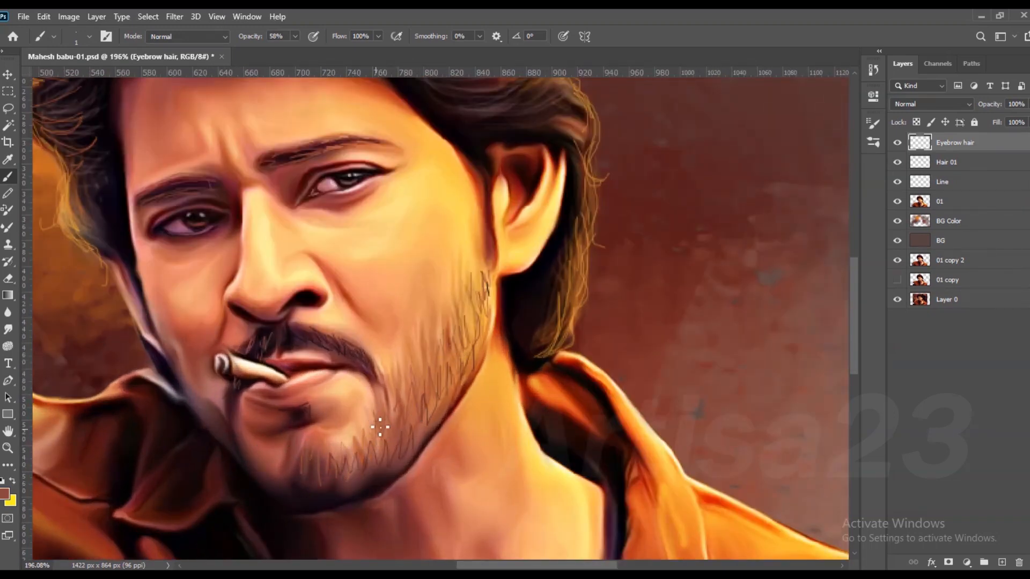
pyautogui.scroll(-3, 380, 428)
pyautogui.scroll(-5, 391, 395)
pyautogui.moveTo(437, 328); pyautogui.dragTo(524, 293)
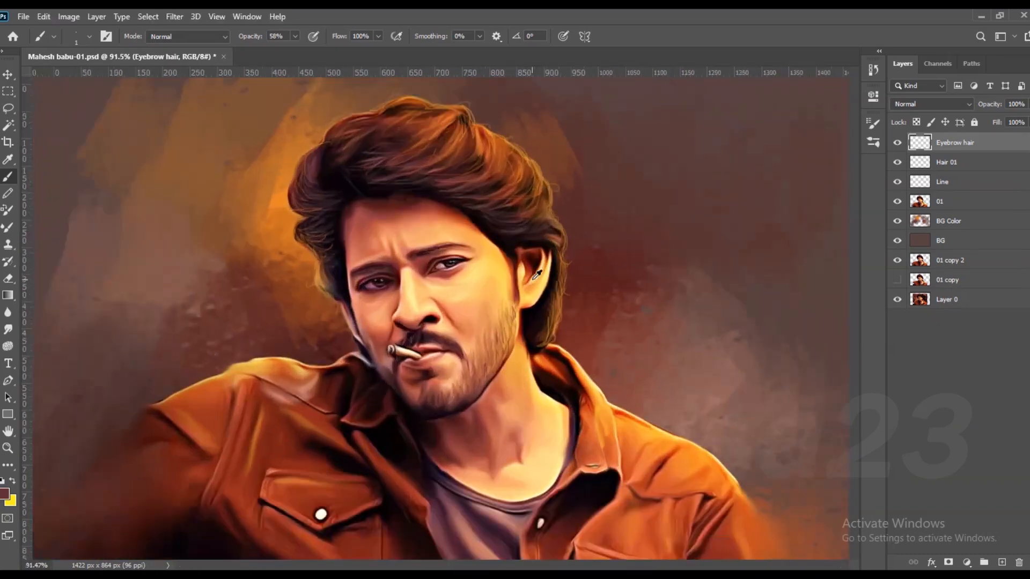
pyautogui.scroll(1, 531, 292)
# - Create a new top layer named Furr 01 and set the brush opacity to 78%
pyautogui.click(1001, 562)
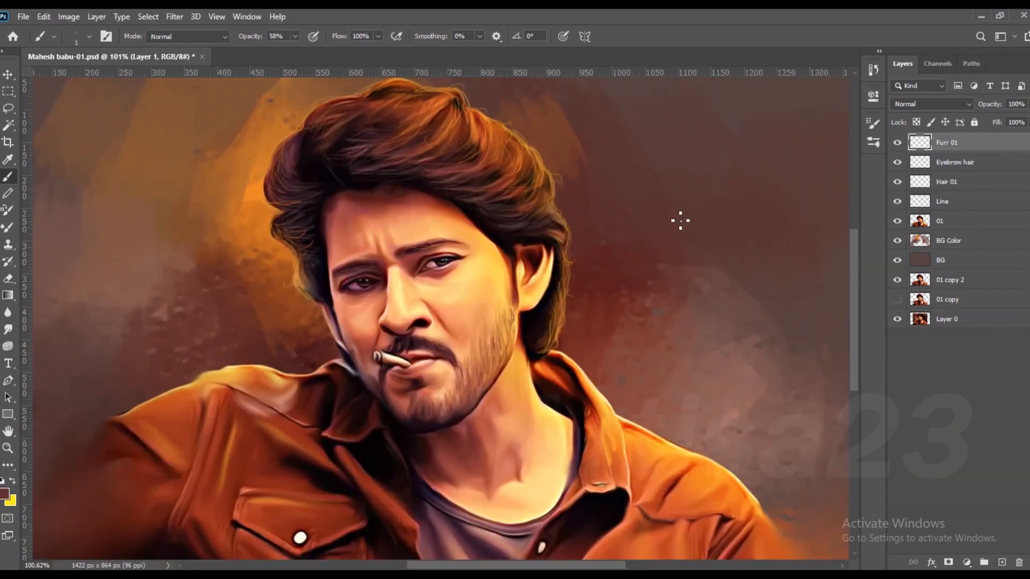
pyautogui.scroll(6, 401, 269)
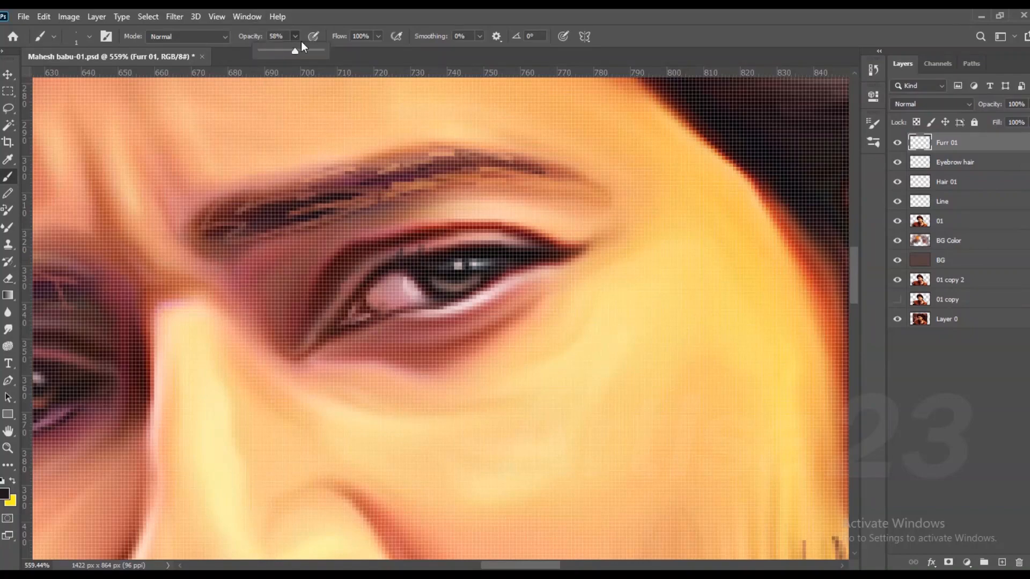
pyautogui.moveTo(295, 51); pyautogui.dragTo(308, 51)
# - Paint short dark upper eyelashes on the eye on the lit side of the face
pyautogui.scroll(1, 455, 268)
pyautogui.moveTo(444, 247); pyautogui.dragTo(450, 235)
pyautogui.moveTo(469, 244); pyautogui.dragTo(505, 233)
pyautogui.moveTo(527, 245); pyautogui.dragTo(531, 236)
pyautogui.keyDown('alt'); pyautogui.click(562, 256); pyautogui.keyUp('alt')
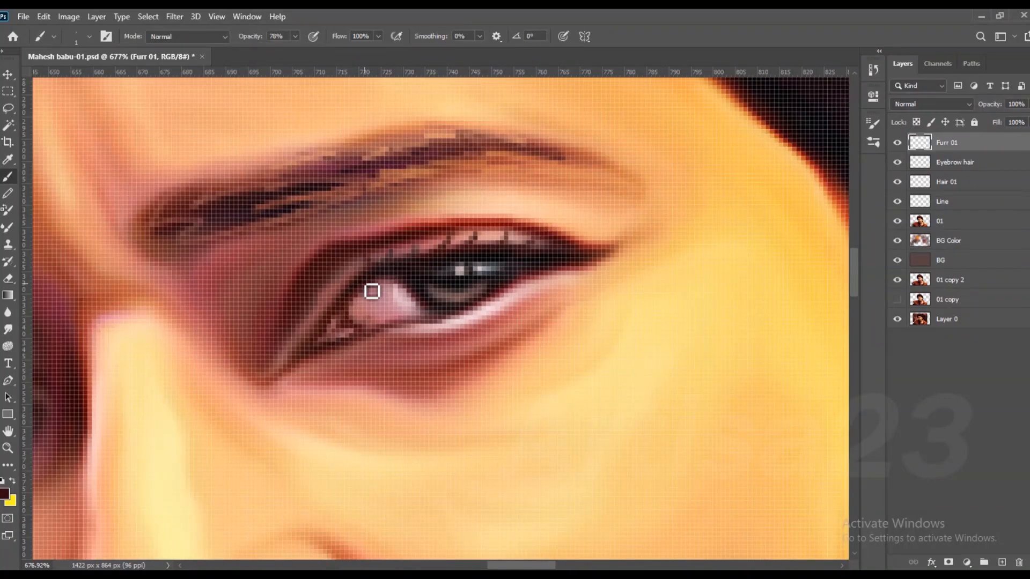
# - Paint short dark lashes along the upper and lower lids of the shaded eye
pyautogui.scroll(-5, 372, 291)
pyautogui.scroll(5, 232, 352)
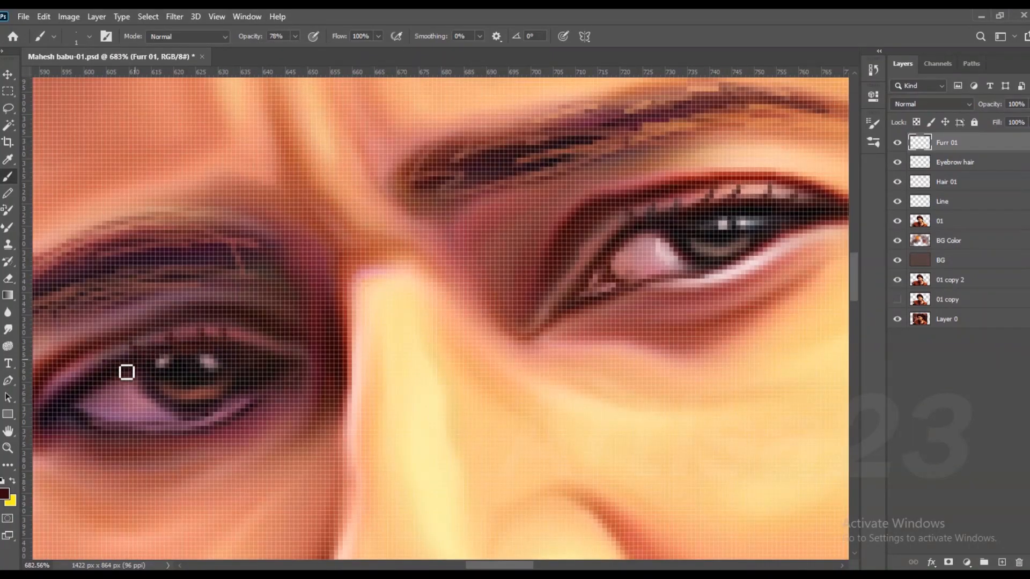
pyautogui.scroll(-1, 107, 383)
pyautogui.scroll(-1, 92, 395)
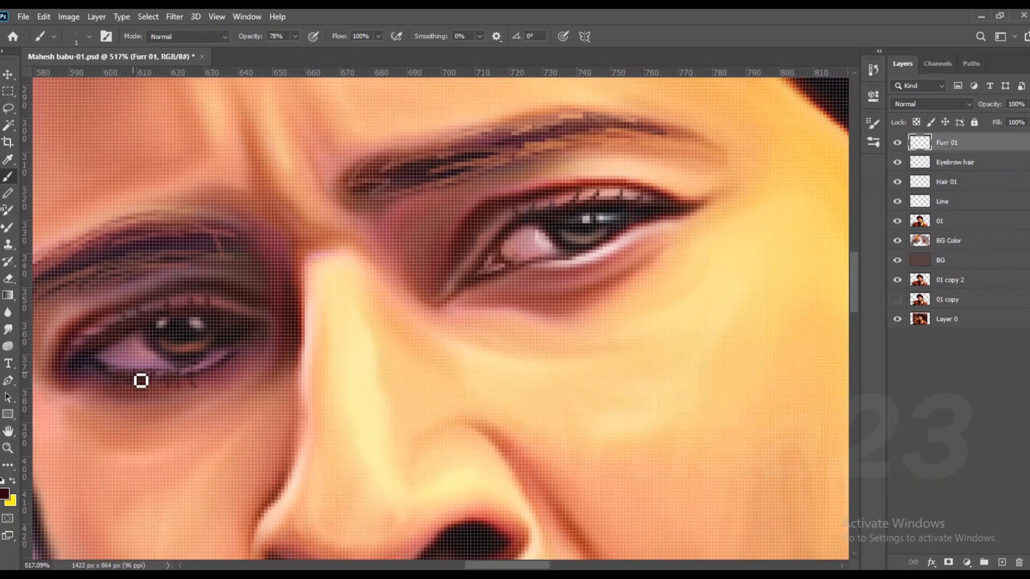
pyautogui.scroll(-1, 188, 382)
# - Paint short lower eyelashes on the eye on the lit side and save the document
pyautogui.scroll(1, 506, 282)
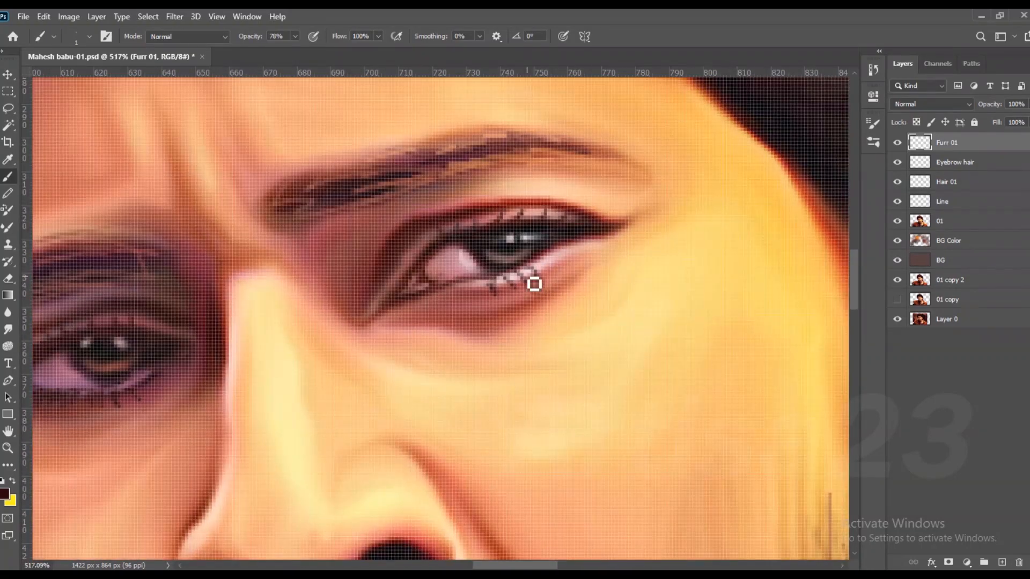
pyautogui.moveTo(550, 269)
pyautogui.mouseDown()
pyautogui.moveTo(557, 279)
pyautogui.moveTo(571, 269)
pyautogui.mouseUp()
pyautogui.scroll(-10, 392, 261)
pyautogui.scroll(-5, 376, 263)
pyautogui.hotkey('ctrl', 's')
# - On the Eyebrow hair layer, paint fine light hairs through the moustache in sampled skin tones
pyautogui.scroll(-1, 386, 274)
pyautogui.scroll(6, 455, 307)
pyautogui.click(954, 162)
pyautogui.scroll(11, 475, 341)
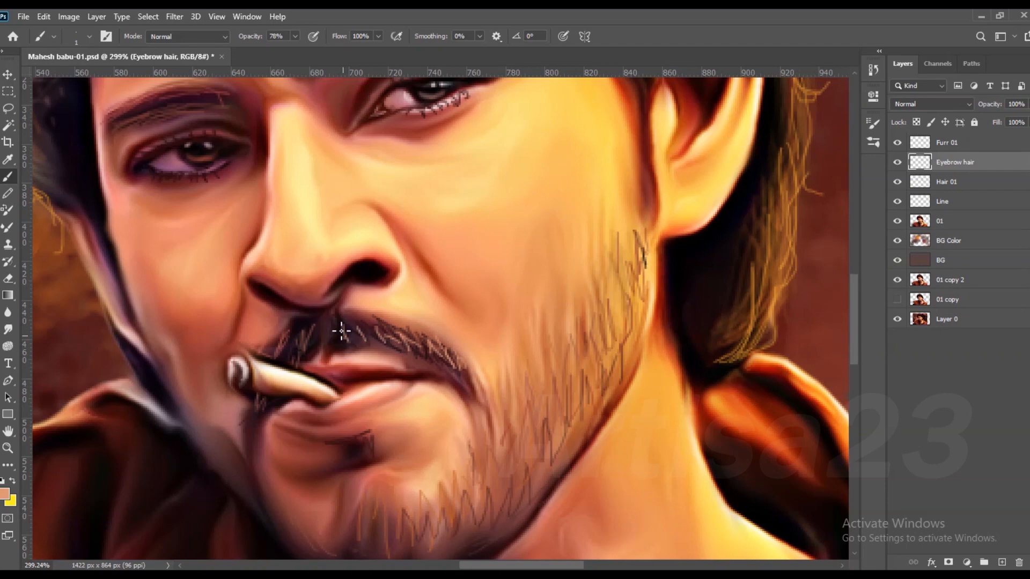
pyautogui.scroll(1, 319, 343)
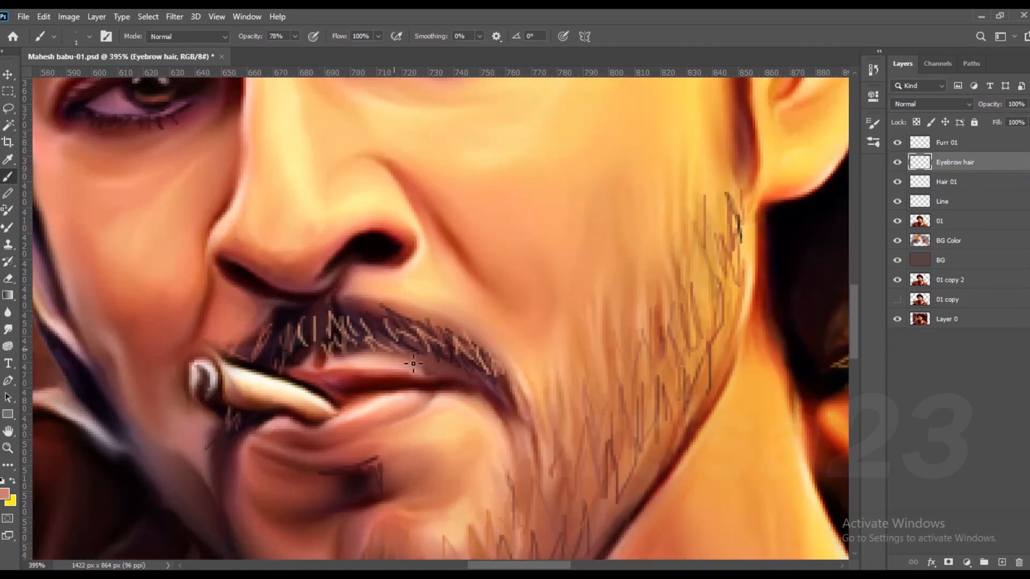
pyautogui.keyDown('alt'); pyautogui.click(333, 312); pyautogui.keyUp('alt')
pyautogui.scroll(1, 333, 312)
pyautogui.keyDown('alt'); pyautogui.click(347, 322); pyautogui.keyUp('alt')
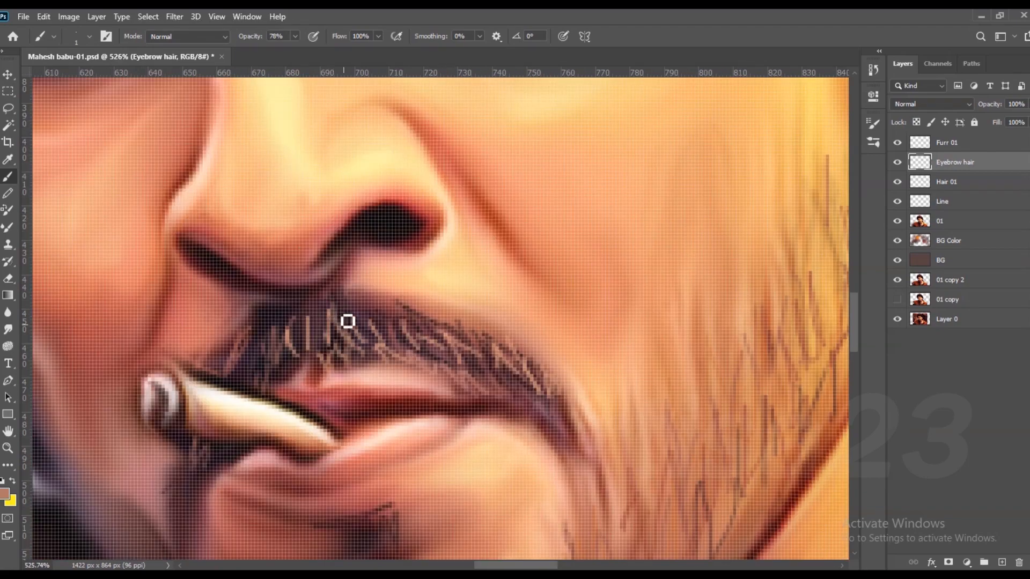
pyautogui.scroll(-1, 289, 374)
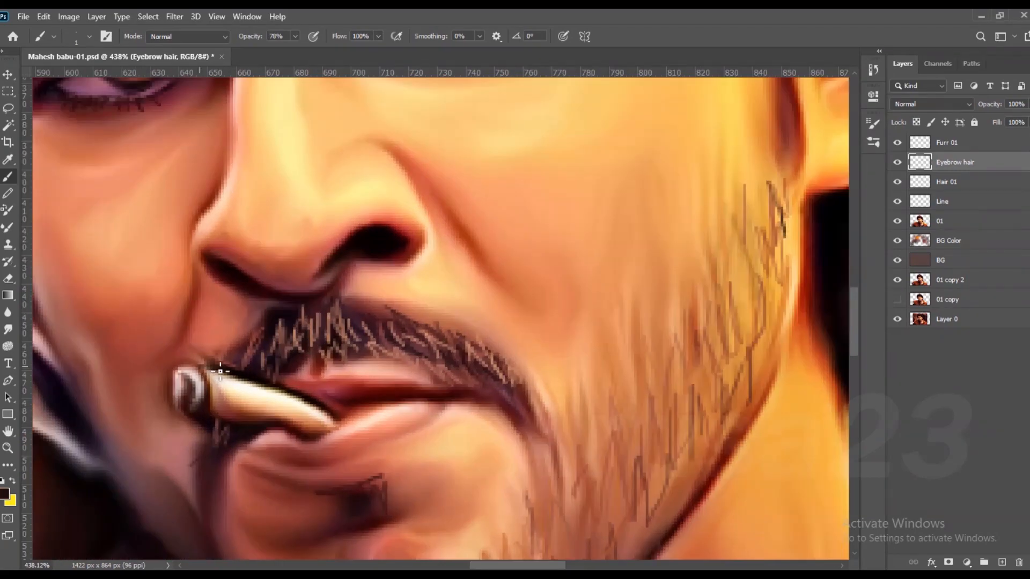
# - Add fine dark and brown hairs around the mouth corner beside the cigarette and save the document
pyautogui.scroll(-3, 225, 351)
pyautogui.scroll(2, 318, 371)
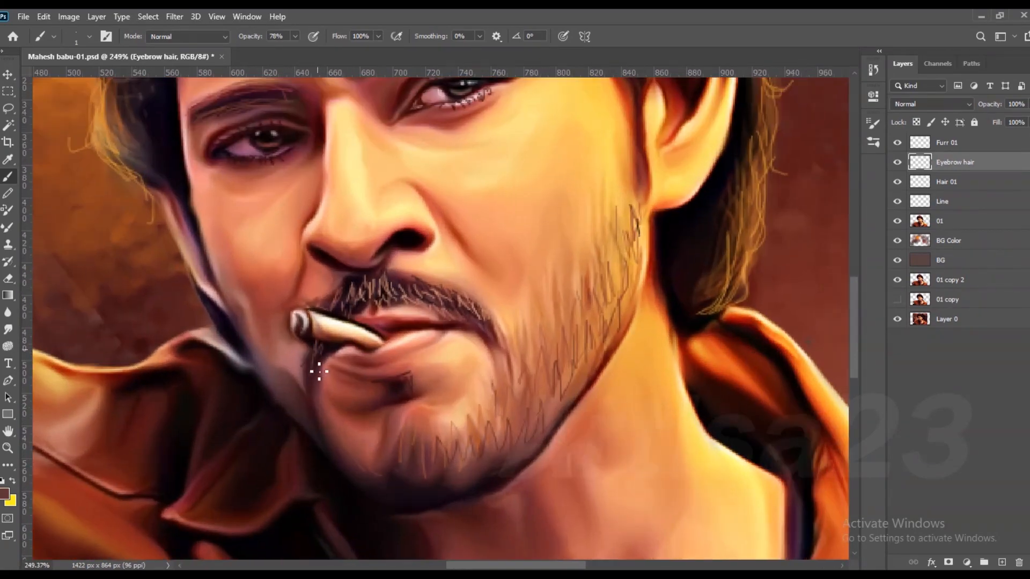
pyautogui.scroll(-4, 336, 365)
pyautogui.scroll(2, 409, 368)
pyautogui.scroll(-6, 405, 375)
pyautogui.hotkey('ctrl', 's')
# - Create a new top layer named Color 01 and set up a soft 40 px brush at 15% opacity
pyautogui.hotkey('ctrl', '+')
pyautogui.click(1001, 562)
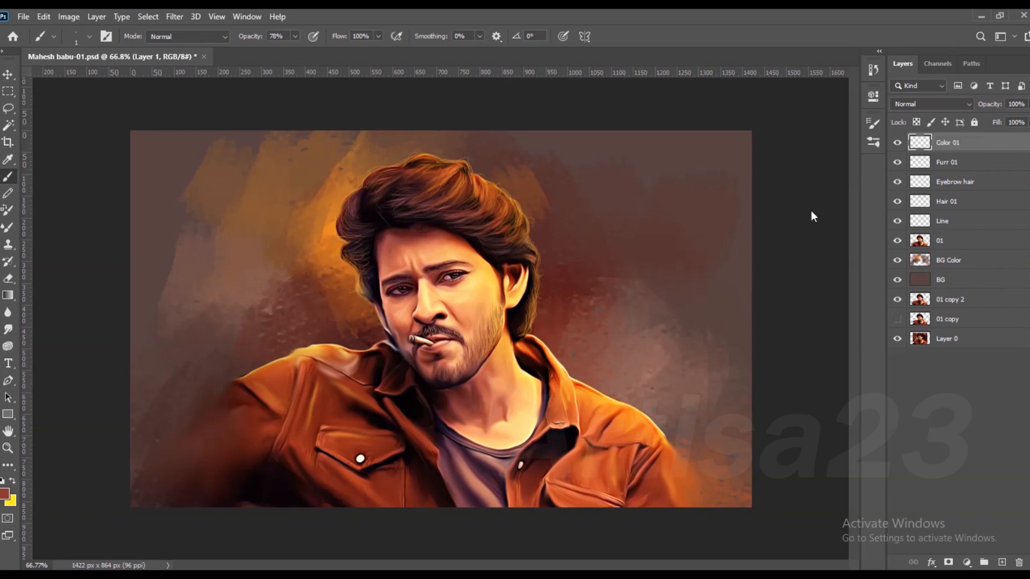
pyautogui.scroll(1, 810, 211)
pyautogui.click(109, 36)
pyautogui.click(698, 118)
pyautogui.click(675, 217)
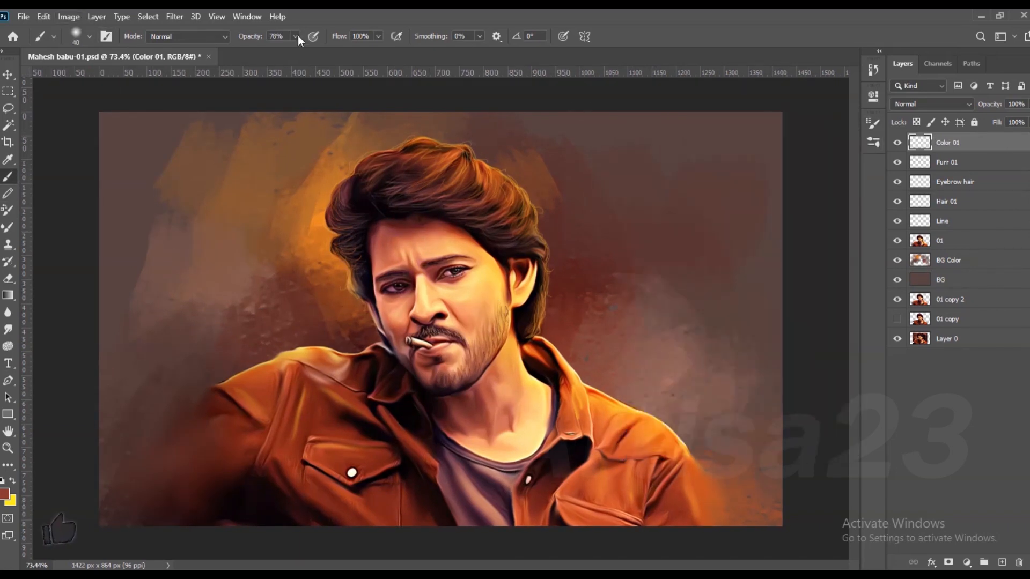
pyautogui.click(295, 36)
pyautogui.click(258, 51)
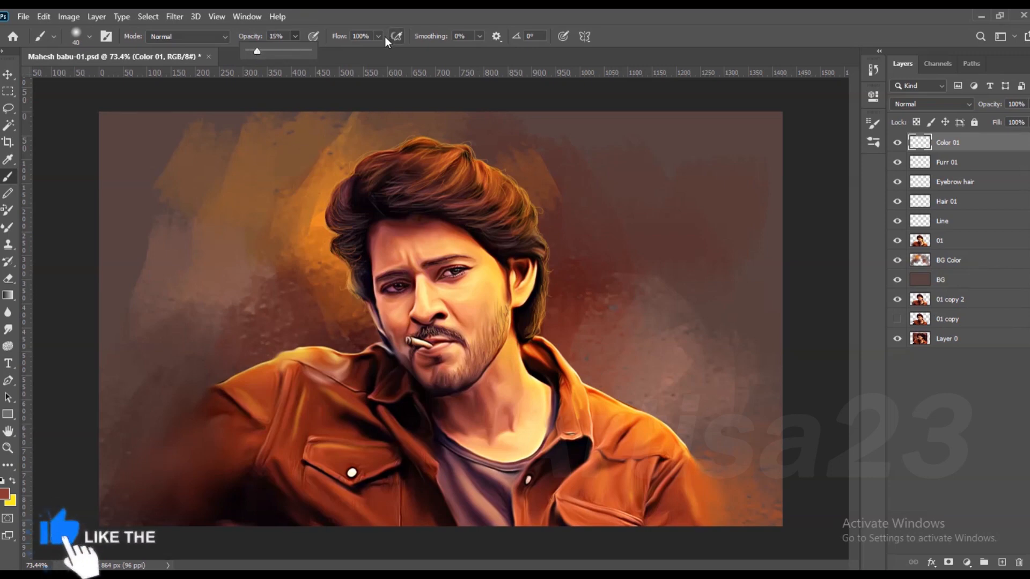
# - Set the Color 01 layer's blend mode to Color and choose a dark red foreground colour
pyautogui.click(923, 106)
pyautogui.click(920, 407)
pyautogui.click(5, 493)
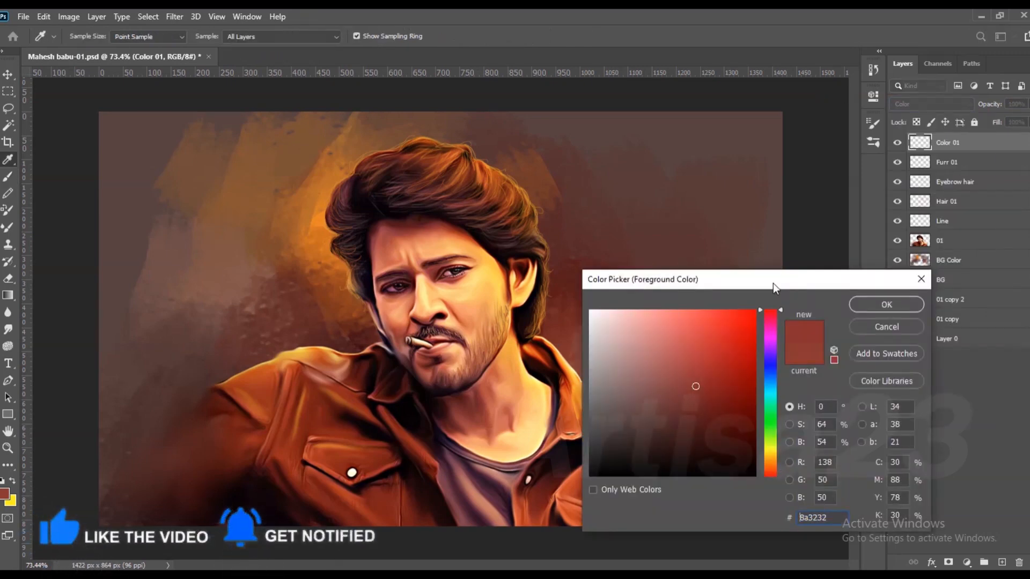
pyautogui.click(885, 304)
pyautogui.press('b')
# - Brush a soft dark red tint over the cheeks and nose with a 50 px brush and smudge it into the skin
pyautogui.moveTo(492, 279); pyautogui.dragTo(462, 305)
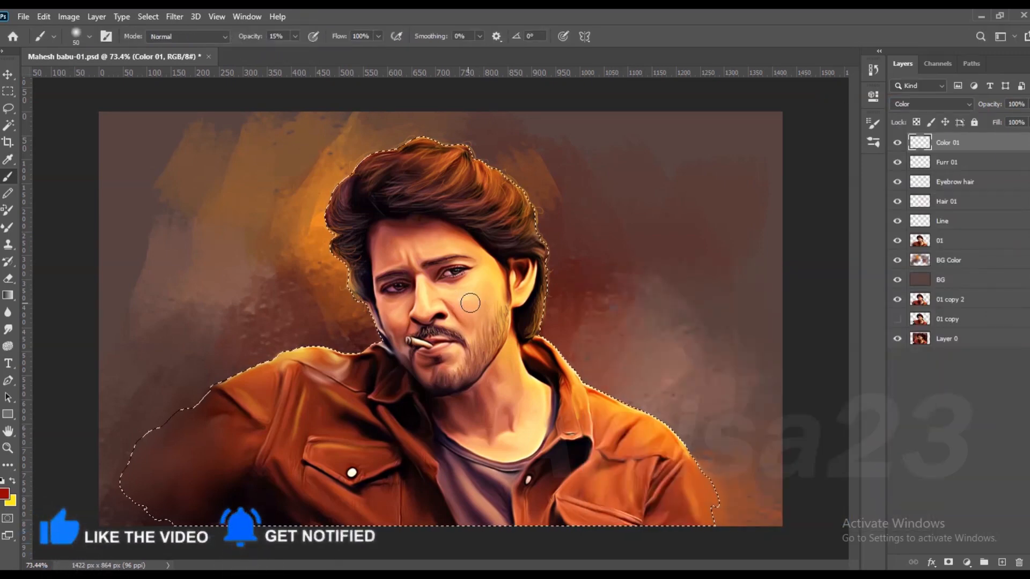
pyautogui.press('[')
pyautogui.press('[')
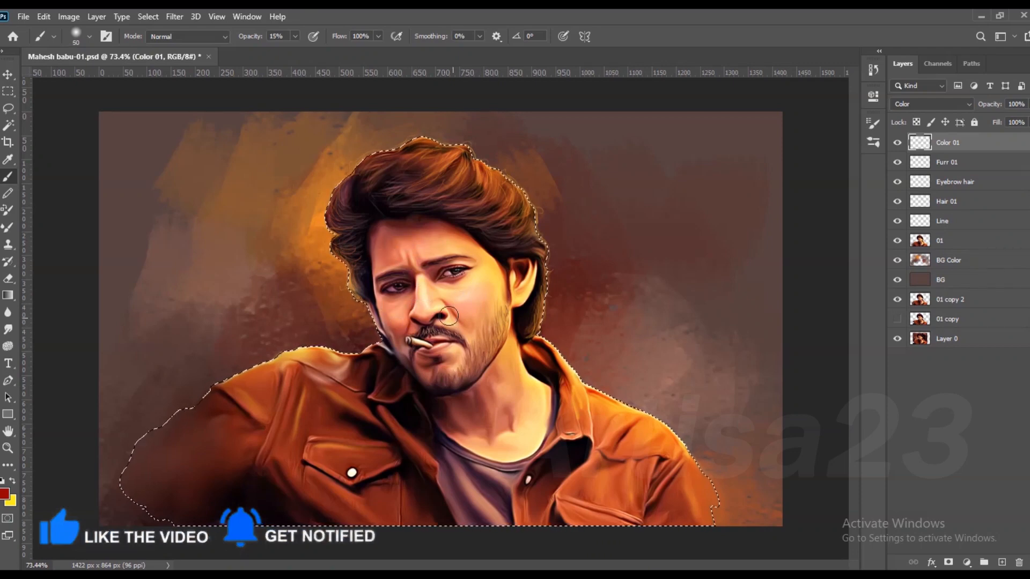
pyautogui.press('[')
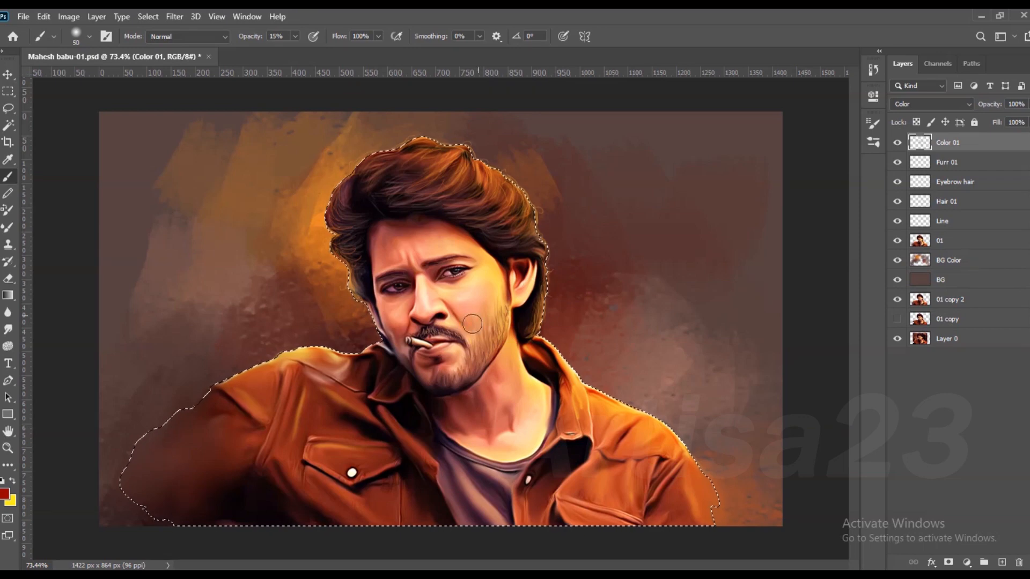
pyautogui.click(8, 329)
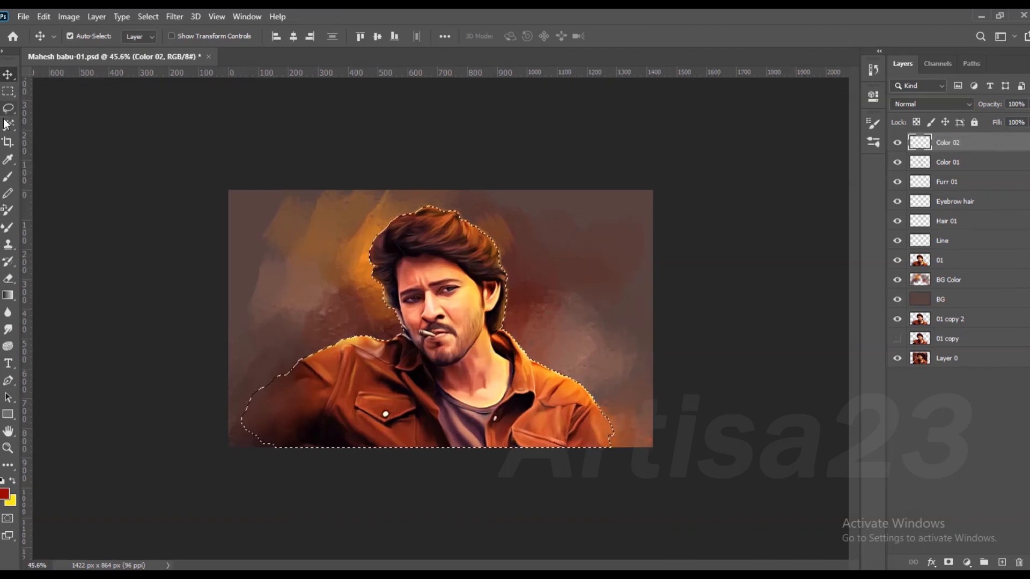
# - Choose a muted blue foreground colour and set the Color 02 layer's blend mode to Color
pyautogui.click(8, 159)
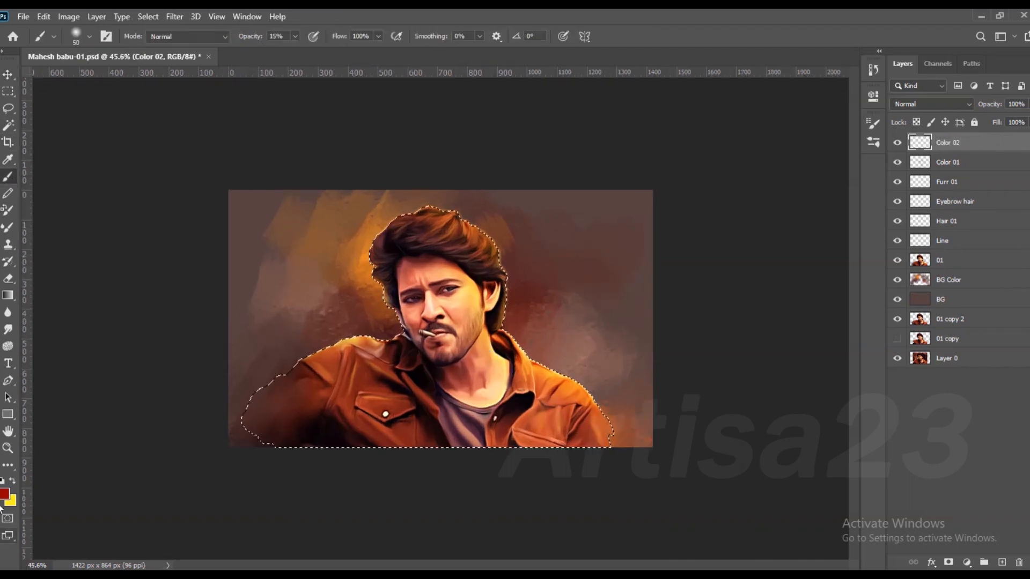
pyautogui.click(4, 493)
pyautogui.click(771, 384)
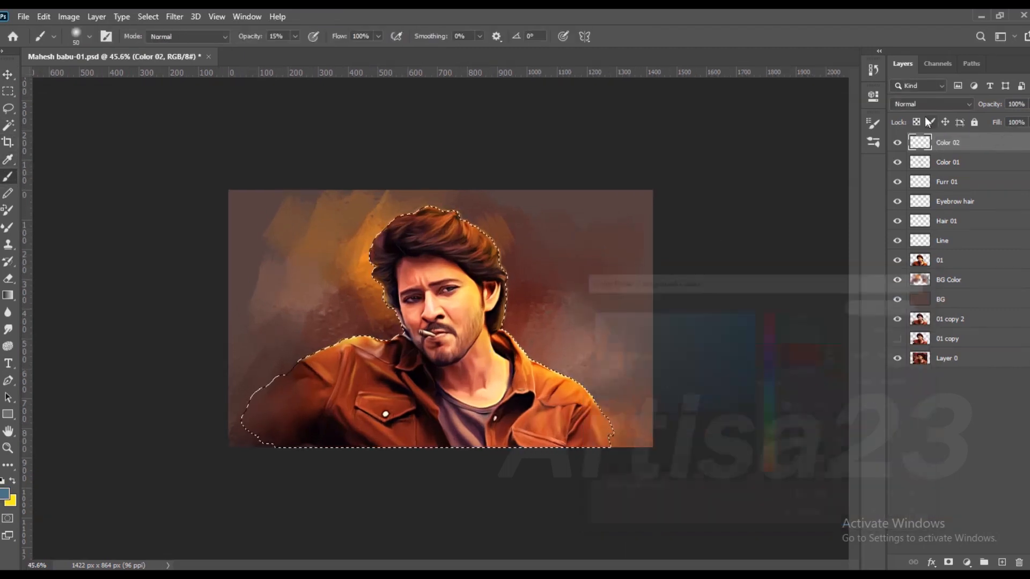
pyautogui.click(931, 103)
pyautogui.click(910, 390)
pyautogui.scroll(5, 569, 388)
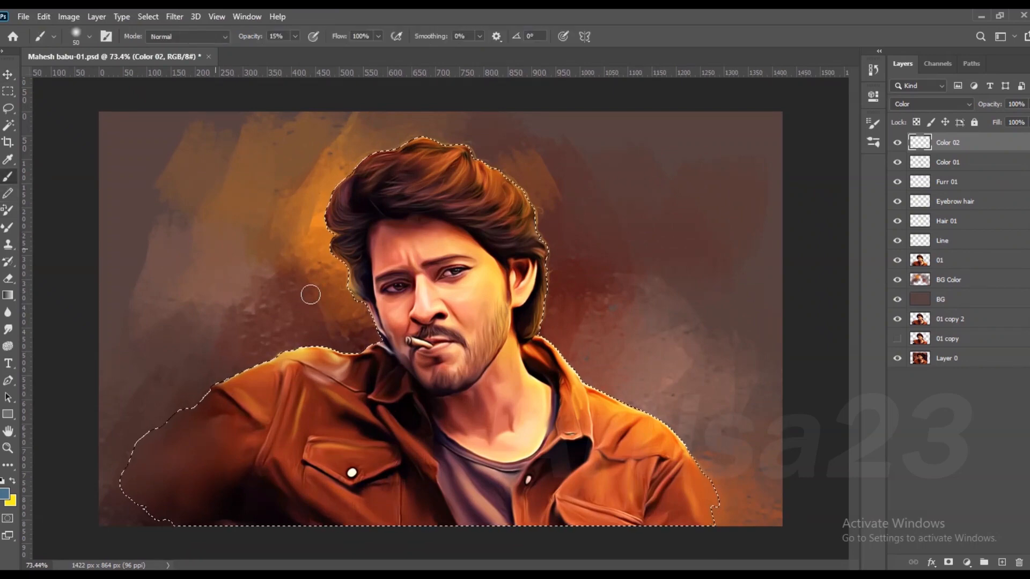
# - Brush a soft blue tint over the shaded side of the face, chin, neck and jacket shoulder, reducing the brush to 30 px
pyautogui.moveTo(383, 311)
pyautogui.mouseDown()
pyautogui.moveTo(382, 249)
pyautogui.moveTo(416, 308)
pyautogui.mouseUp()
pyautogui.moveTo(459, 378); pyautogui.dragTo(440, 365)
pyautogui.press('[')
pyautogui.press('[')
pyautogui.press('[')
pyautogui.press('[')
pyautogui.press('[')
pyautogui.press(']')
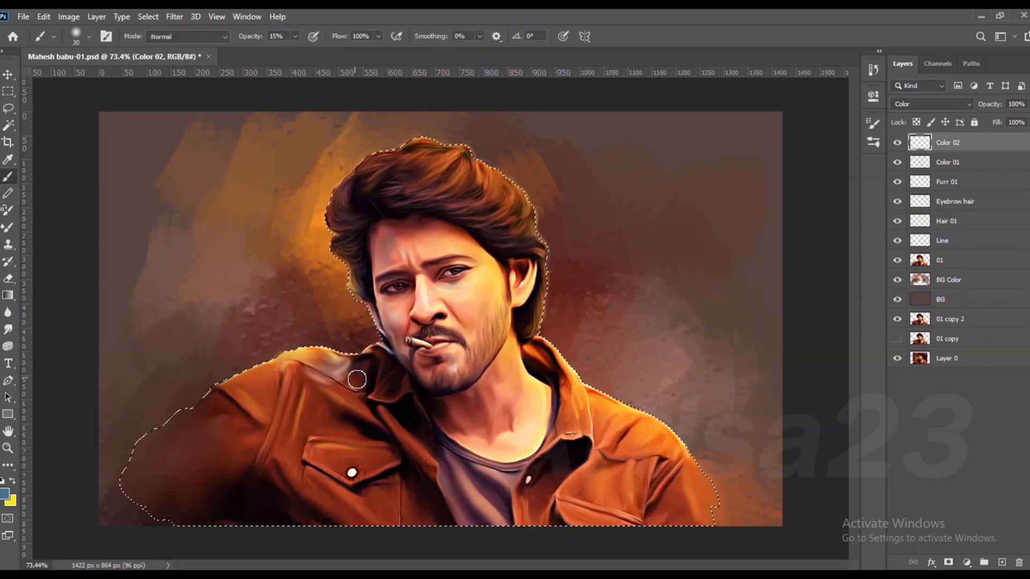
pyautogui.moveTo(471, 359)
pyautogui.mouseDown()
pyautogui.moveTo(536, 421)
pyautogui.moveTo(477, 429)
pyautogui.mouseUp()
# - Adjust the blue tint on the Color 02 layer with Hue/Saturation
pyautogui.click(69, 16)
pyautogui.moveTo(104, 49)
pyautogui.click(252, 119)
pyautogui.moveTo(653, 187)
pyautogui.mouseDown()
pyautogui.moveTo(698, 185)
pyautogui.moveTo(584, 184)
pyautogui.moveTo(702, 185)
pyautogui.moveTo(665, 185)
pyautogui.mouseUp()
pyautogui.click(800, 123)
# - Apply Color Balance to the Color 02 layer's midtones with levels -100, -50 and +100
pyautogui.click(69, 17)
pyautogui.moveTo(105, 50)
pyautogui.click(267, 136)
pyautogui.moveTo(184, 165); pyautogui.dragTo(252, 164)
pyautogui.moveTo(184, 134); pyautogui.dragTo(164, 128)
pyautogui.moveTo(181, 152); pyautogui.dragTo(256, 150)
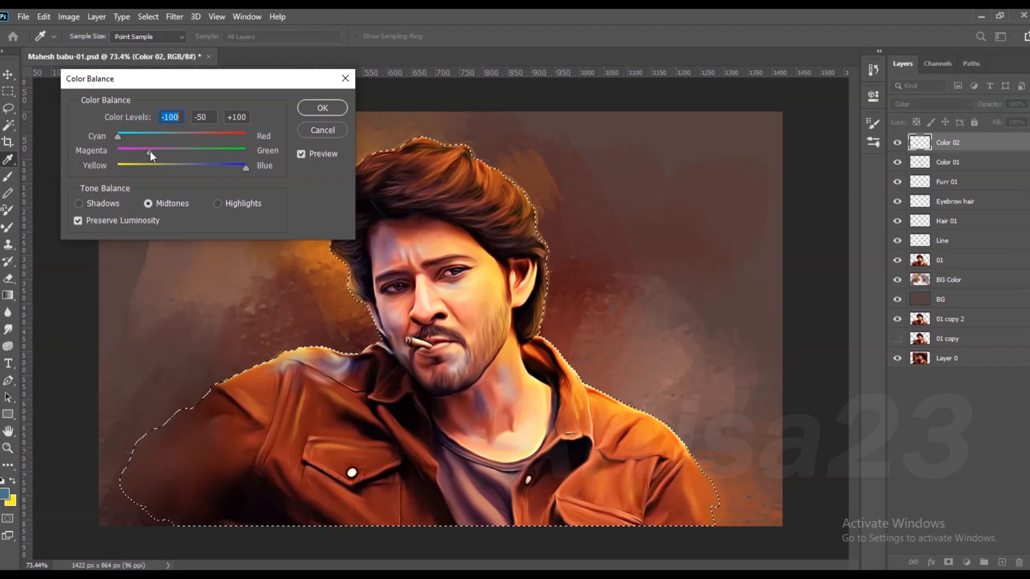
pyautogui.click(311, 110)
# - Smudge the blue tint on the face, neck and jacket shoulder into soft transitions and save the document
pyautogui.press('r')
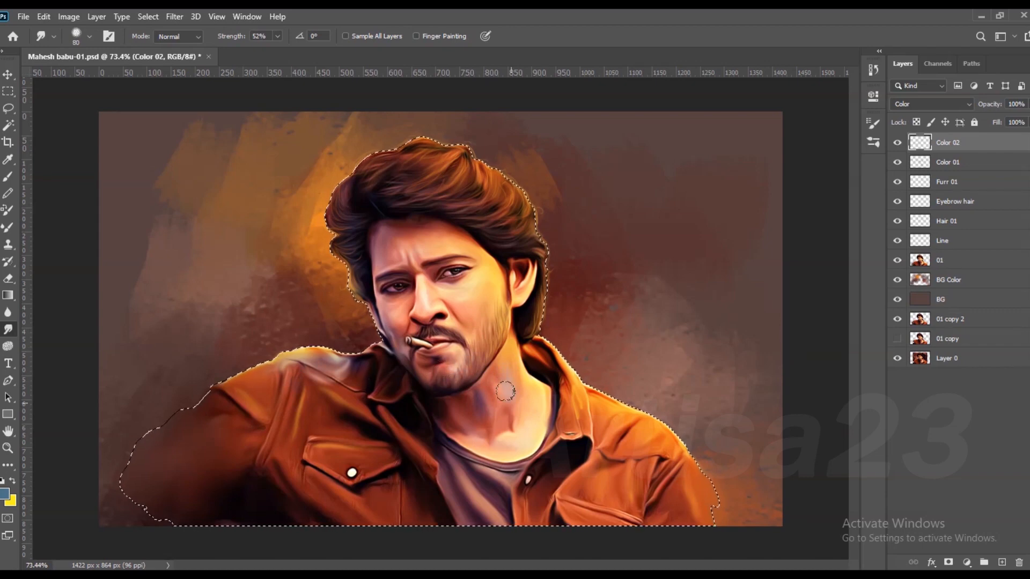
pyautogui.press('[')
pyautogui.scroll(5, 399, 228)
pyautogui.scroll(-3, 367, 201)
pyautogui.press(']')
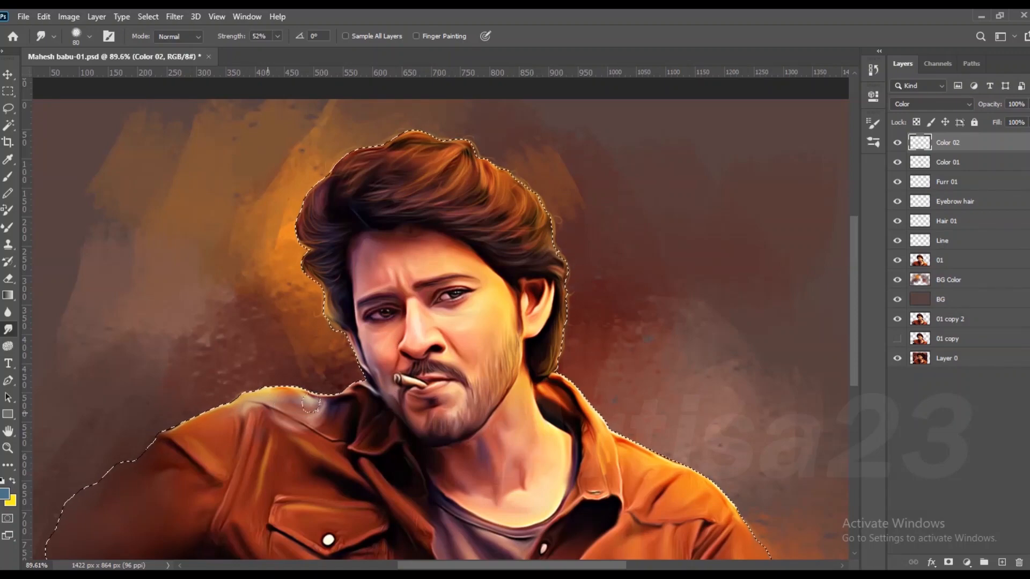
pyautogui.scroll(-4, 464, 316)
pyautogui.hotkey('ctrl', 's')
# - Create a new top layer named Lips and set the brush opacity to 74%
pyautogui.click(1001, 562)
pyautogui.doubleClick(948, 143)
pyautogui.write('Lips')
pyautogui.press('Return')
pyautogui.press('b')
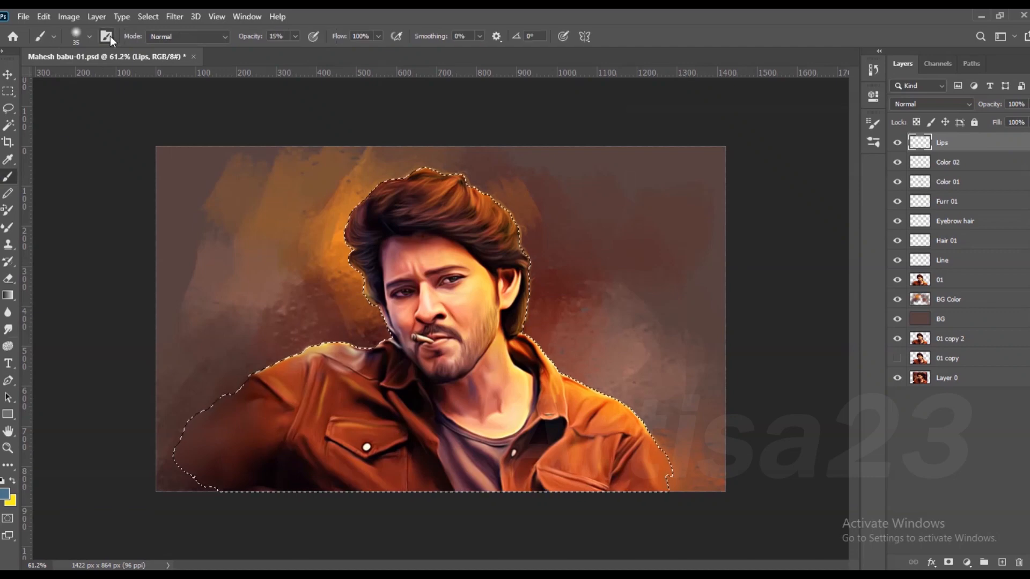
pyautogui.click(107, 36)
pyautogui.click(295, 37)
pyautogui.moveTo(292, 50); pyautogui.dragTo(331, 50)
pyautogui.click(872, 124)
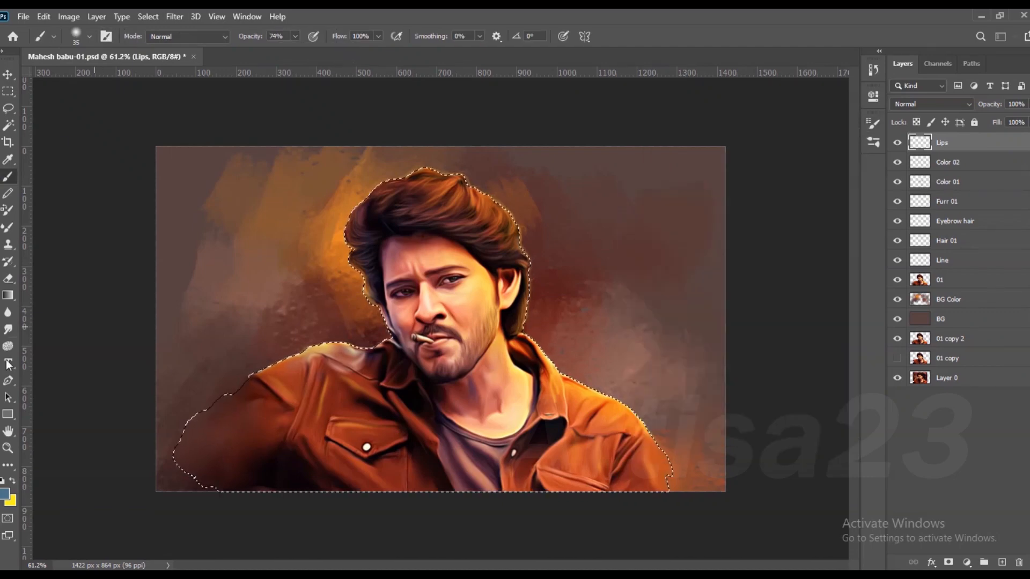
# - Choose a dark red, paint it over the lips with a reduced brush and set the Lips layer to Soft Light
pyautogui.click(5, 494)
pyautogui.click(770, 314)
pyautogui.click(750, 402)
pyautogui.click(886, 304)
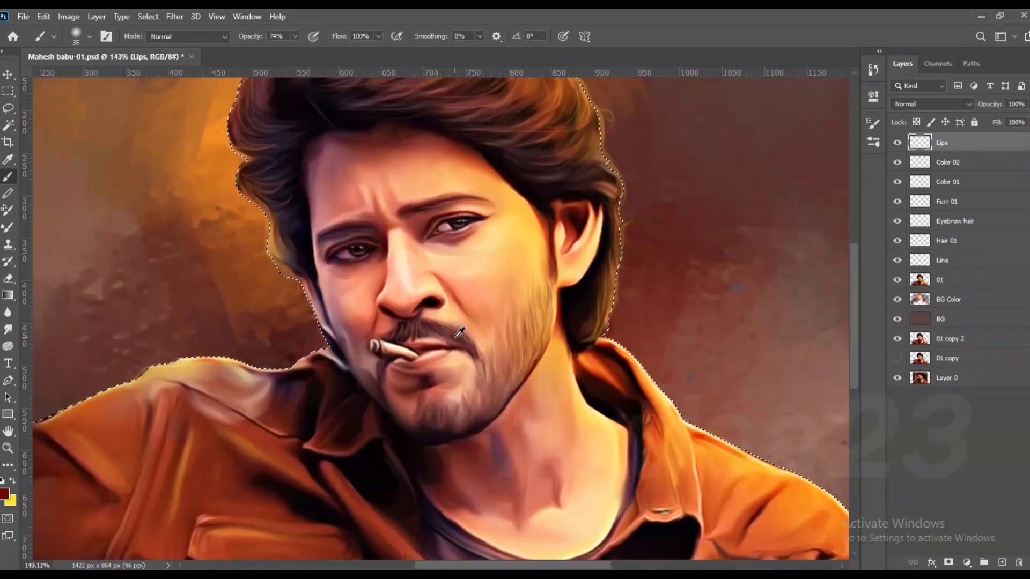
pyautogui.press('[')
pyautogui.press('[')
pyautogui.press('[')
pyautogui.press('[')
pyautogui.press('[')
pyautogui.moveTo(440, 356)
pyautogui.mouseDown()
pyautogui.moveTo(406, 374)
pyautogui.moveTo(442, 361)
pyautogui.moveTo(391, 359)
pyautogui.moveTo(447, 368)
pyautogui.moveTo(369, 386)
pyautogui.mouseUp()
pyautogui.moveTo(441, 363)
pyautogui.mouseDown()
pyautogui.moveTo(383, 356)
pyautogui.moveTo(455, 364)
pyautogui.moveTo(395, 392)
pyautogui.moveTo(356, 381)
pyautogui.mouseUp()
pyautogui.press('[')
pyautogui.press('[')
pyautogui.click(927, 104)
pyautogui.click(914, 271)
# - Fine-tune the lip colour on the Lips layer with two Hue/Saturation adjustments
pyautogui.press('v')
pyautogui.scroll(-5, 374, 265)
pyautogui.scroll(-1, 416, 261)
pyautogui.click(68, 17)
pyautogui.moveTo(134, 46)
pyautogui.click(253, 108)
pyautogui.moveTo(653, 185); pyautogui.dragTo(630, 182)
pyautogui.press('Return')
pyautogui.click(68, 16)
pyautogui.moveTo(139, 50)
pyautogui.click(233, 119)
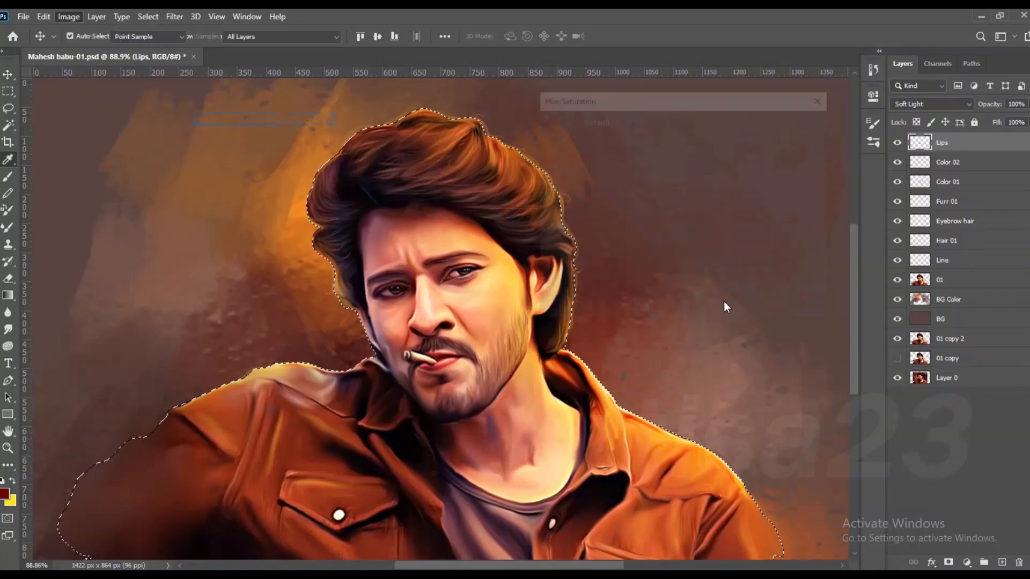
pyautogui.moveTo(625, 185)
pyautogui.mouseDown()
pyautogui.moveTo(667, 185)
pyautogui.moveTo(633, 184)
pyautogui.mouseUp()
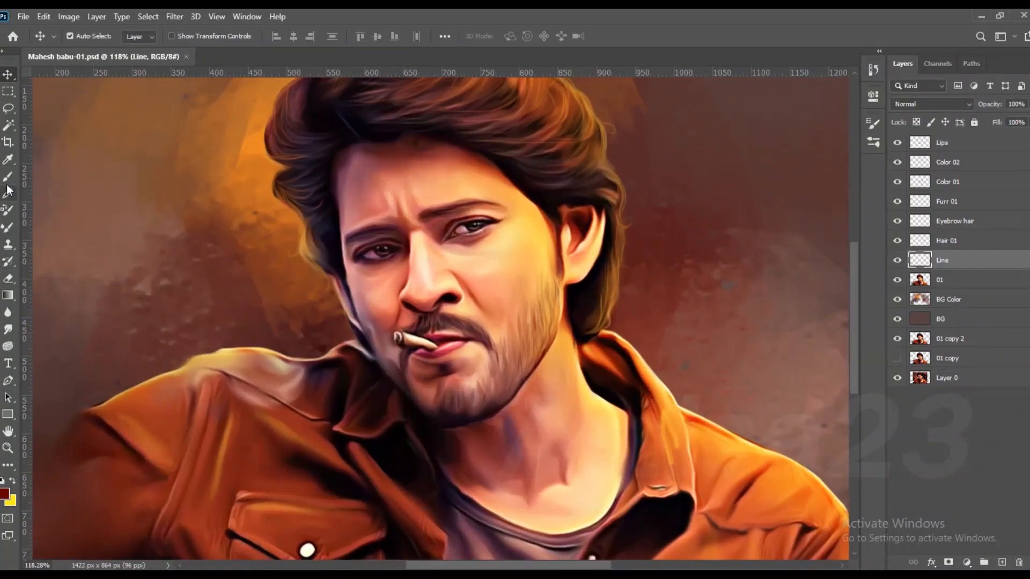
# - Paint sampled skin tones over the strip between the moustache and the upper lip on the Line layer with a small brush
pyautogui.click(8, 177)
pyautogui.scroll(7, 441, 328)
pyautogui.keyDown('alt'); pyautogui.click(420, 344); pyautogui.keyUp('alt')
pyautogui.scroll(2, 420, 348)
pyautogui.click(421, 345)
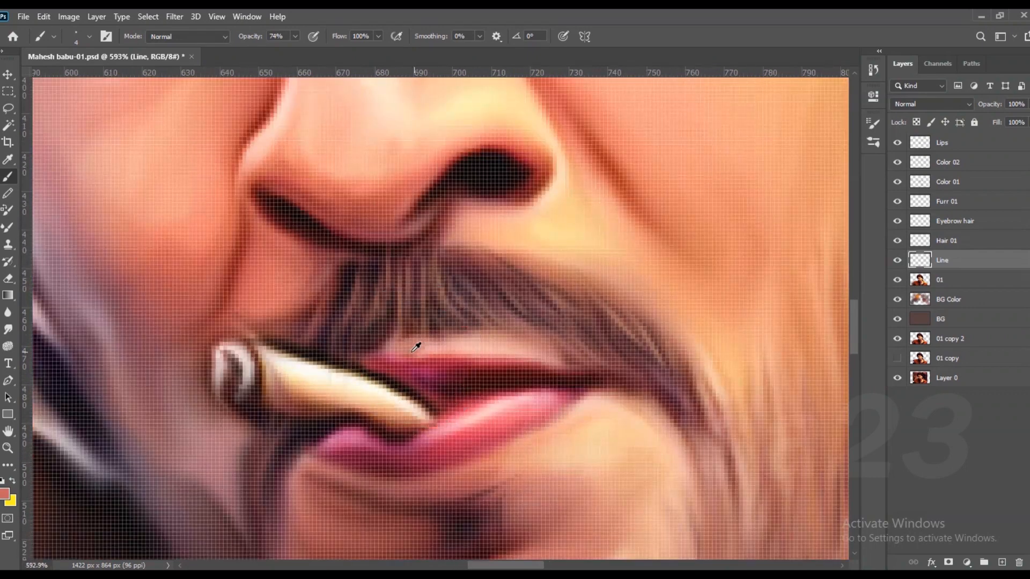
pyautogui.scroll(1, 395, 341)
pyautogui.keyDown('alt'); pyautogui.click(395, 341); pyautogui.keyUp('alt')
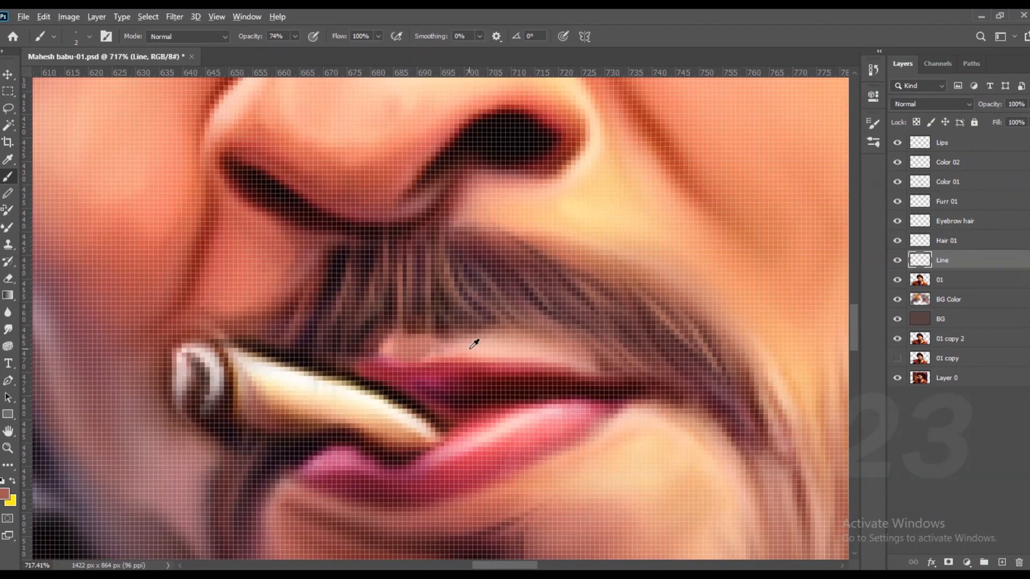
pyautogui.scroll(2, 470, 348)
pyautogui.keyDown('alt'); pyautogui.click(477, 354); pyautogui.keyUp('alt')
pyautogui.moveTo(425, 361)
pyautogui.mouseDown()
pyautogui.moveTo(418, 335)
pyautogui.moveTo(404, 333)
pyautogui.mouseUp()
pyautogui.keyDown('alt'); pyautogui.click(404, 332); pyautogui.keyUp('alt')
pyautogui.scroll(-9, 435, 317)
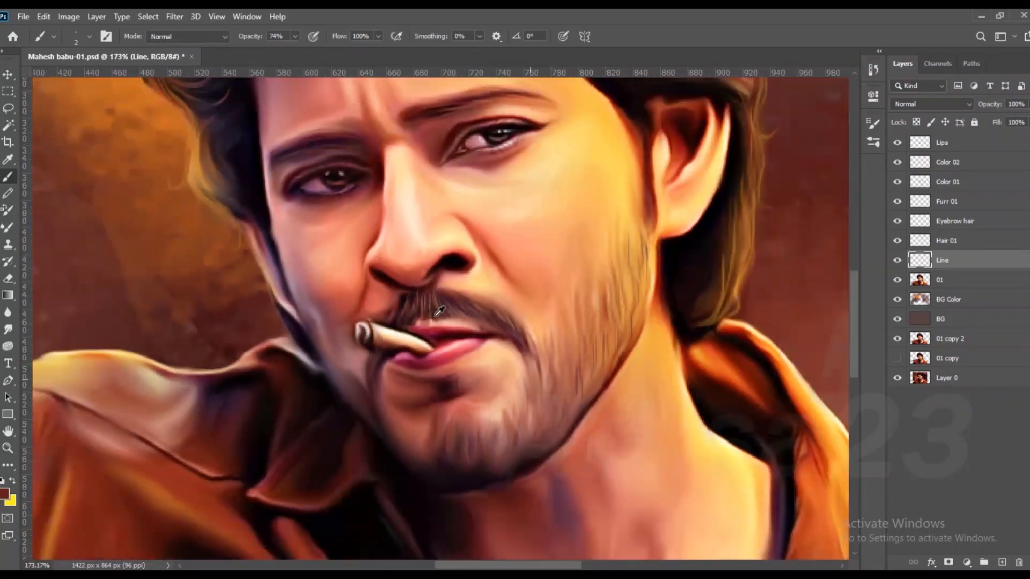
# - Touch up the moustache's lower edge with sampled colours, smudge it at 52% strength and save the document
pyautogui.scroll(9, 439, 311)
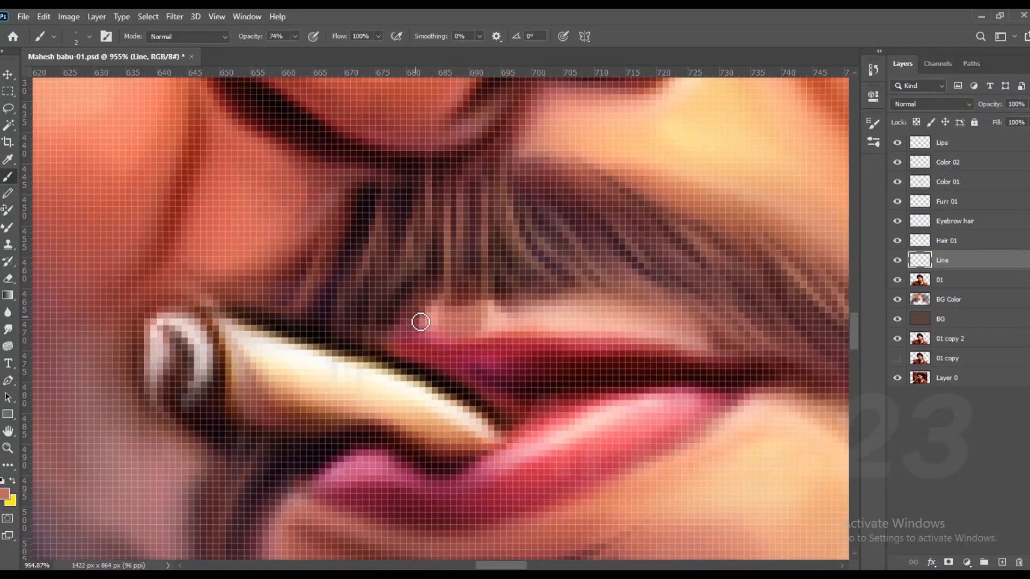
pyautogui.scroll(-4, 413, 322)
pyautogui.keyDown('alt'); pyautogui.click(404, 329); pyautogui.keyUp('alt')
pyautogui.scroll(-1, 585, 290)
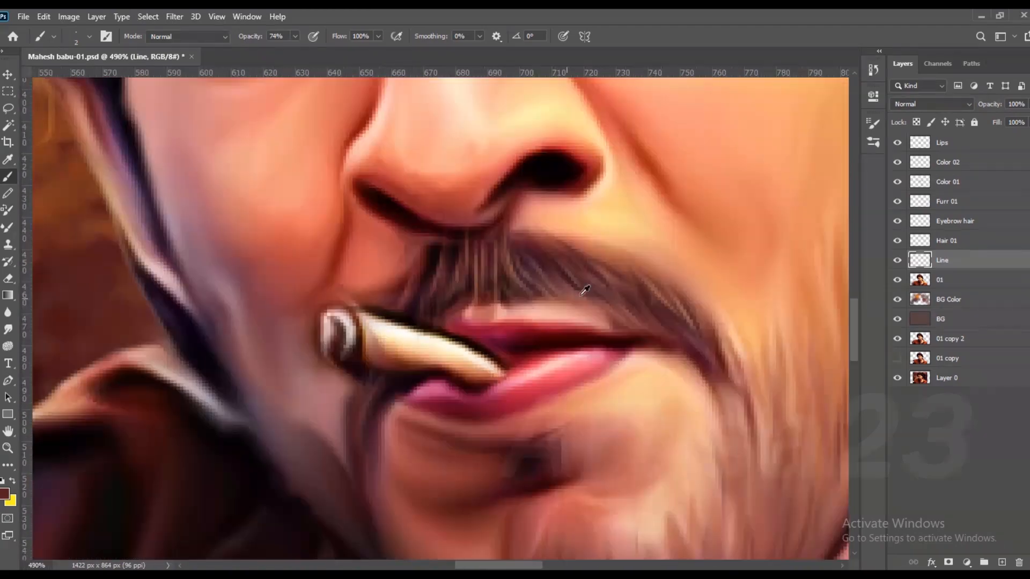
pyautogui.scroll(2, 573, 294)
pyautogui.scroll(-1, 329, 331)
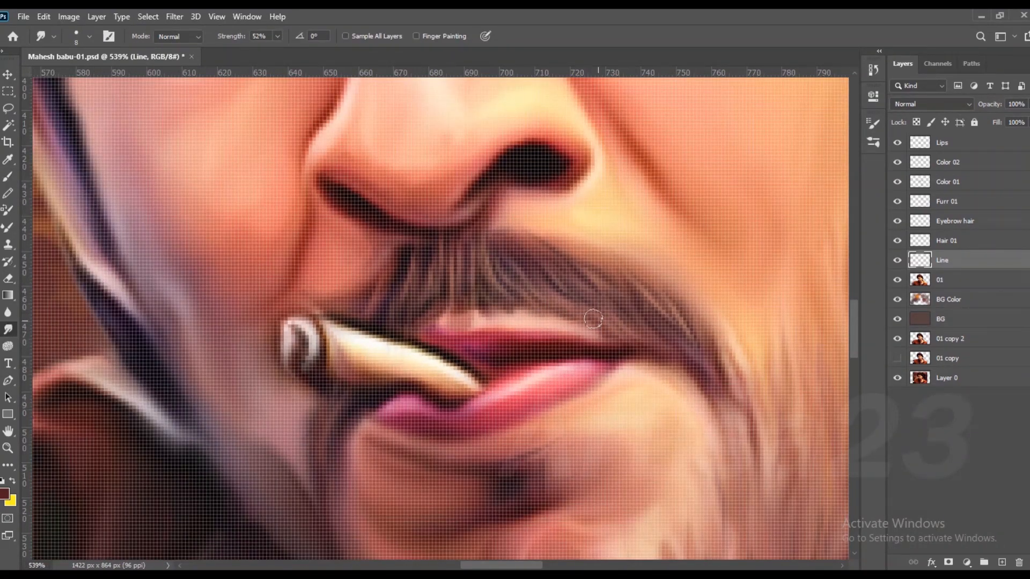
pyautogui.scroll(-8, 493, 302)
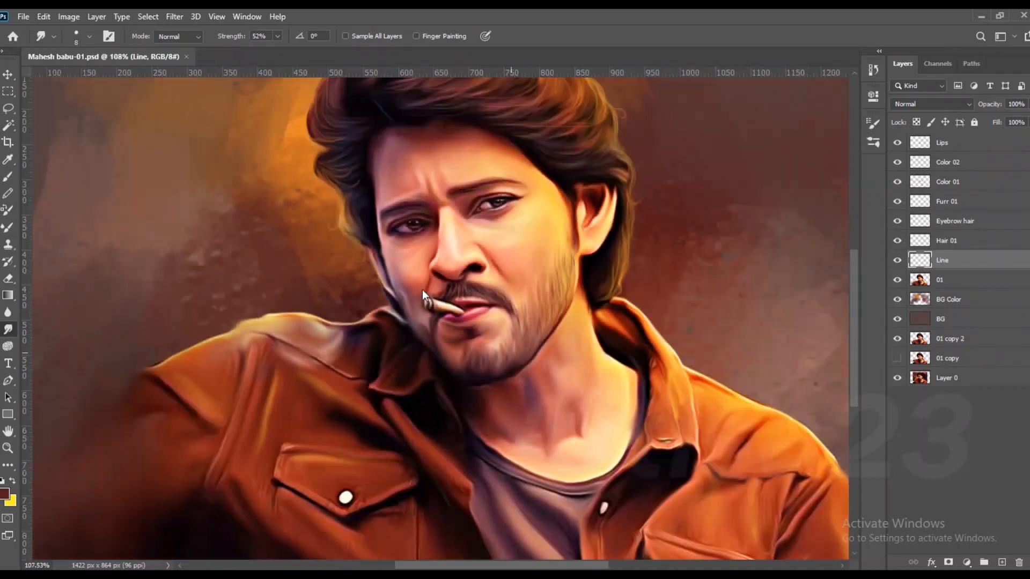
pyautogui.scroll(-4, 424, 303)
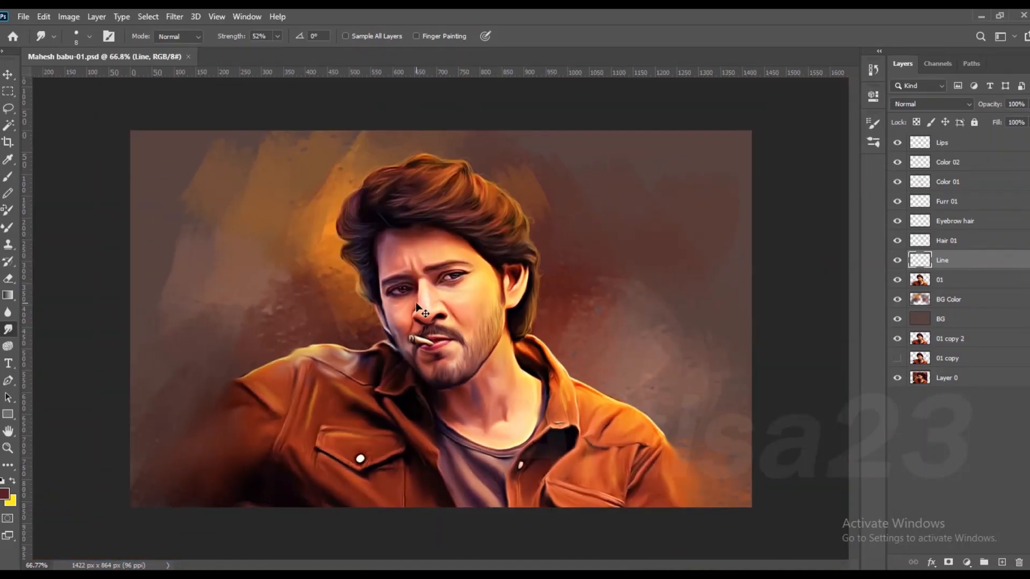
# - Select the Lips layer and save the document as Mahesh babu-01a, replacing the existing PSD file
pyautogui.click(943, 143)
pyautogui.click(23, 16)
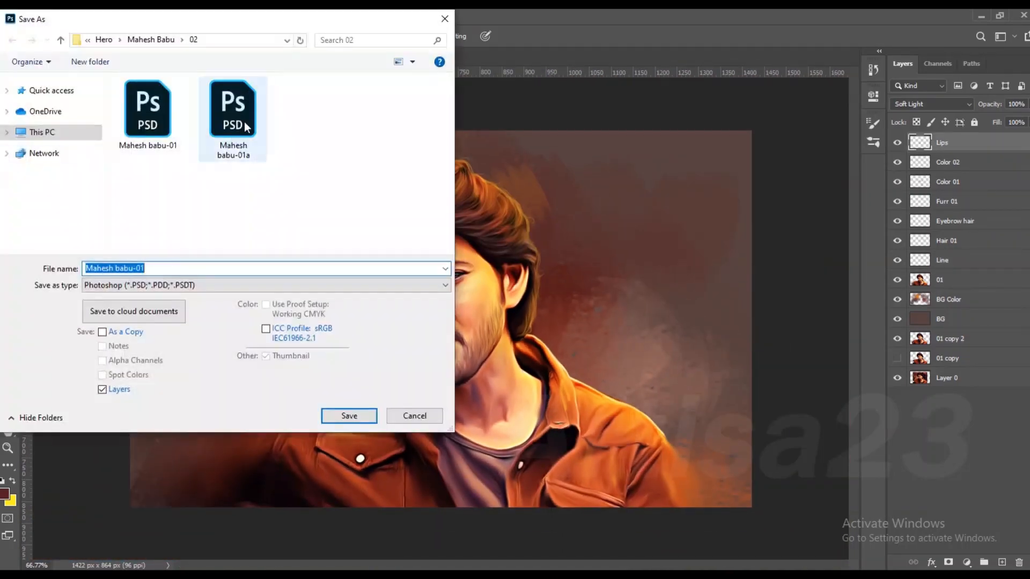
pyautogui.click(241, 121)
pyautogui.click(349, 416)
pyautogui.click(546, 296)
pyautogui.scroll(3, 444, 280)
pyautogui.scroll(1, 451, 197)
pyautogui.scroll(-4, 451, 197)
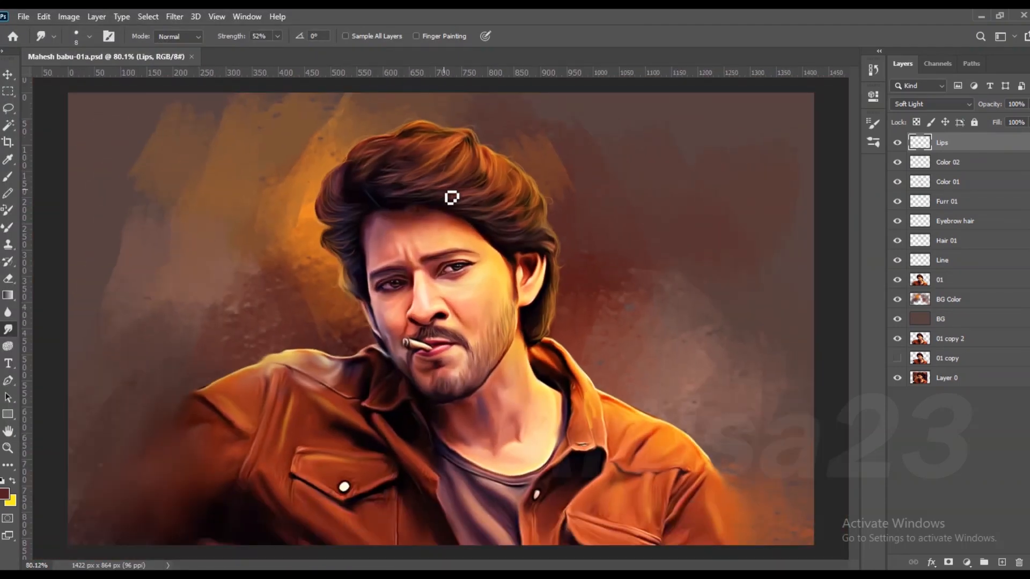
# - Create a new top layer named Color 03 and load the outline of layer 01 as a selection for brushing
pyautogui.scroll(2, 452, 198)
pyautogui.click(1000, 563)
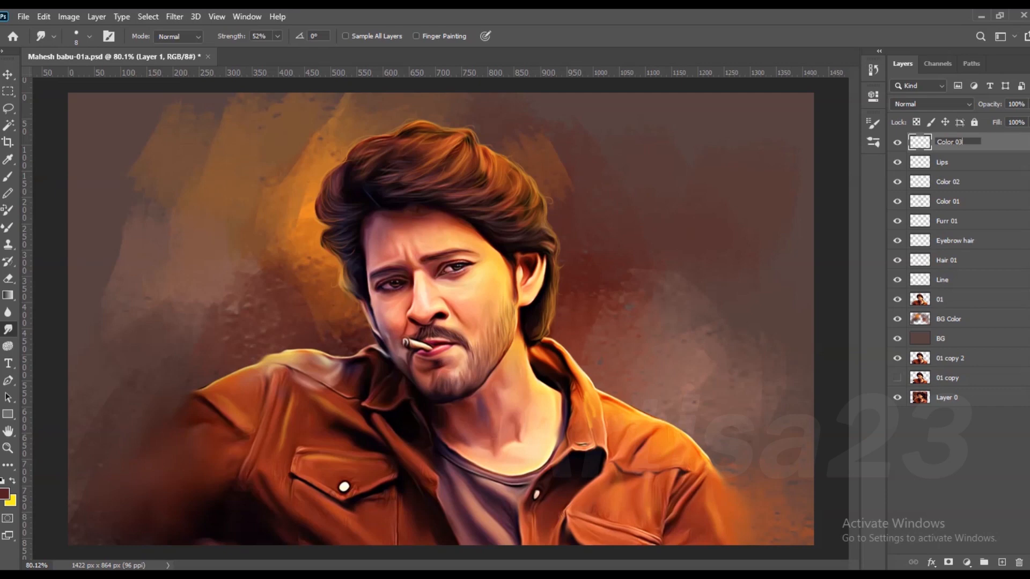
pyautogui.write('Color 03')
pyautogui.press('Return')
pyautogui.scroll(-1, 555, 253)
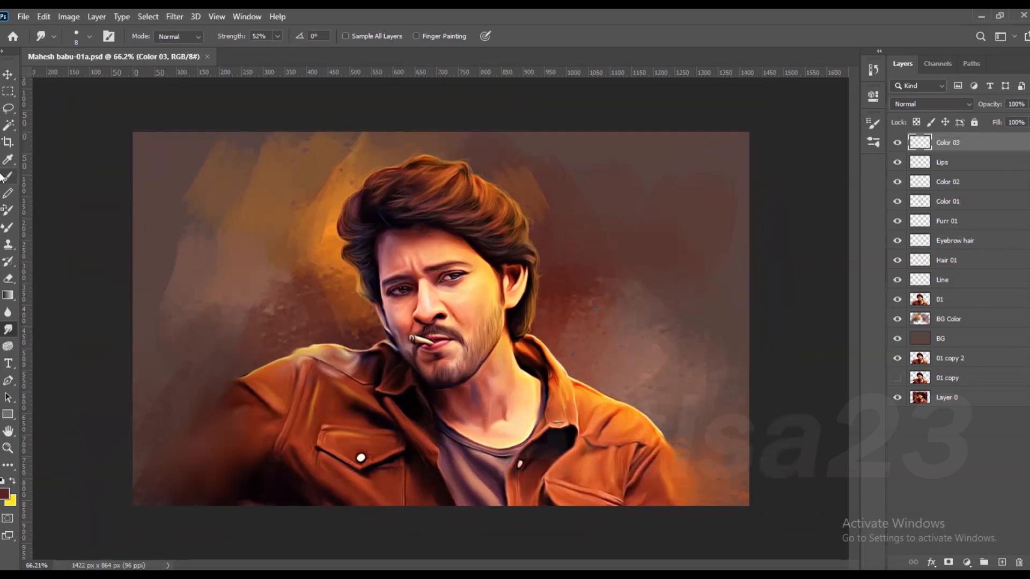
pyautogui.click(10, 176)
pyautogui.keyDown('ctrl'); pyautogui.click(919, 301); pyautogui.keyUp('ctrl')
pyautogui.click(925, 103)
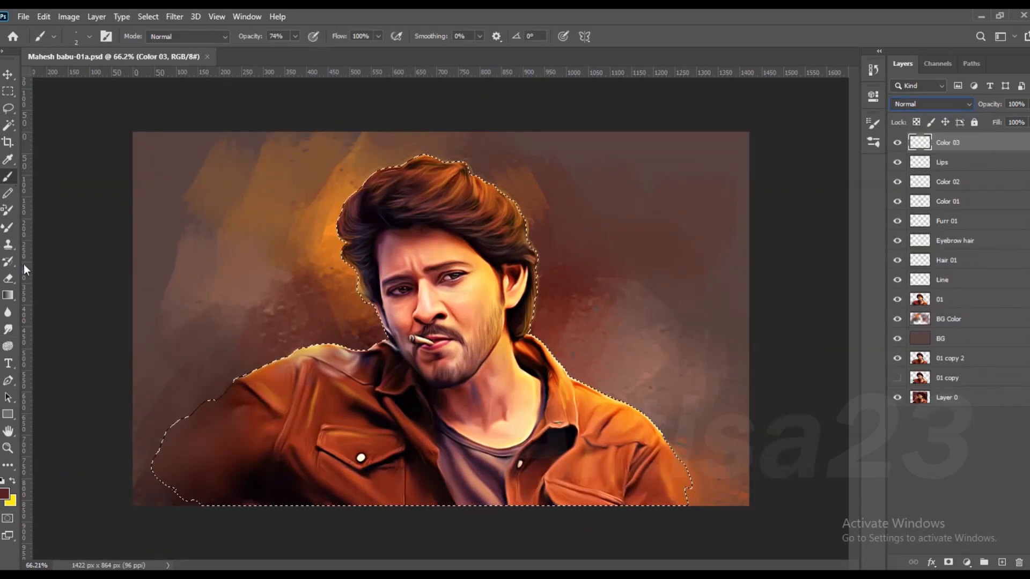
# - Set the foreground colour to light blue 5ea0d9
pyautogui.click(5, 493)
pyautogui.click(771, 386)
pyautogui.click(692, 333)
pyautogui.click(716, 355)
pyautogui.click(770, 380)
pyautogui.click(684, 334)
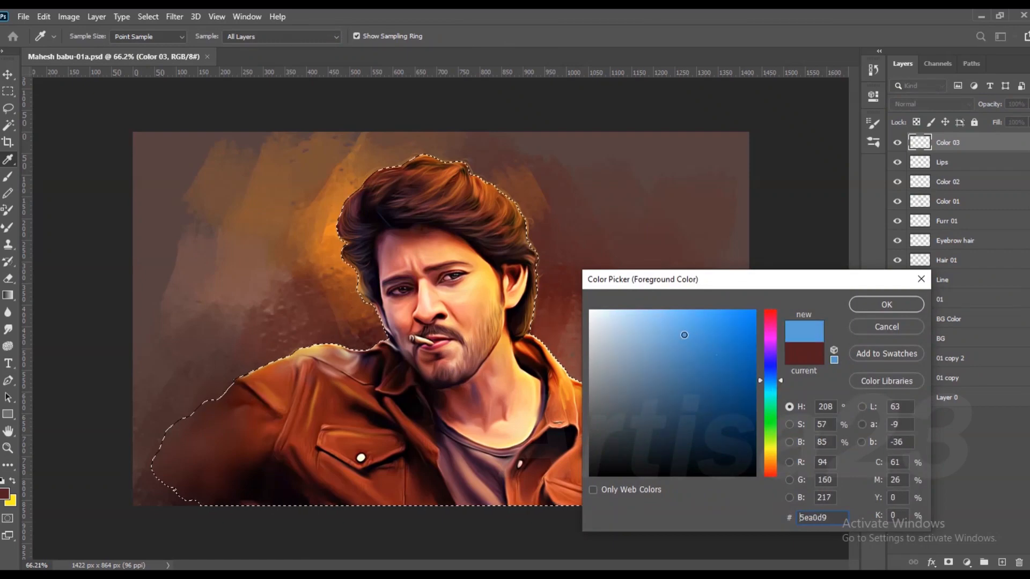
pyautogui.click(886, 305)
# - Brush blue over the hair, face edge and shoulder within the selection, set Color 03 to Overlay and deselect
pyautogui.moveTo(405, 160)
pyautogui.mouseDown()
pyautogui.moveTo(345, 235)
pyautogui.moveTo(382, 327)
pyautogui.mouseUp()
pyautogui.press('[')
pyautogui.press('[')
pyautogui.press('[')
pyautogui.click(930, 104)
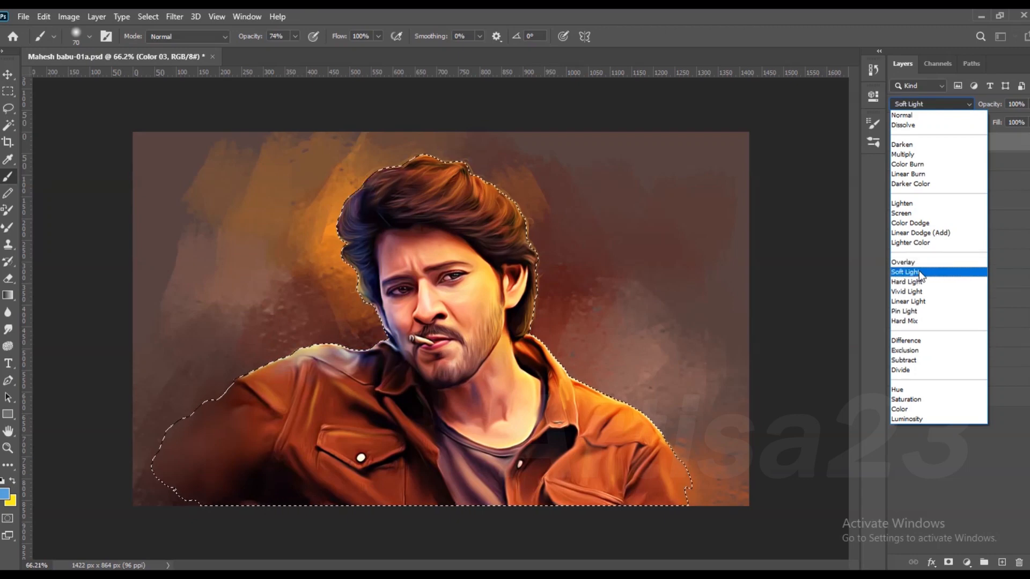
pyautogui.click(903, 261)
pyautogui.hotkey('ctrl', 'd')
pyautogui.scroll(1, 322, 322)
# - Reload layer 01's outline as a selection, smudge the blue tint smooth with an 80 px brush, deselect and save
pyautogui.press('r')
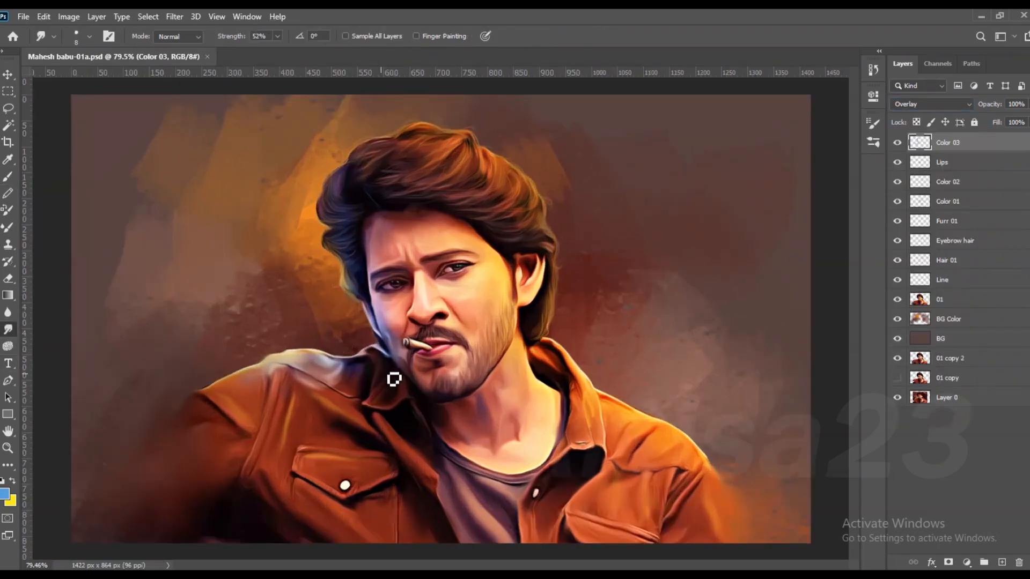
pyautogui.keyDown('ctrl'); pyautogui.click(920, 299); pyautogui.keyUp('ctrl')
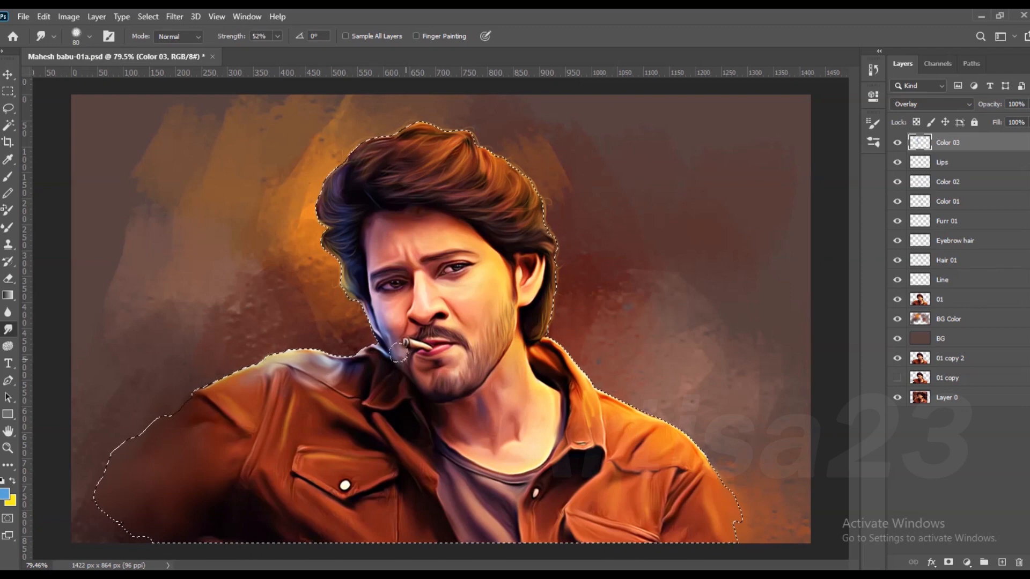
pyautogui.scroll(1, 353, 182)
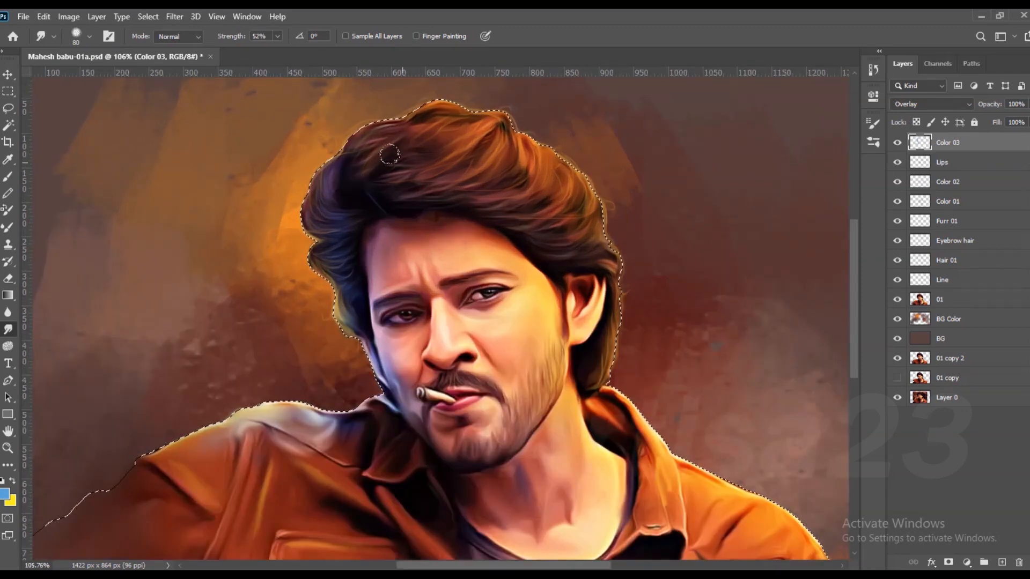
pyautogui.scroll(1, 390, 154)
pyautogui.scroll(-4, 338, 293)
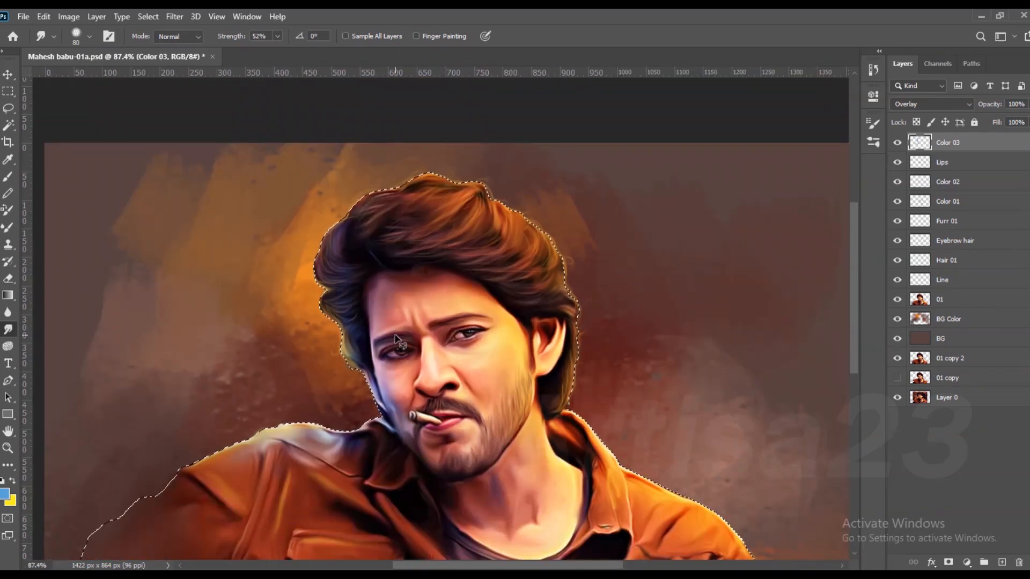
pyautogui.scroll(2, 376, 337)
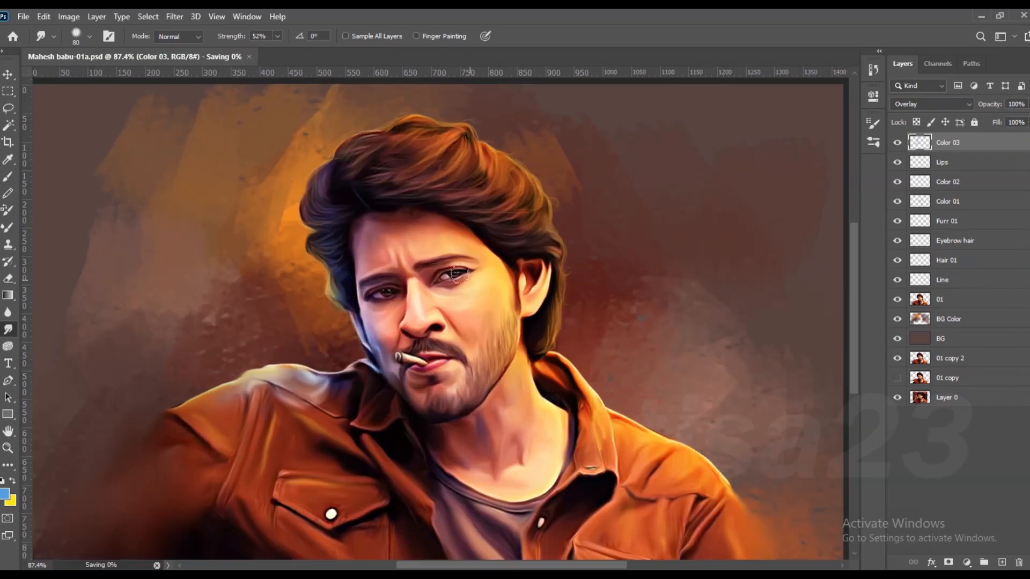
pyautogui.scroll(-2, 429, 316)
pyautogui.scroll(1, 496, 291)
# - Create a new top layer named Light and set the brush colour to white
pyautogui.click(1001, 562)
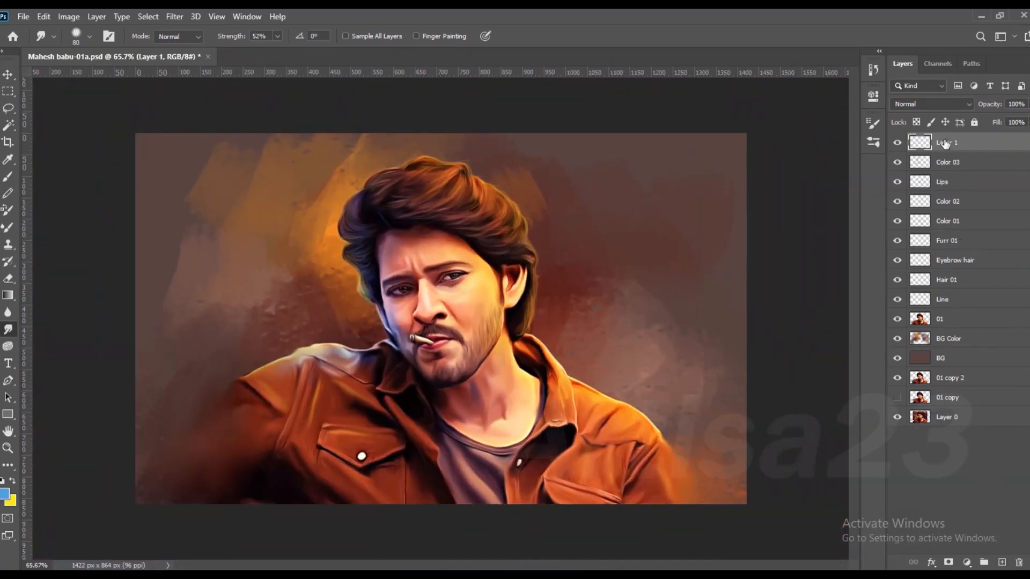
pyautogui.press('Return')
pyautogui.click(8, 177)
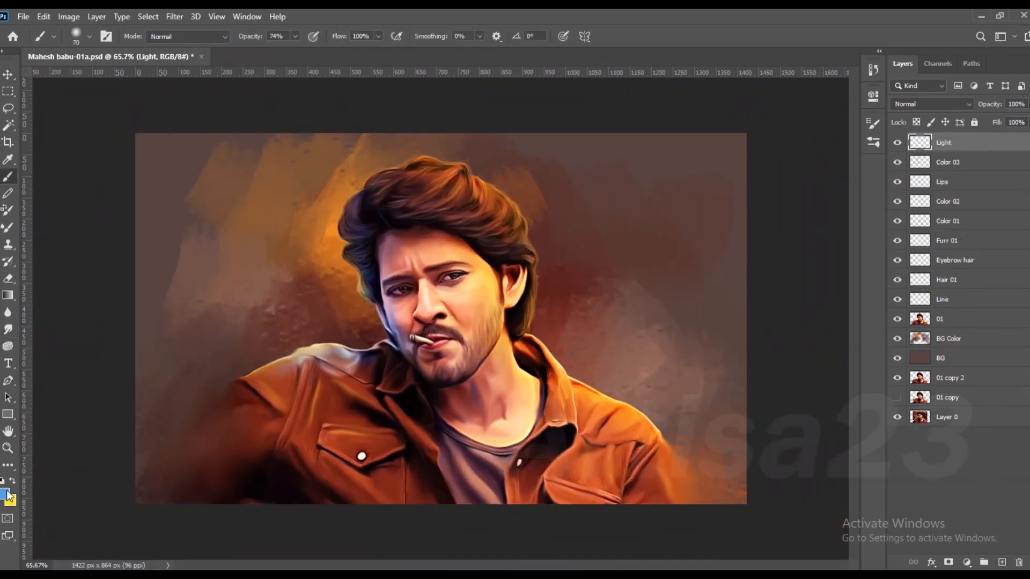
pyautogui.click(5, 494)
pyautogui.moveTo(632, 343); pyautogui.dragTo(372, 53)
pyautogui.press('Return')
# - Paint small white highlight strokes on the cheeks, nose, chin, upper lip, neck and collarbone on the Light layer
pyautogui.scroll(3, 445, 270)
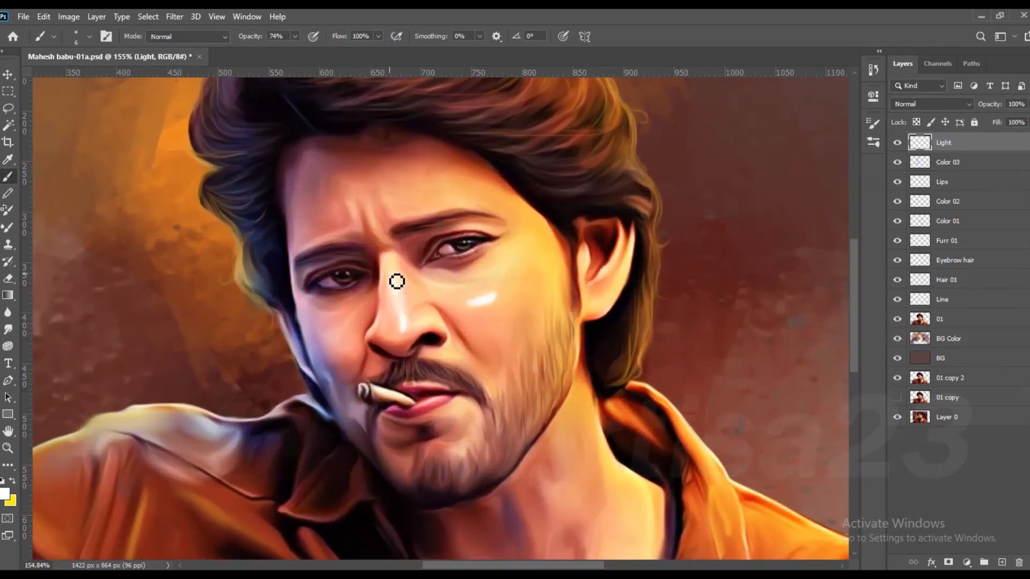
pyautogui.moveTo(455, 451); pyautogui.dragTo(464, 455)
pyautogui.moveTo(445, 415); pyautogui.dragTo(458, 411)
pyautogui.moveTo(548, 481); pyautogui.dragTo(562, 497)
pyautogui.moveTo(566, 451); pyautogui.dragTo(576, 472)
pyautogui.moveTo(575, 445); pyautogui.dragTo(576, 460)
pyautogui.scroll(-2, 573, 457)
pyautogui.moveTo(573, 458)
pyautogui.mouseDown()
pyautogui.moveTo(556, 363)
pyautogui.moveTo(611, 470)
pyautogui.mouseUp()
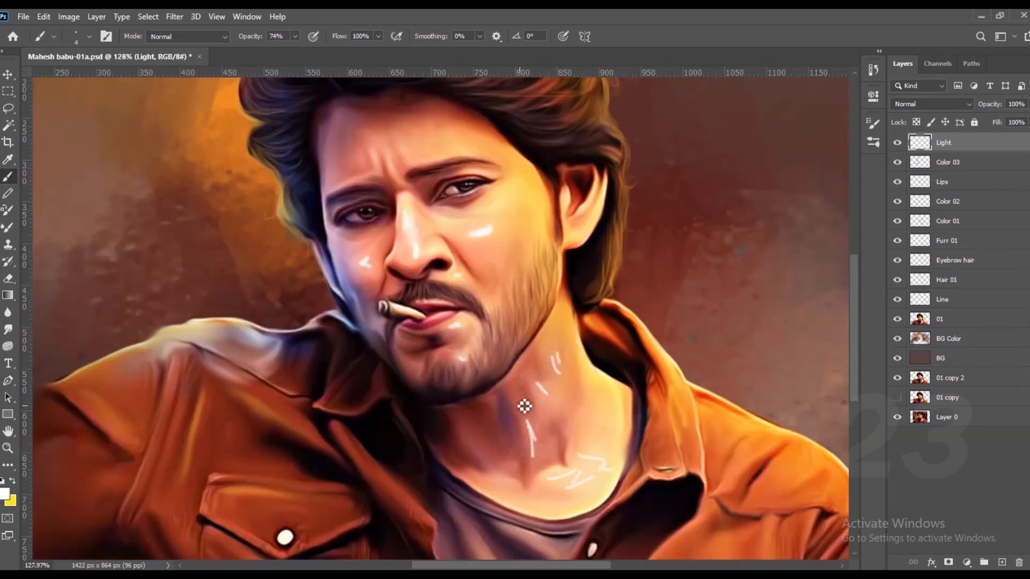
pyautogui.moveTo(521, 407); pyautogui.dragTo(515, 397)
# - Smudge the white highlights into the skin with a 30 px brush at 52% strength
pyautogui.press('r')
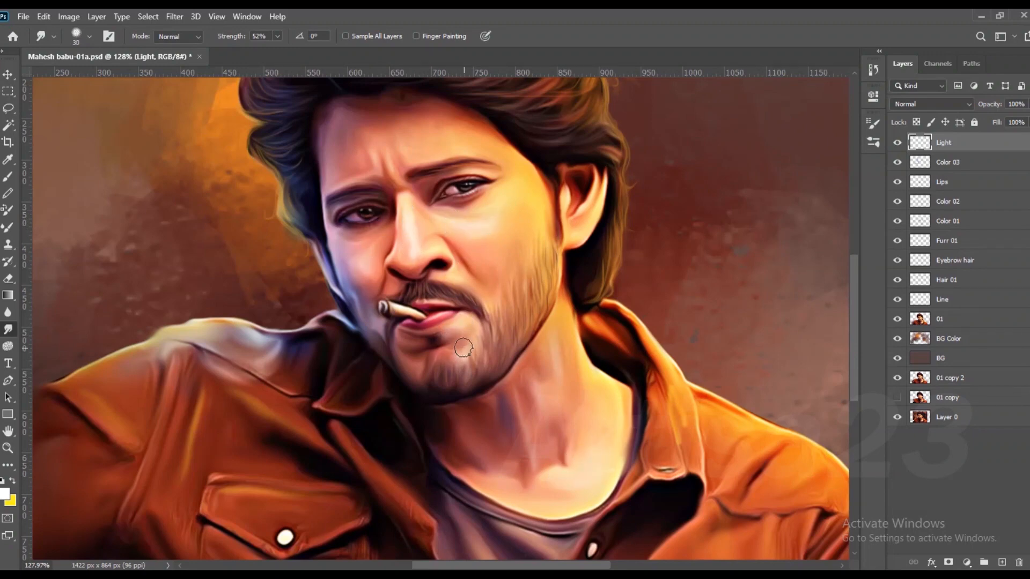
pyautogui.scroll(2, 463, 349)
pyautogui.scroll(15, 445, 230)
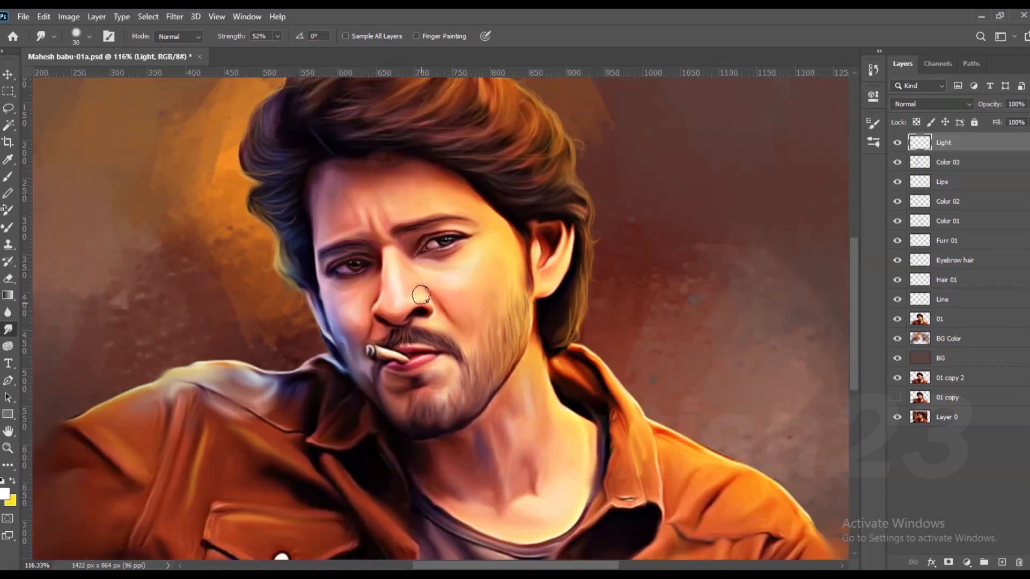
# - Dot white catchlights in both eyes with a 1 px brush, soften them with a 9 px smudge brush and save
pyautogui.press('b')
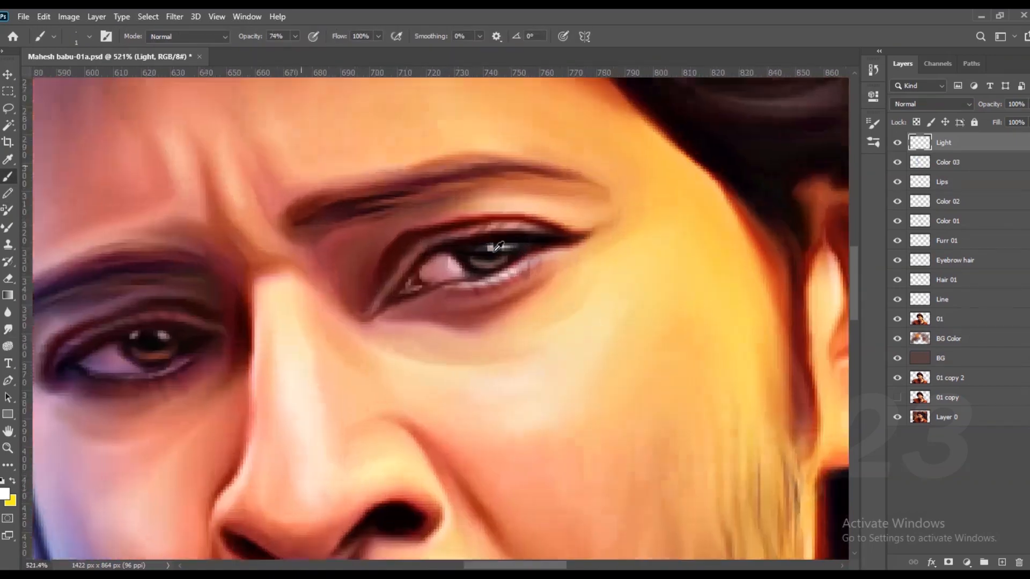
pyautogui.scroll(1, 497, 247)
pyautogui.scroll(-3, 450, 281)
pyautogui.scroll(2, 150, 365)
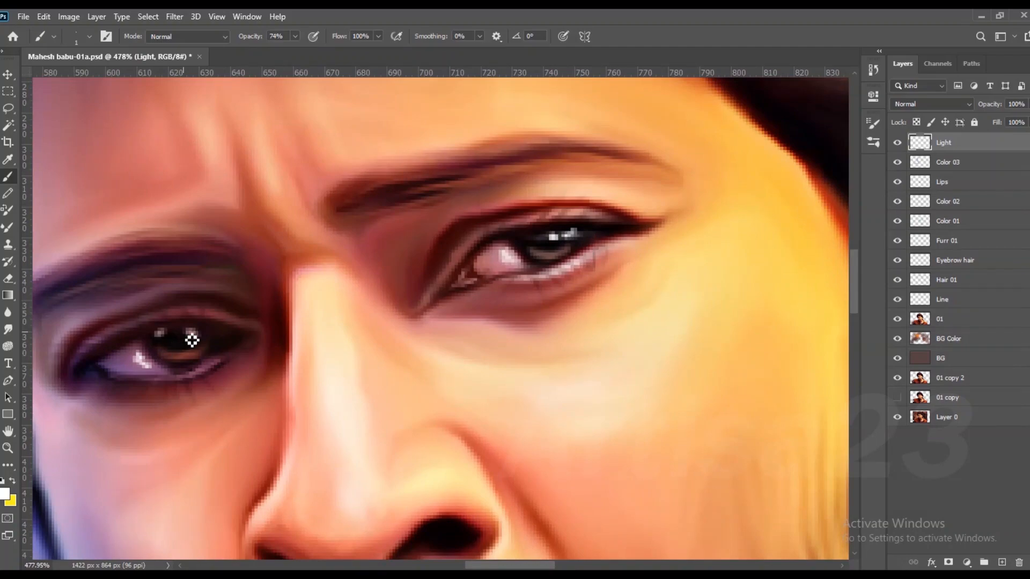
pyautogui.click(8, 328)
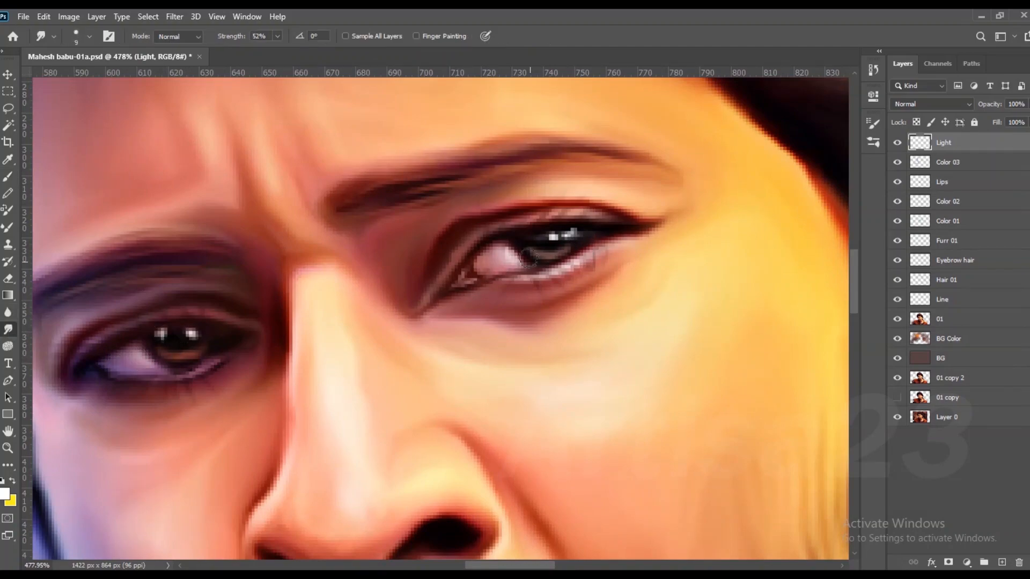
pyautogui.scroll(-10, 530, 256)
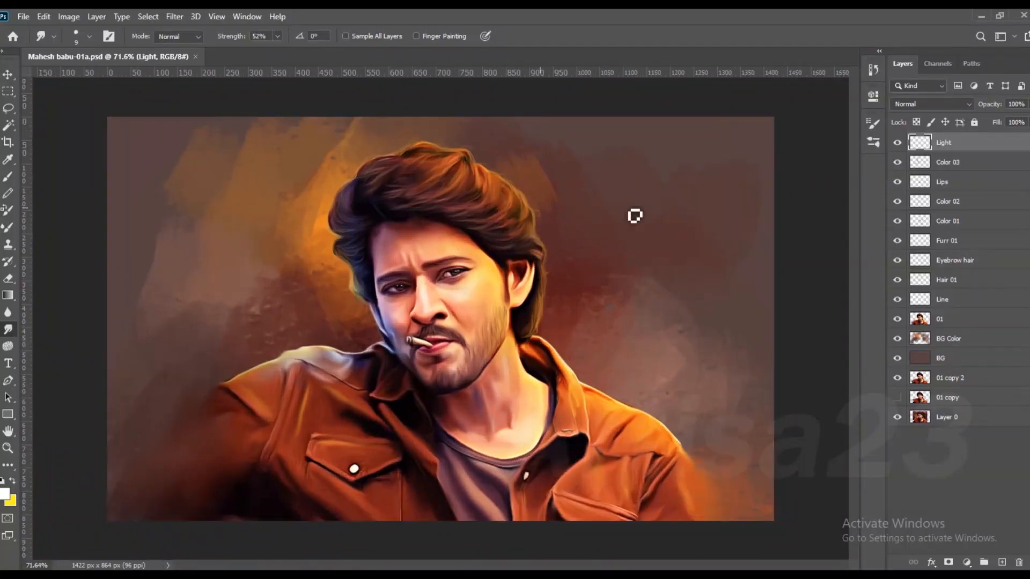
# - Create a new top layer named Hair 04 and choose a soft round 123 px brush with a pale yellow colour
pyautogui.click(1002, 561)
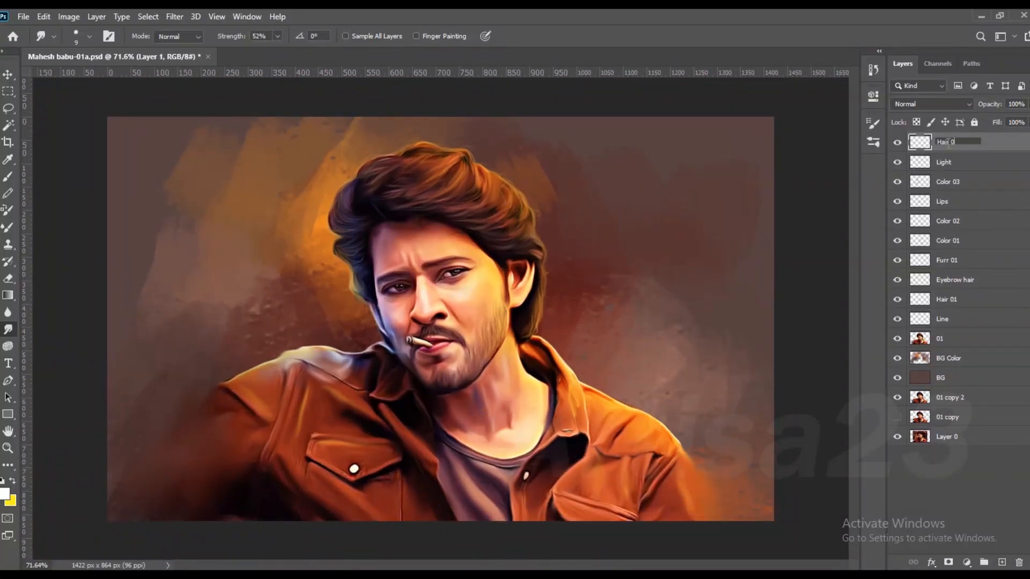
pyautogui.scroll(3, 541, 316)
pyautogui.press('b')
pyautogui.scroll(2, 701, 455)
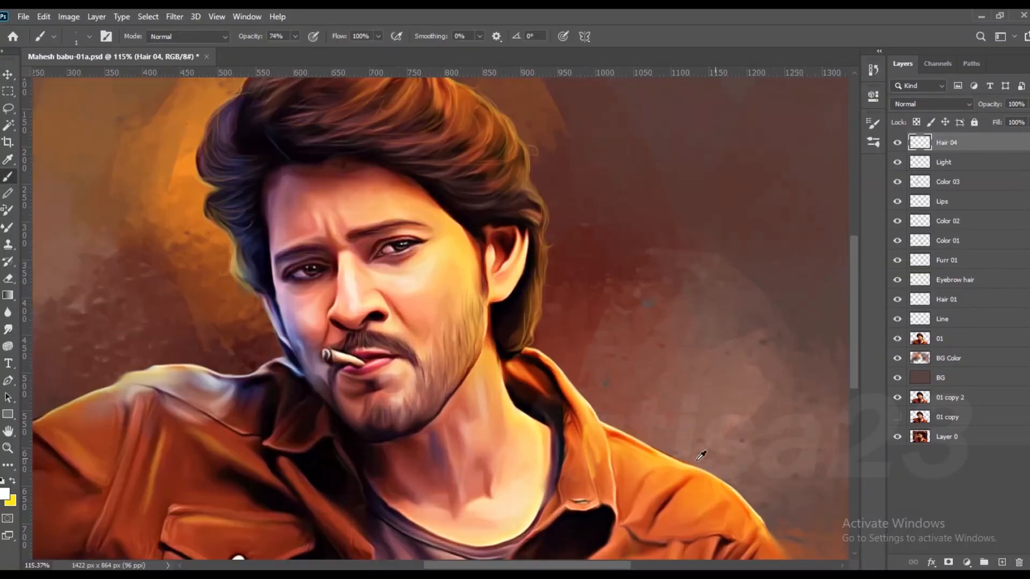
pyautogui.click(106, 36)
pyautogui.click(751, 152)
pyautogui.click(844, 118)
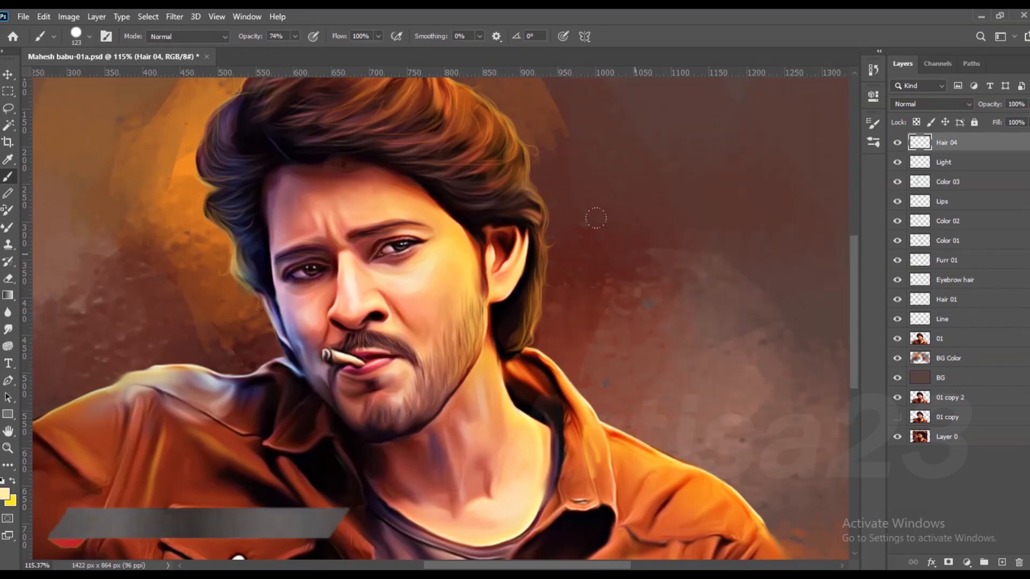
# - Reduce the brush to a fine size and paint pale yellow strands along the hair's outer edge above the ear
pyautogui.scroll(3, 595, 218)
pyautogui.moveTo(483, 135); pyautogui.dragTo(585, 247)
pyautogui.moveTo(471, 108)
pyautogui.mouseDown()
pyautogui.moveTo(477, 152)
pyautogui.moveTo(616, 276)
pyautogui.mouseUp()
pyautogui.press('[')
pyautogui.press('[')
pyautogui.press('[')
pyautogui.press('[')
pyautogui.press('[')
pyautogui.press('[')
pyautogui.press('[')
pyautogui.press('[')
pyautogui.press('[')
pyautogui.press('[')
pyautogui.press('[')
pyautogui.press('[')
pyautogui.press('[')
pyautogui.press('[')
pyautogui.press('[')
pyautogui.press('[')
pyautogui.press('[')
pyautogui.press('[')
# - Paint loose flyaway strands along the crown and upper hair contour on Hair 04 with a 2 px brush, switching to orange
pyautogui.scroll(5, 520, 190)
pyautogui.scroll(-2, 481, 178)
pyautogui.scroll(-4, 481, 178)
pyautogui.scroll(5, 494, 195)
pyautogui.moveTo(470, 199); pyautogui.dragTo(485, 185)
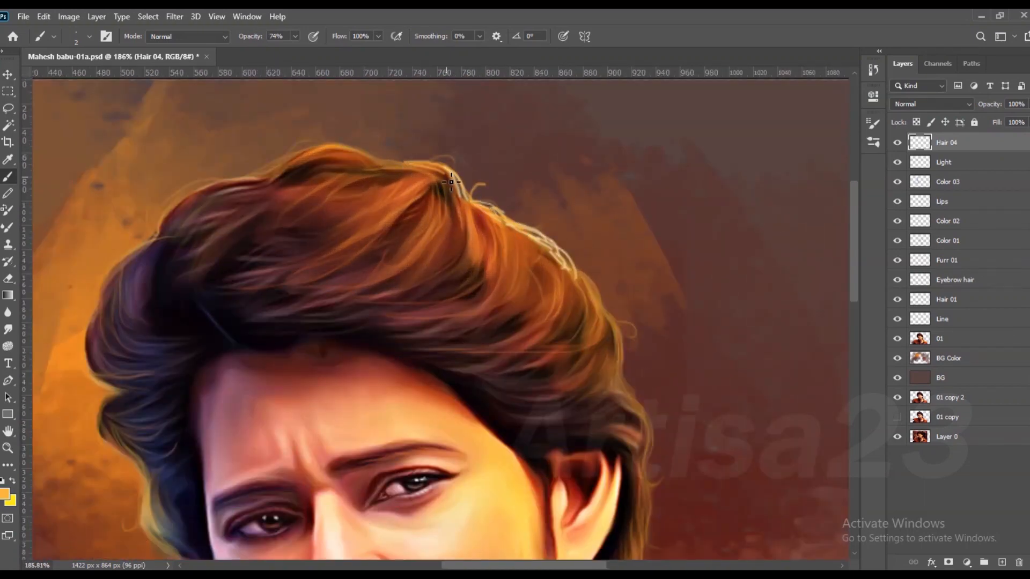
pyautogui.moveTo(281, 168); pyautogui.dragTo(212, 179)
pyautogui.scroll(-1, 375, 214)
pyautogui.moveTo(519, 254); pyautogui.dragTo(487, 213)
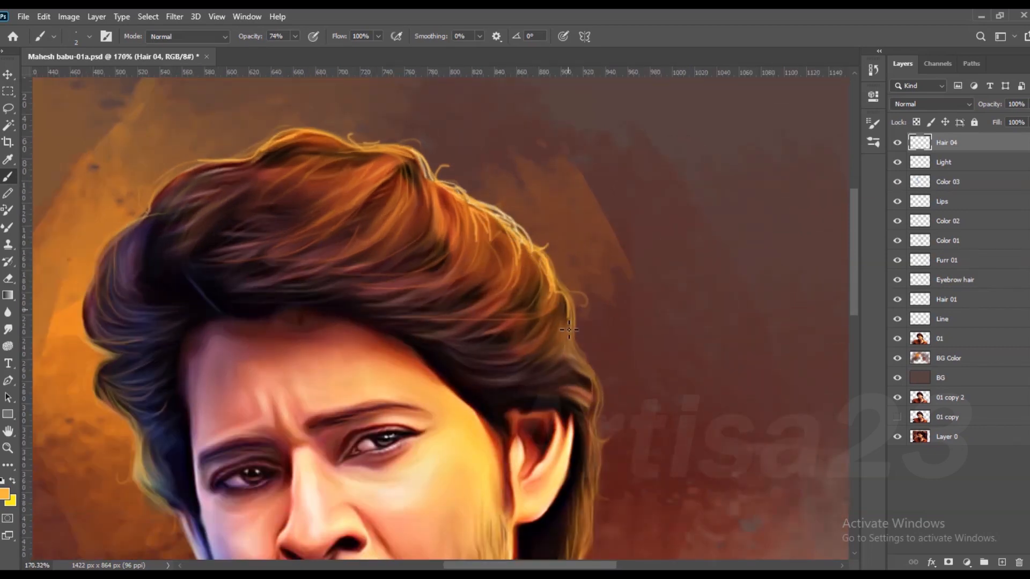
# - Add fine orange flyaway strands along the hair edge beside and behind the ear down to the nape
pyautogui.scroll(-1, 592, 402)
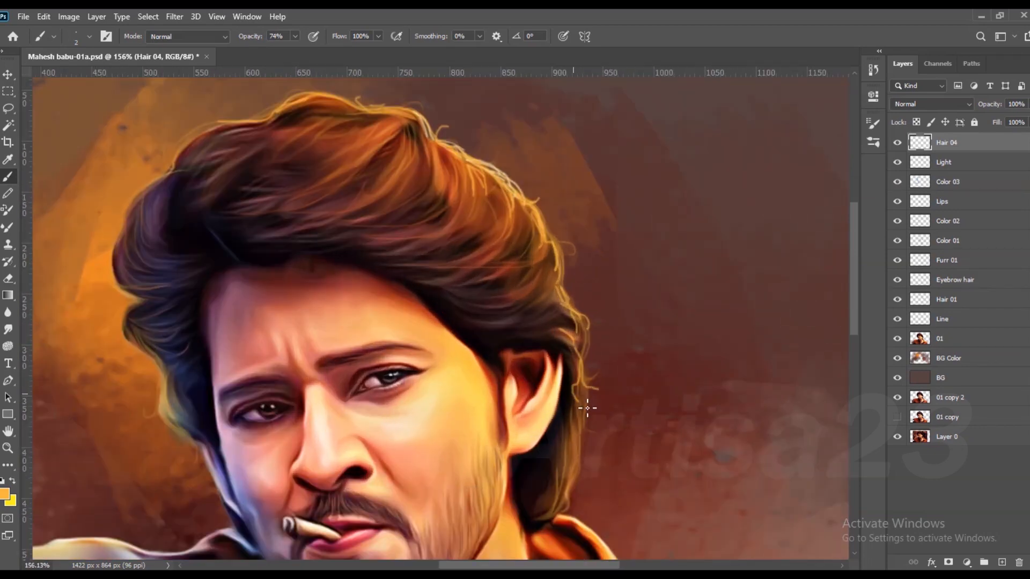
pyautogui.scroll(-3, 588, 397)
pyautogui.scroll(3, 586, 392)
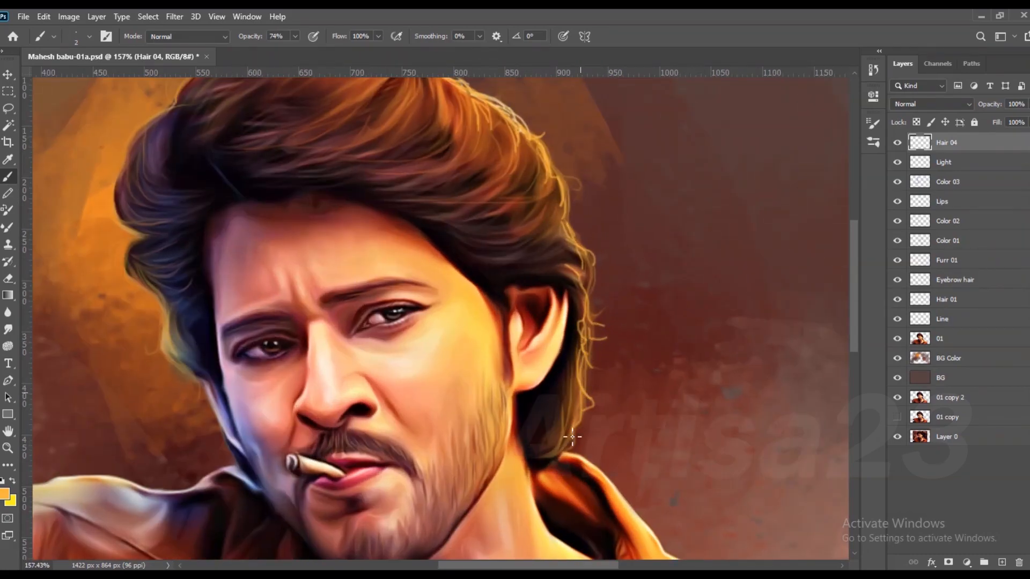
pyautogui.scroll(-3, 562, 455)
# - Paint thin orange strands along the hair's outer edge on the side opposite the visible ear and up over the crown
pyautogui.scroll(4, 237, 273)
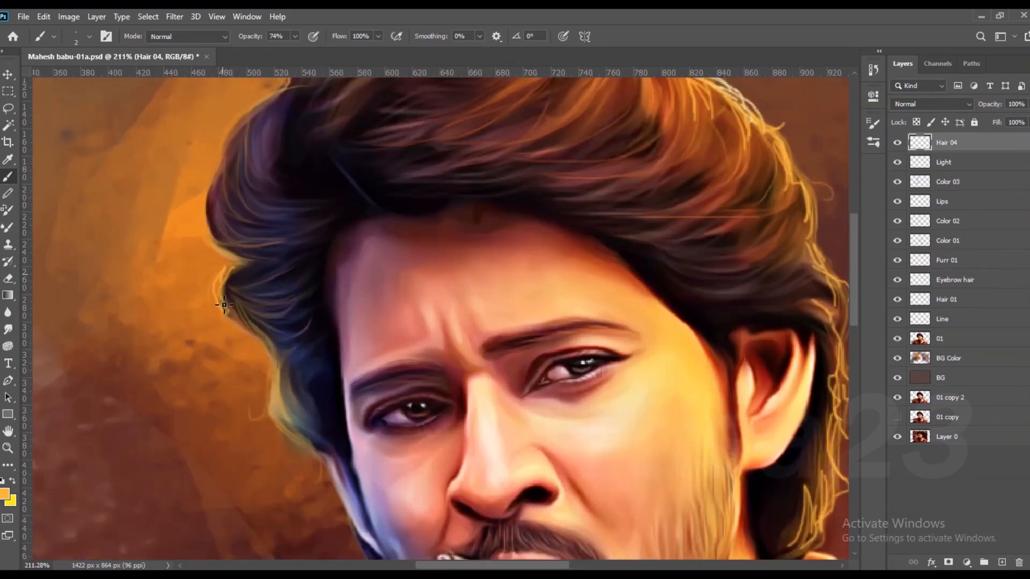
pyautogui.scroll(-3, 209, 231)
pyautogui.scroll(4, 244, 177)
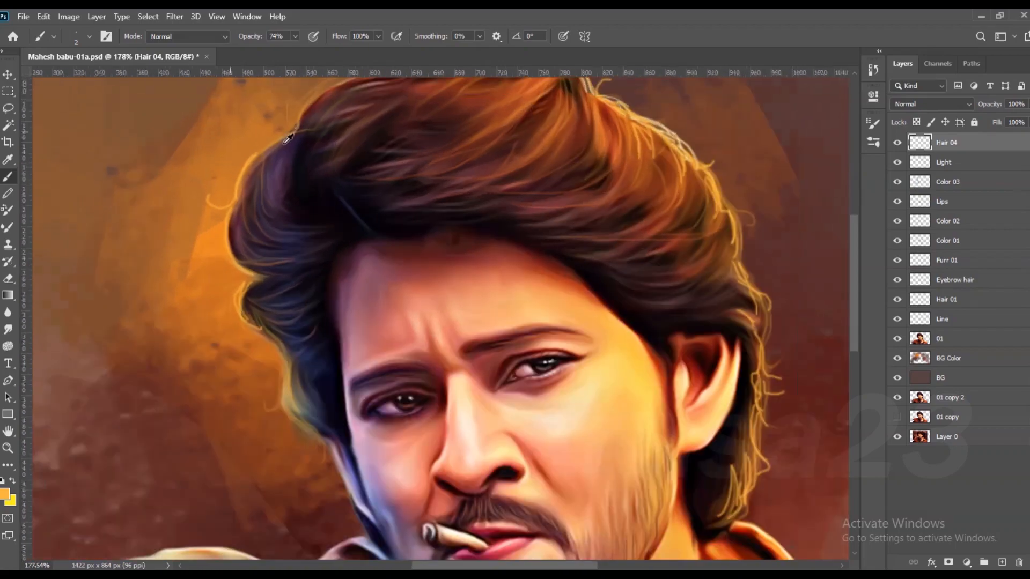
pyautogui.scroll(-2, 301, 171)
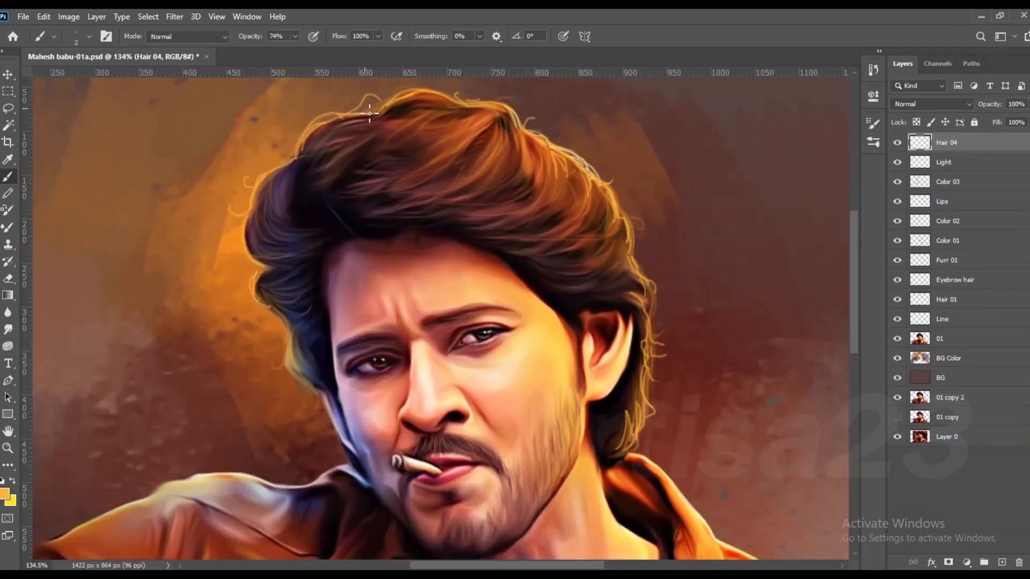
pyautogui.scroll(-3, 370, 113)
pyautogui.scroll(4, 486, 154)
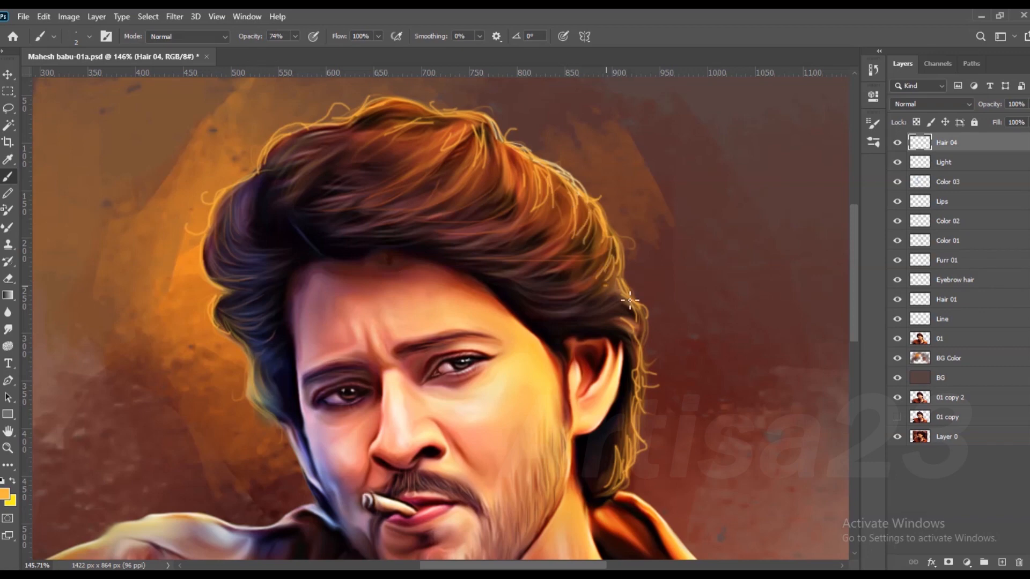
# - Select the Light layer and switch to the Smudge tool with a 30 px brush
pyautogui.scroll(-4, 637, 430)
pyautogui.scroll(2, 533, 276)
pyautogui.click(909, 170)
pyautogui.press('r')
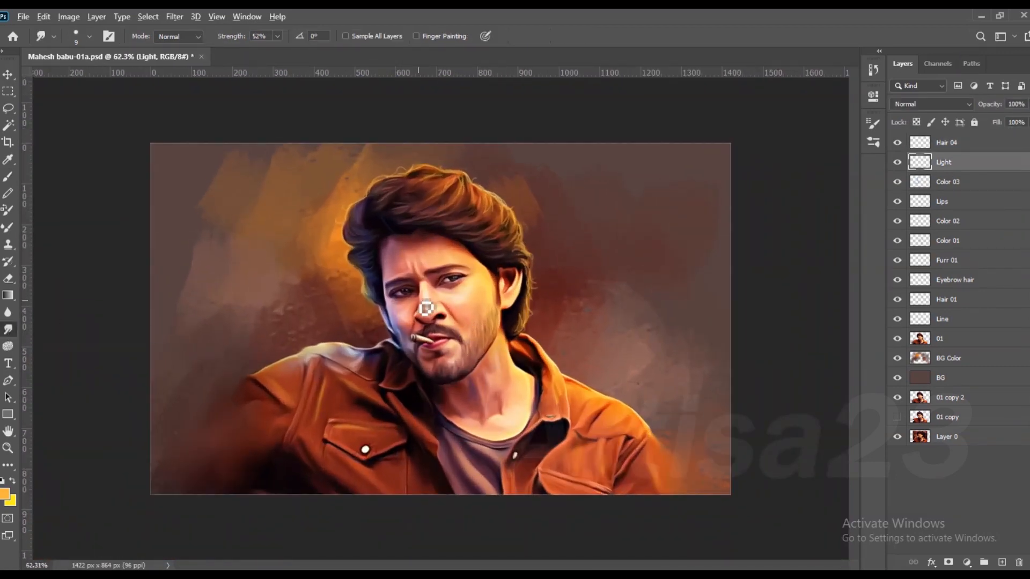
pyautogui.scroll(6, 424, 311)
pyautogui.scroll(-3, 393, 319)
pyautogui.scroll(-1, 552, 317)
pyautogui.scroll(1, 558, 324)
# - Save the document as a PSD over the existing file Mahesh babu-01
pyautogui.click(23, 17)
pyautogui.click(50, 170)
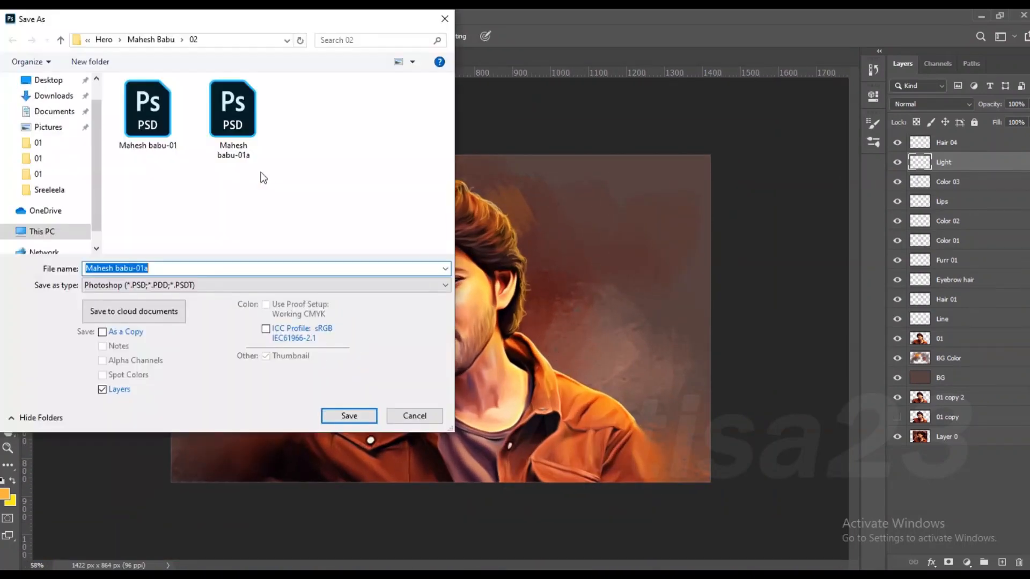
pyautogui.click(172, 119)
pyautogui.click(349, 416)
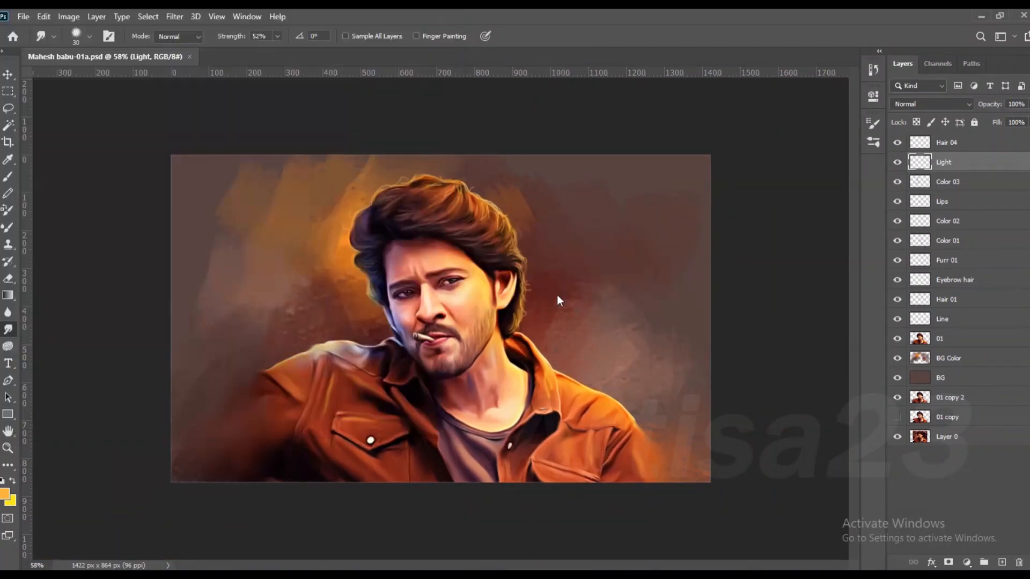
# - Group the layers from BG up to Hair 04 and duplicate the group directly below as a backup
pyautogui.click(944, 377)
pyautogui.keyDown('shift'); pyautogui.click(955, 143); pyautogui.keyUp('shift')
pyautogui.hotkey('ctrl', 'g')
pyautogui.keyDown('alt'); pyautogui.moveTo(955, 144); pyautogui.dragTo(955, 152); pyautogui.keyUp('alt')
# - Merge the layers from Hair 04 down to 01 inside Group 1 into a single layer named 01
pyautogui.click(911, 140)
pyautogui.click(957, 160)
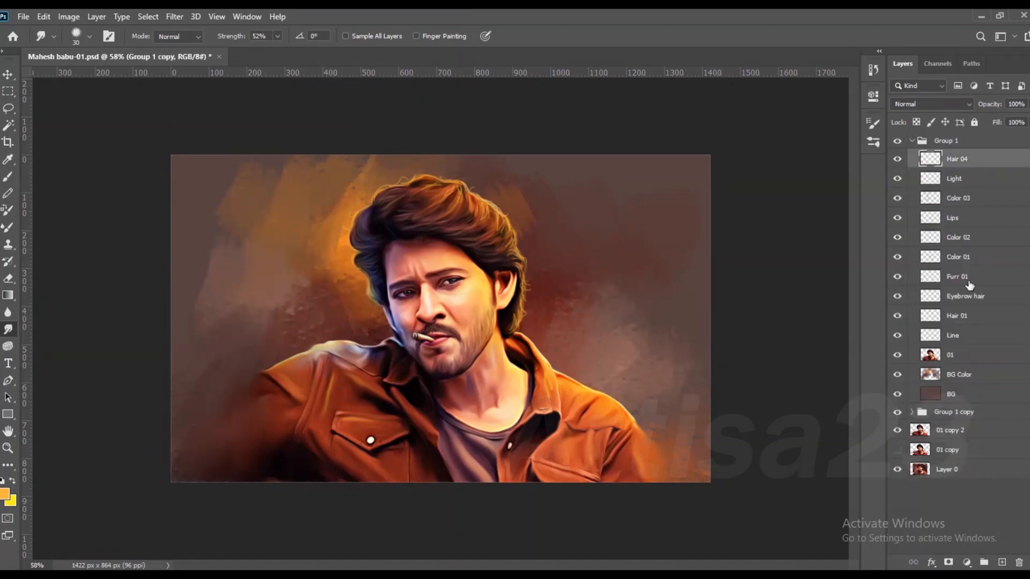
pyautogui.keyDown('shift'); pyautogui.click(960, 355); pyautogui.keyUp('shift')
pyautogui.rightClick(960, 355)
pyautogui.click(829, 404)
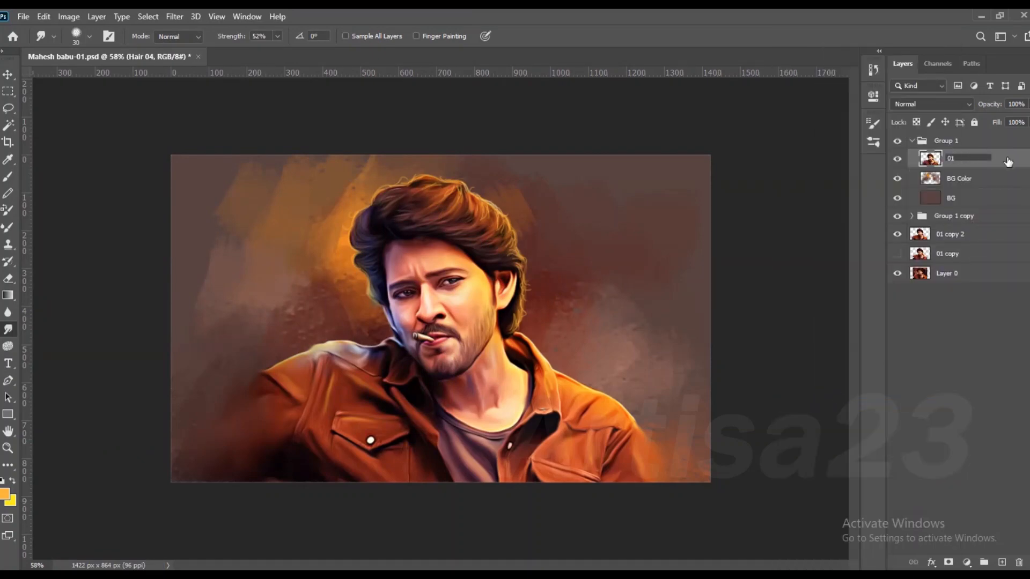
# - Ungroup Group 1 so that its 01, BG Color and BG layers stand alone
pyautogui.click(960, 140)
pyautogui.rightClick(959, 140)
pyautogui.click(901, 121)
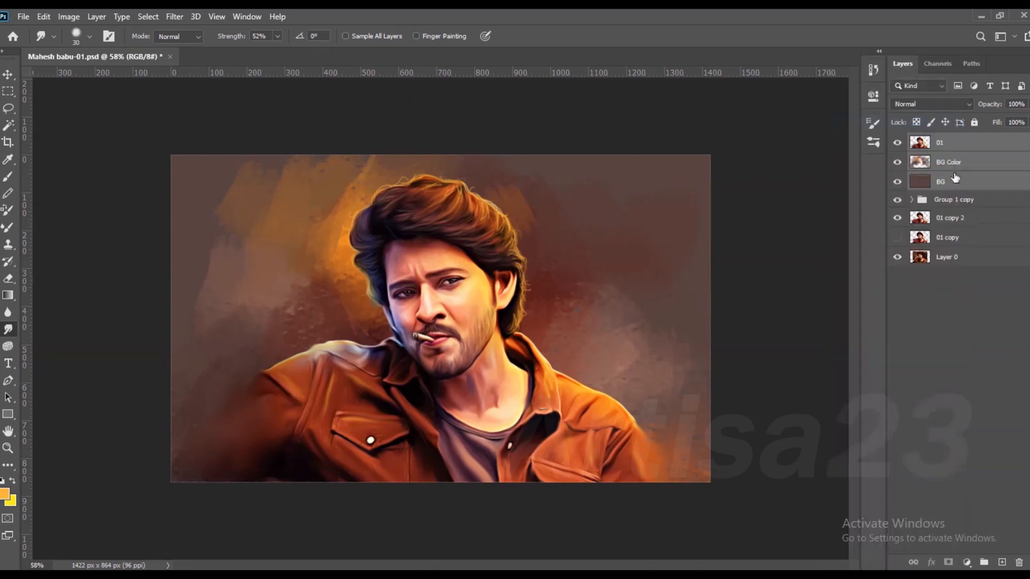
# - Add a Levels adjustment layer above 01 with the input black point at 0 and the white point at 250
pyautogui.click(967, 563)
pyautogui.click(943, 388)
pyautogui.moveTo(701, 229); pyautogui.dragTo(707, 229)
pyautogui.moveTo(842, 229); pyautogui.dragTo(833, 229)
pyautogui.moveTo(707, 229); pyautogui.dragTo(702, 229)
pyautogui.moveTo(833, 229); pyautogui.dragTo(839, 227)
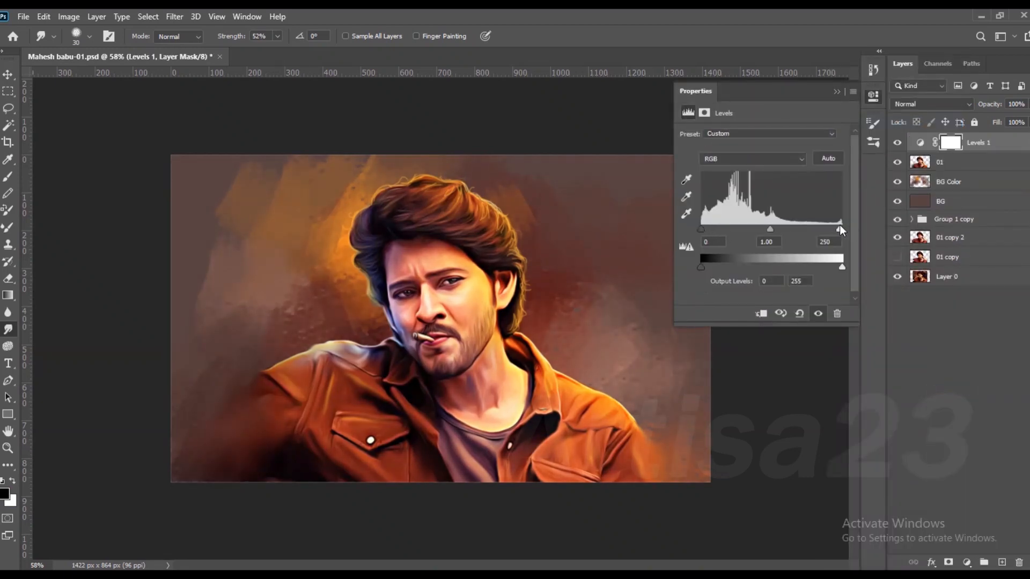
pyautogui.click(836, 91)
# - Add a Curves adjustment layer on top of the Levels layer and save the document
pyautogui.click(967, 563)
pyautogui.click(950, 395)
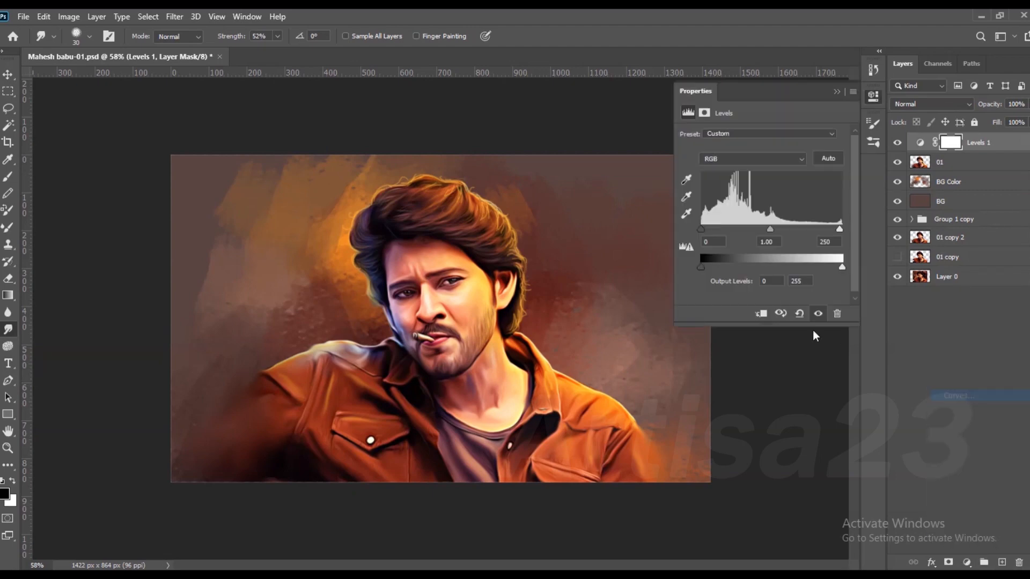
pyautogui.click(836, 92)
pyautogui.hotkey('ctrl', 's')
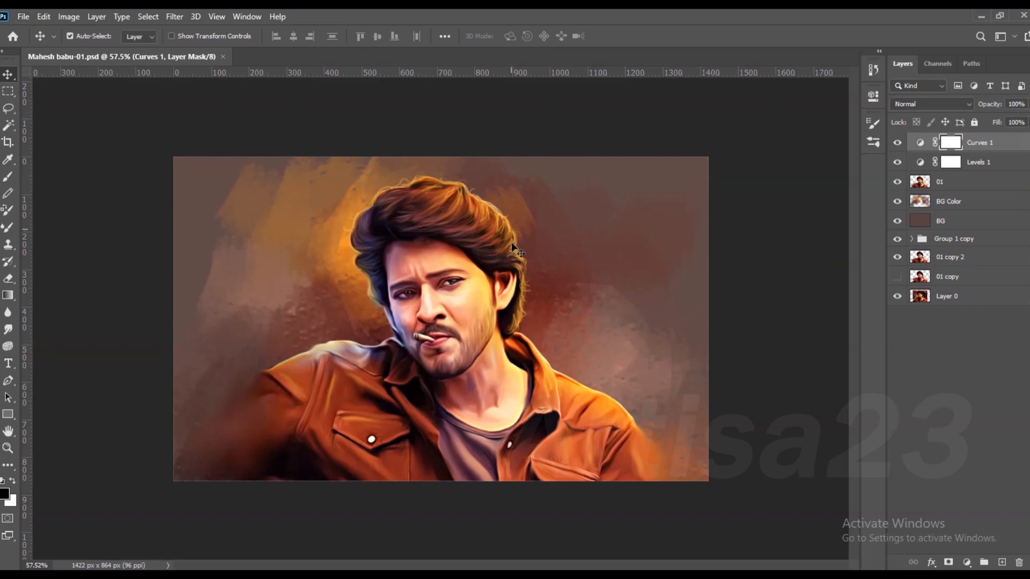